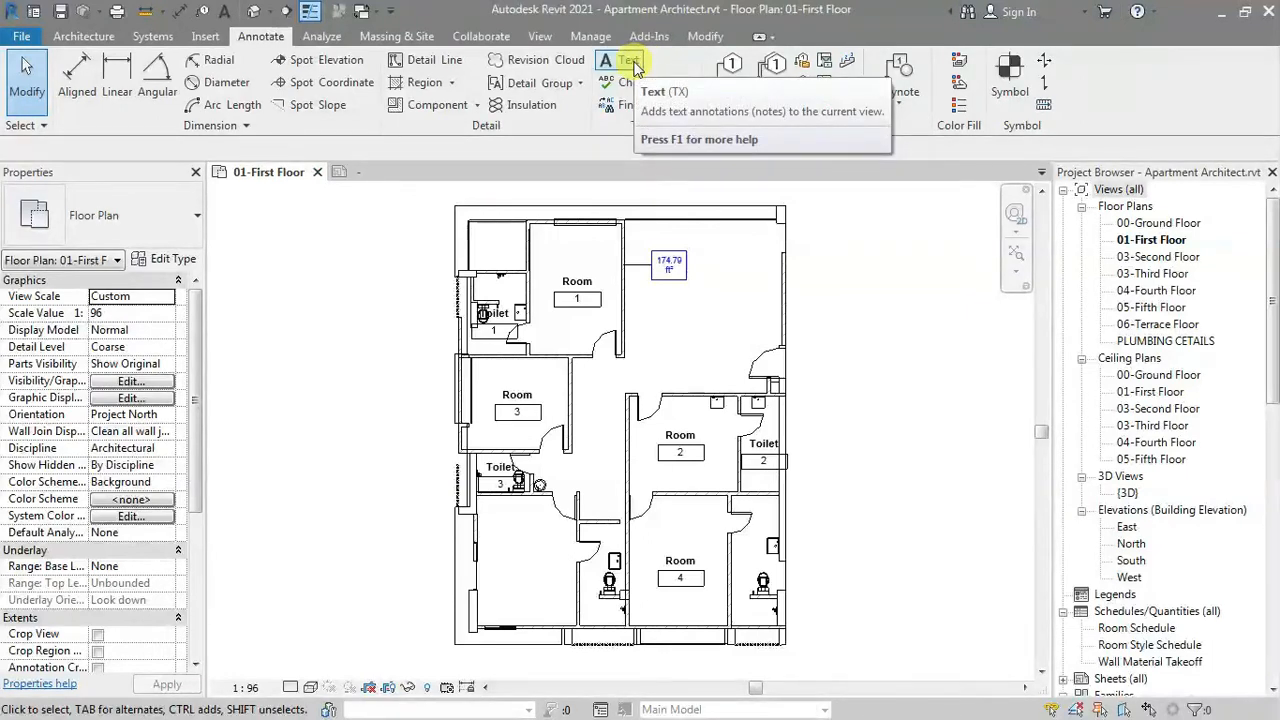
# - Start a new text note, saving the project at the reminder, and set the text type to 1/4" Arial
pyautogui.click(630, 64)
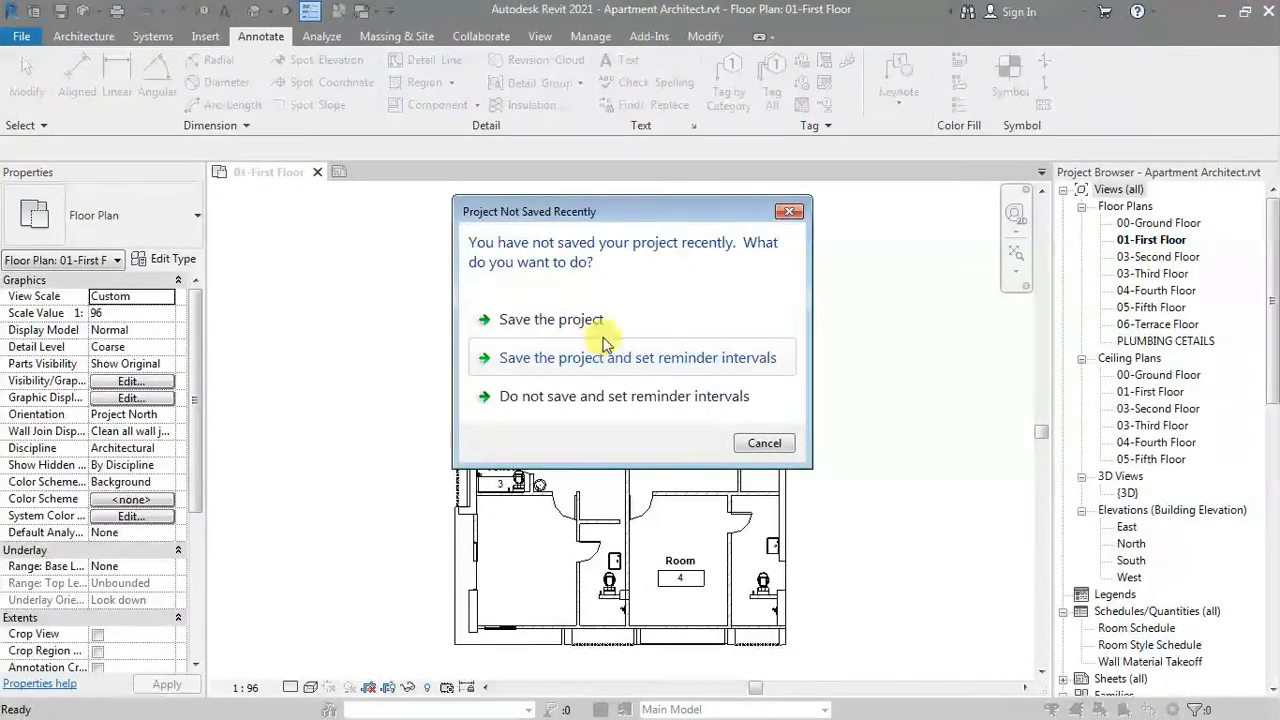
pyautogui.click(572, 322)
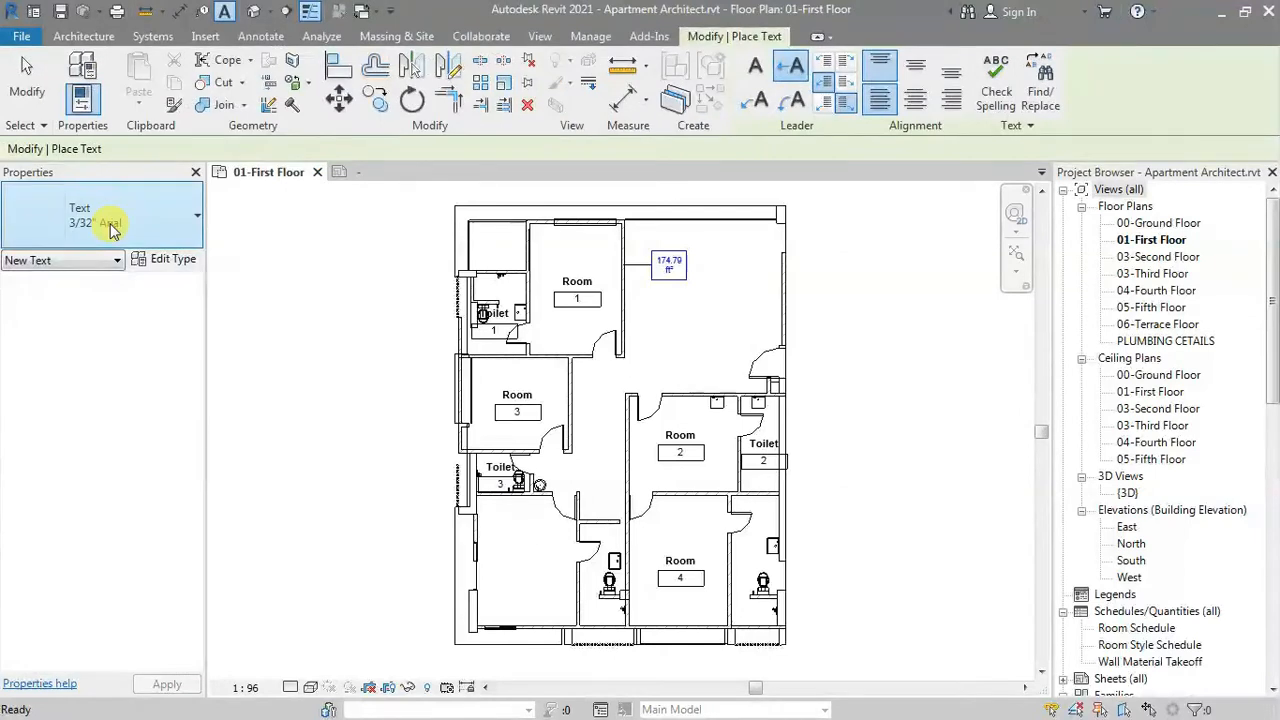
pyautogui.moveTo(623, 443); pyautogui.dragTo(586, 234, button='middle')
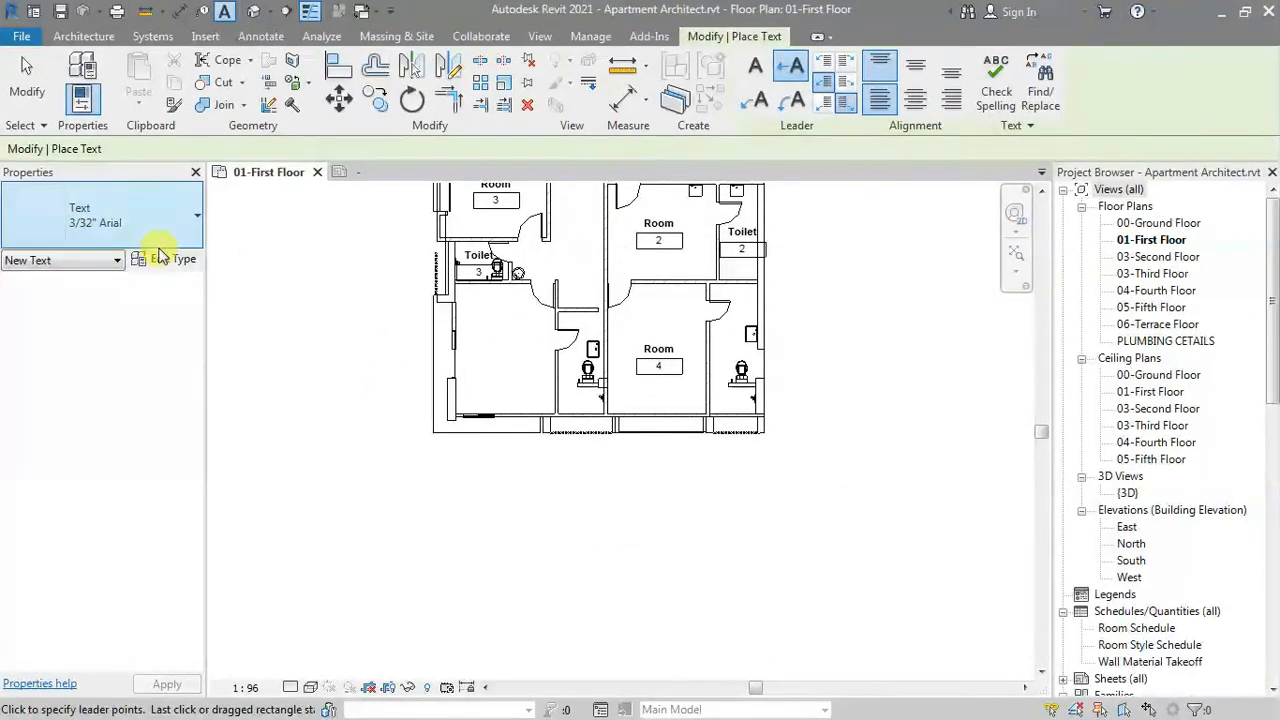
pyautogui.click(130, 215)
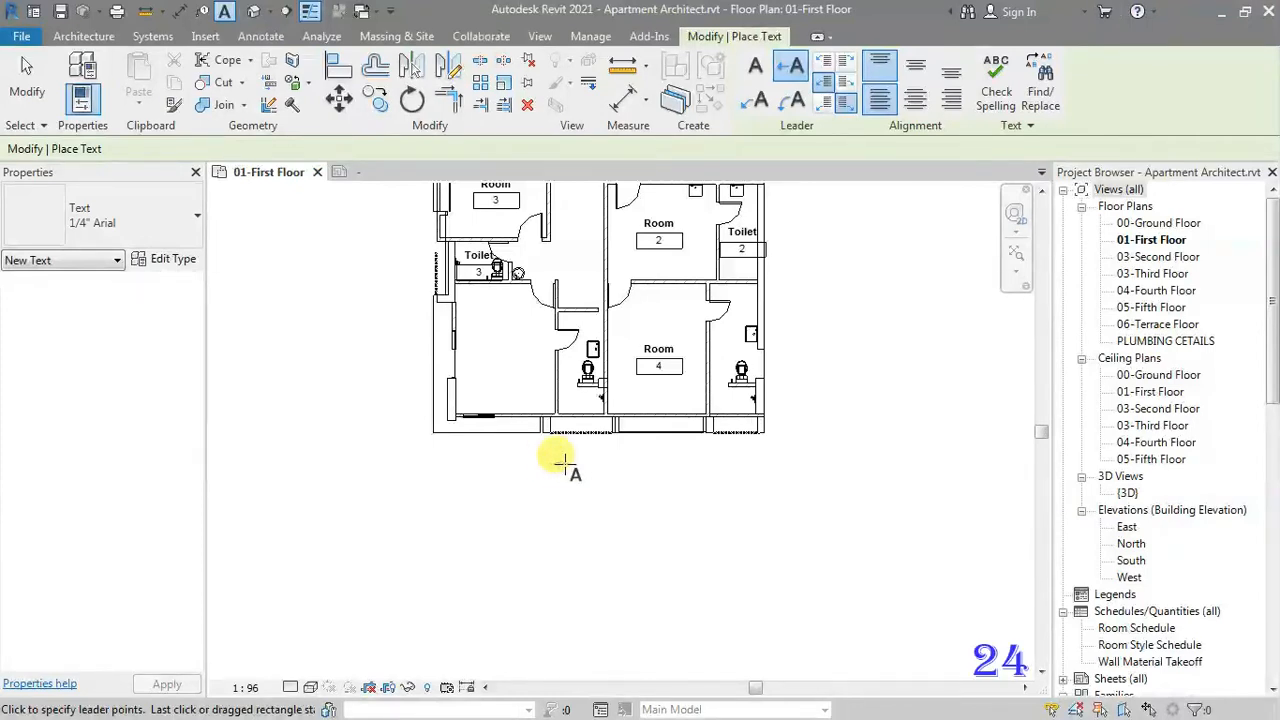
# - Place a text note without a leader below the plan's lower wall, reading "First Flor"
pyautogui.click(556, 463)
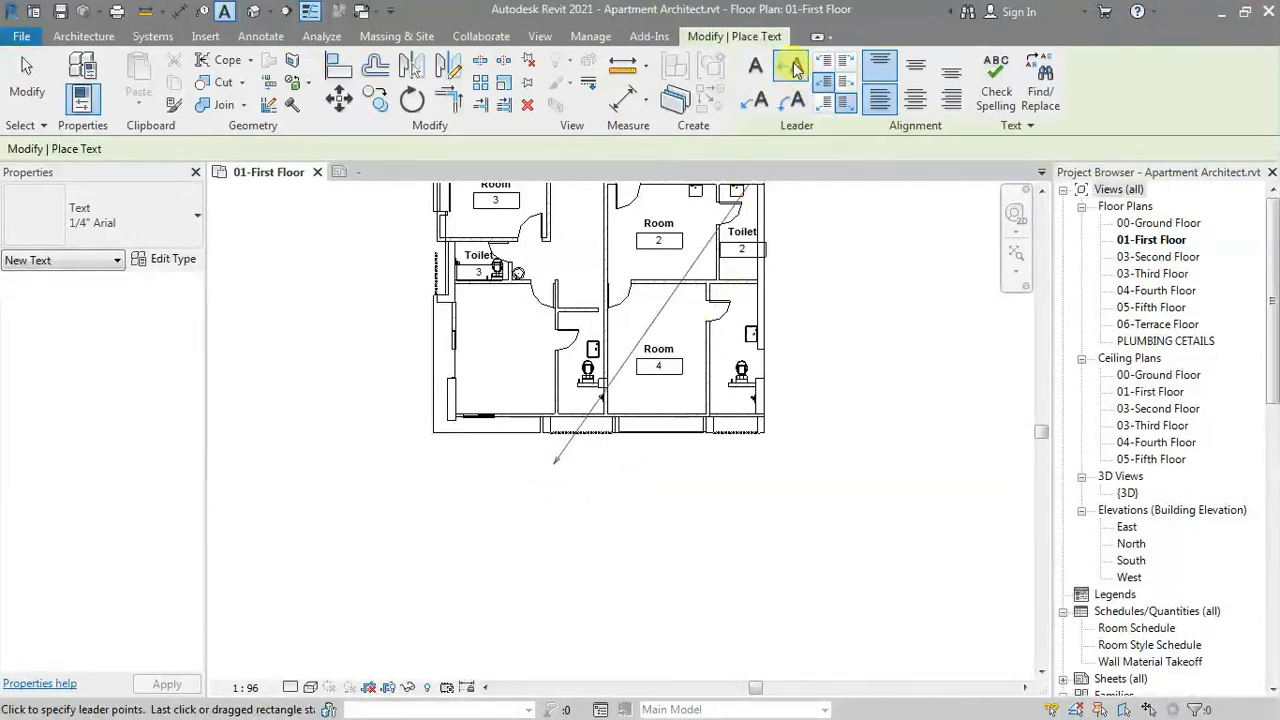
pyautogui.click(755, 68)
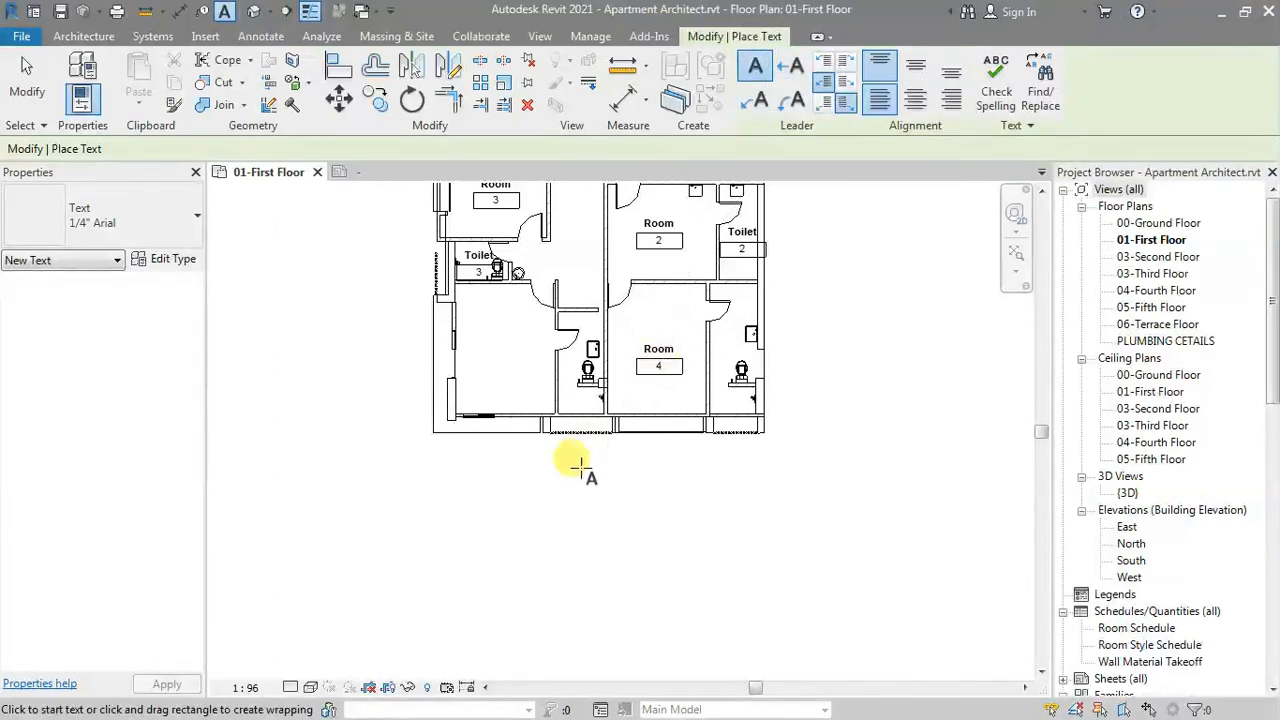
pyautogui.click(555, 467)
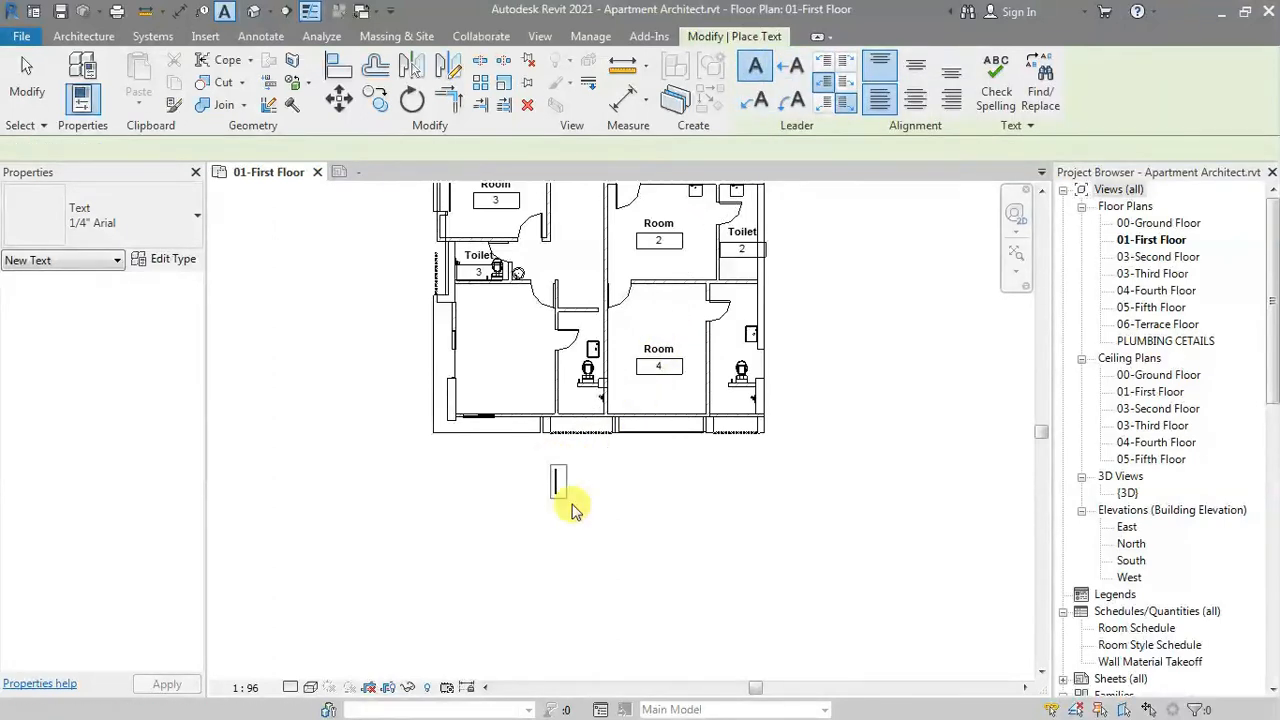
pyautogui.write('First Flor')
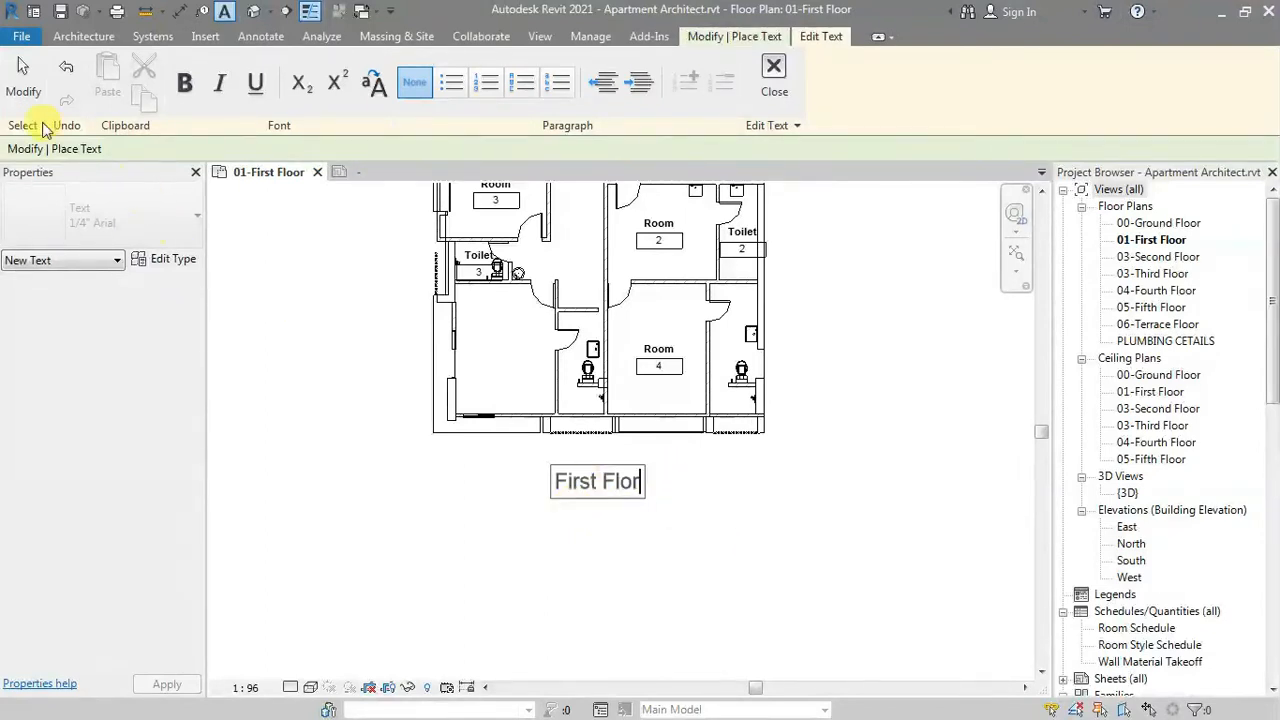
pyautogui.click(22, 78)
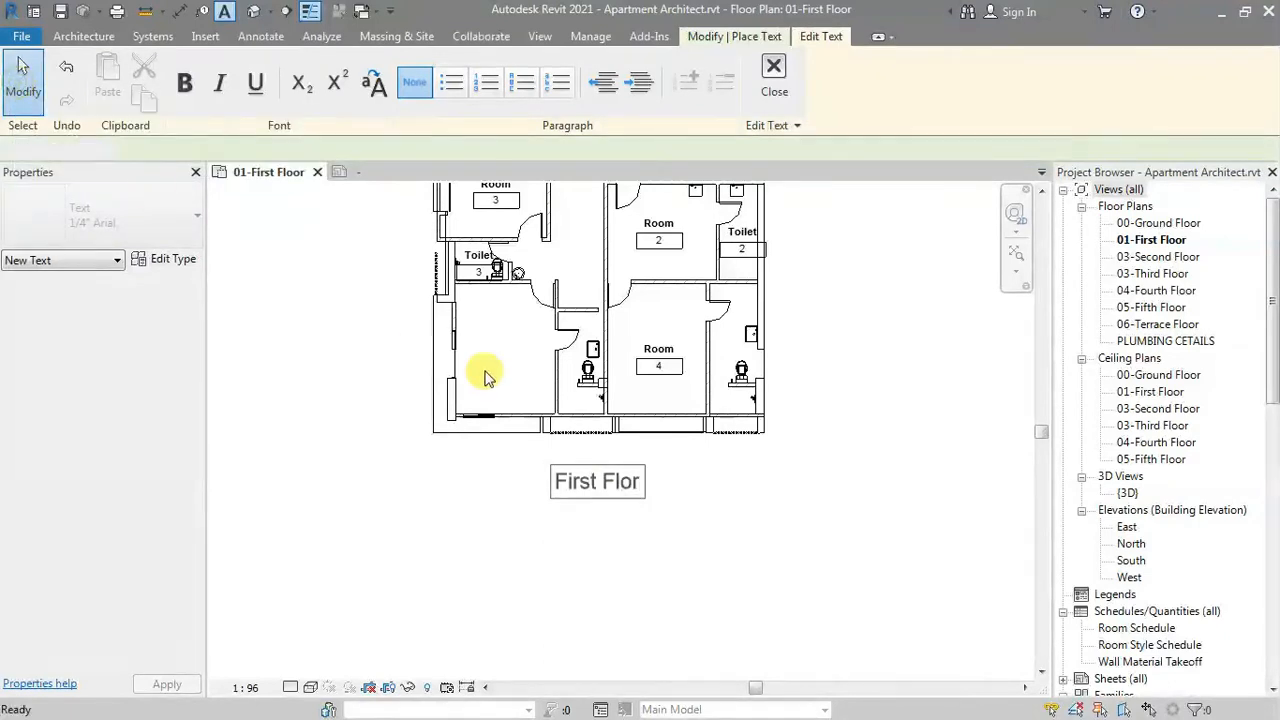
# - Start another text note with a curved leader from the window in the lower-left room's bottom wall, placing its text inside the room
pyautogui.moveTo(495, 424); pyautogui.dragTo(535, 468, button='middle')
pyautogui.scroll(2, 535, 468)
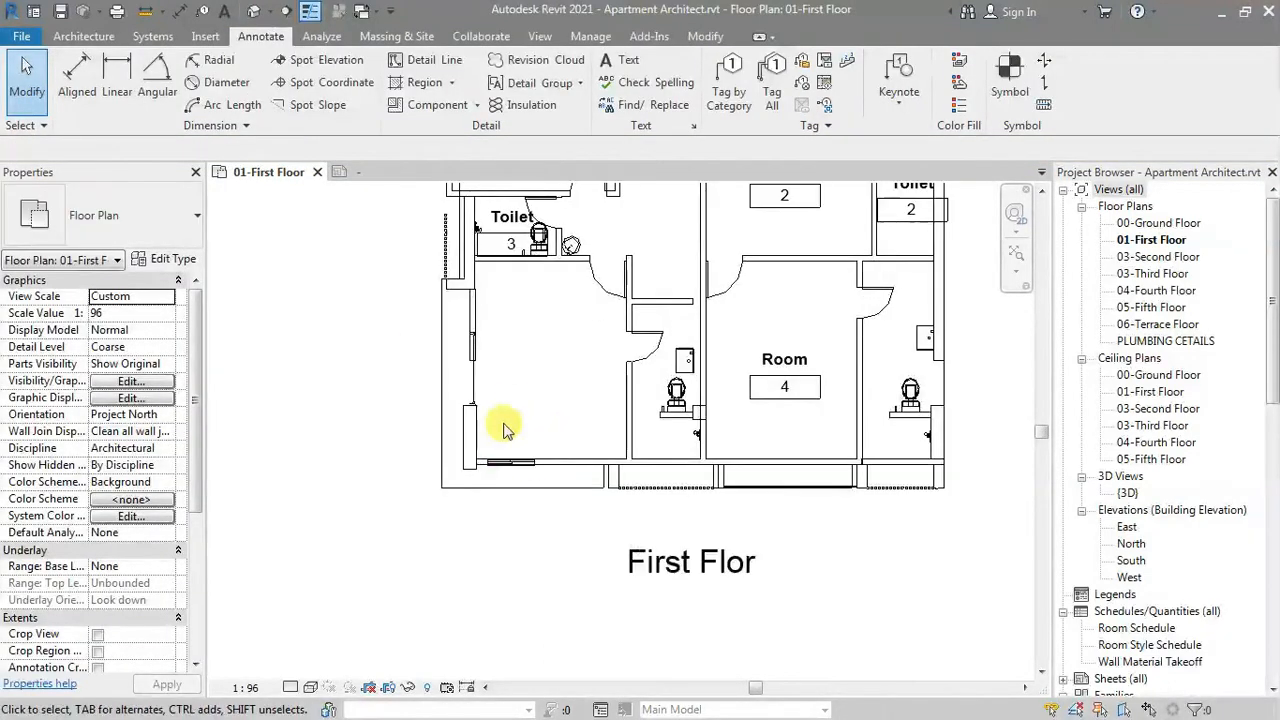
pyautogui.press('t')
pyautogui.press('x')
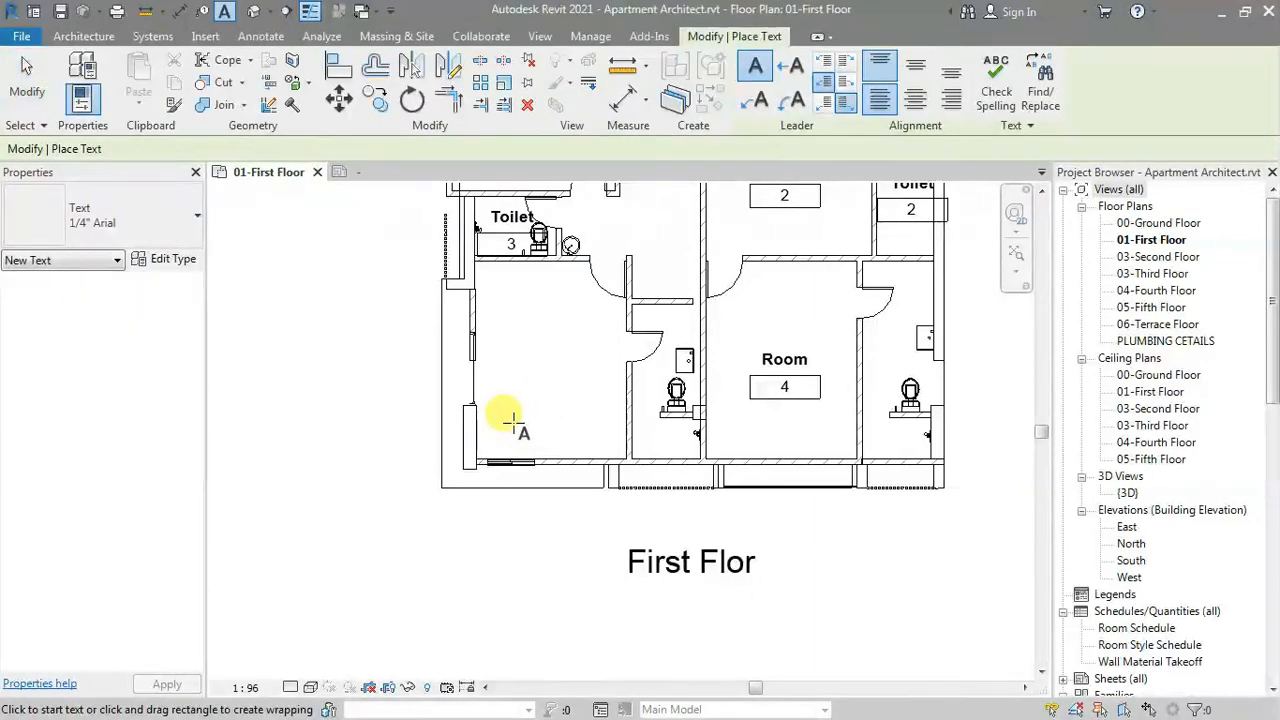
pyautogui.scroll(3, 513, 423)
pyautogui.moveTo(498, 418); pyautogui.dragTo(472, 386, button='middle')
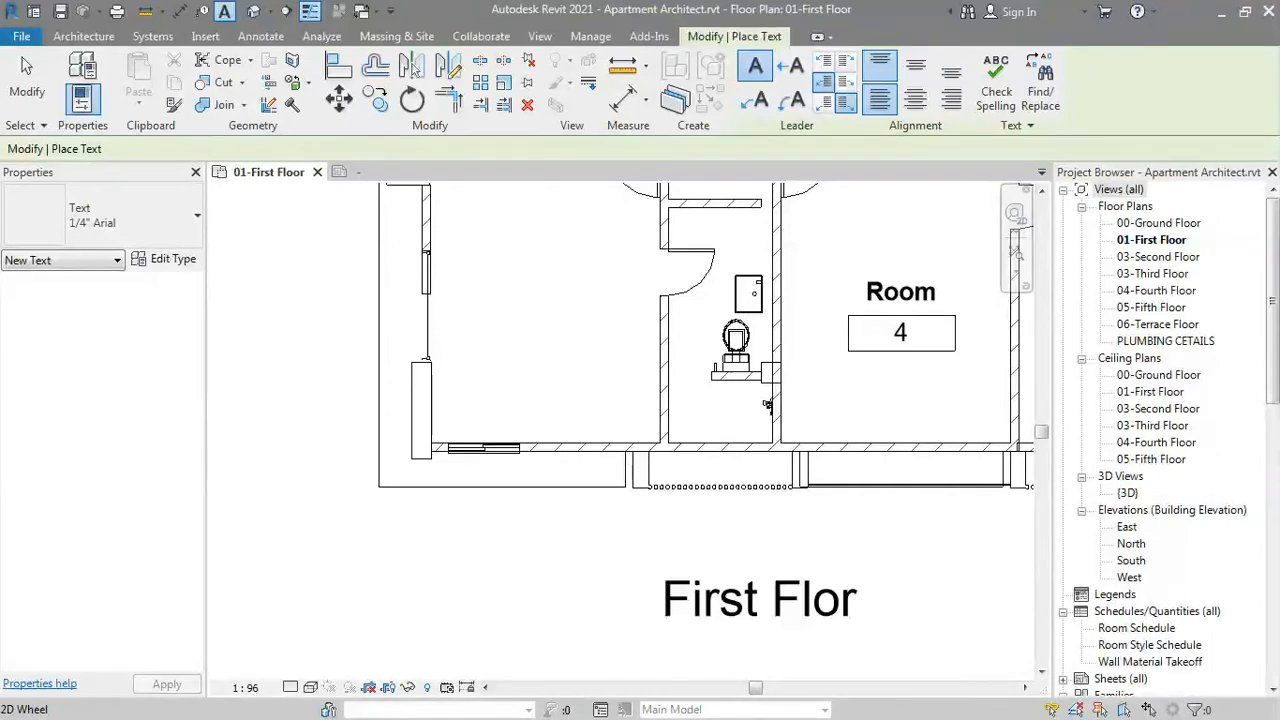
pyautogui.click(794, 104)
pyautogui.click(490, 444)
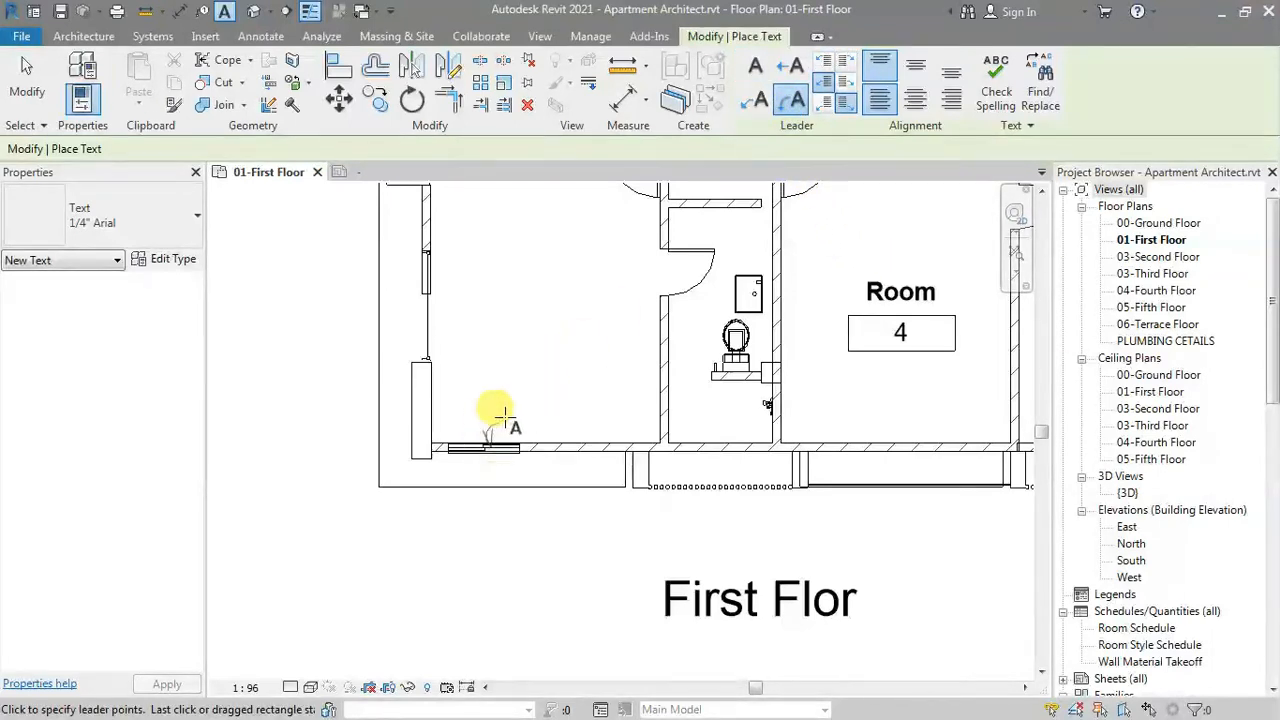
pyautogui.click(534, 390)
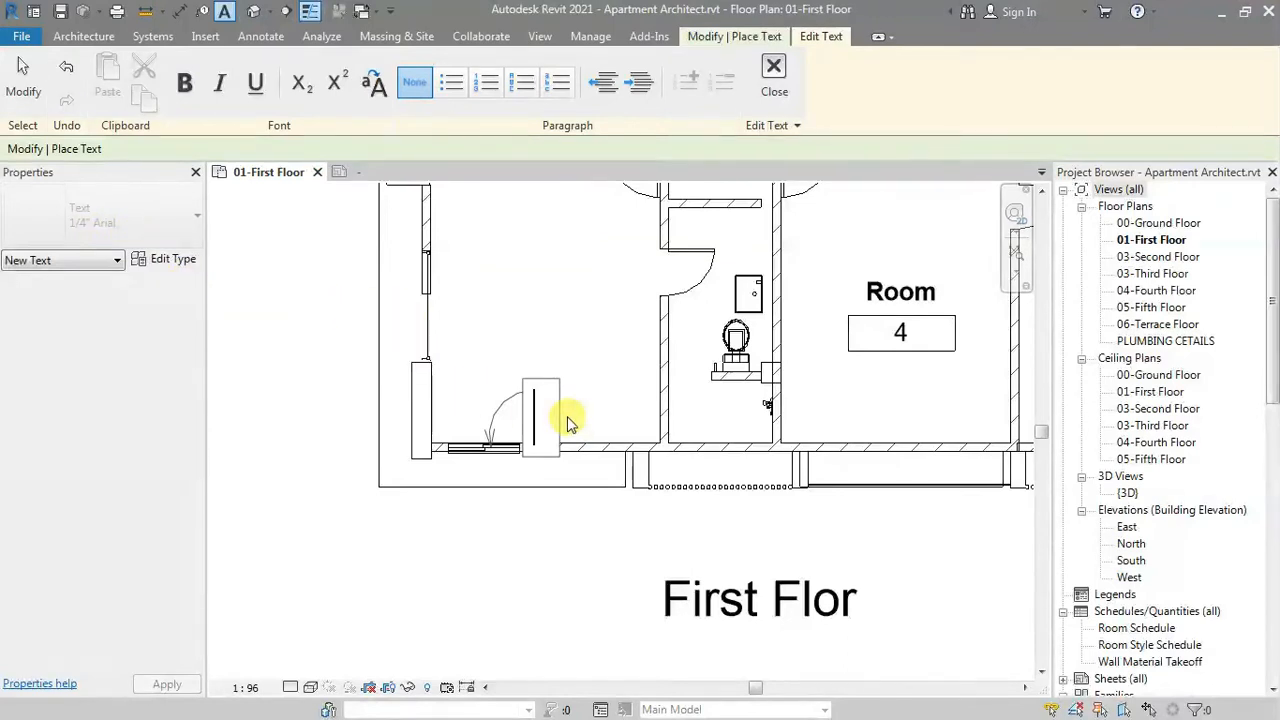
# - Enter "Sliding Window" as the note text and finish placing the note
pyautogui.write('Wind')
pyautogui.press('BackSpace')
pyautogui.press('BackSpace')
pyautogui.press('BackSpace')
pyautogui.press('BackSpace')
pyautogui.write('Sli')
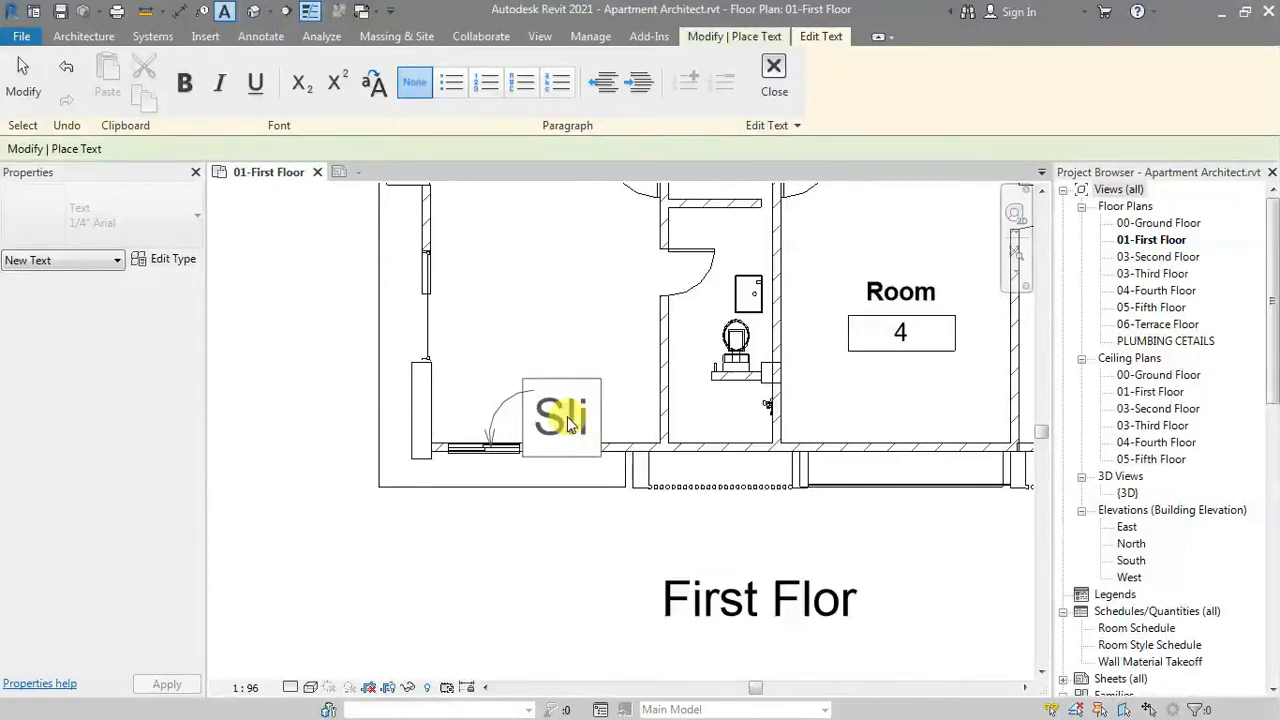
pyautogui.write('ding Window')
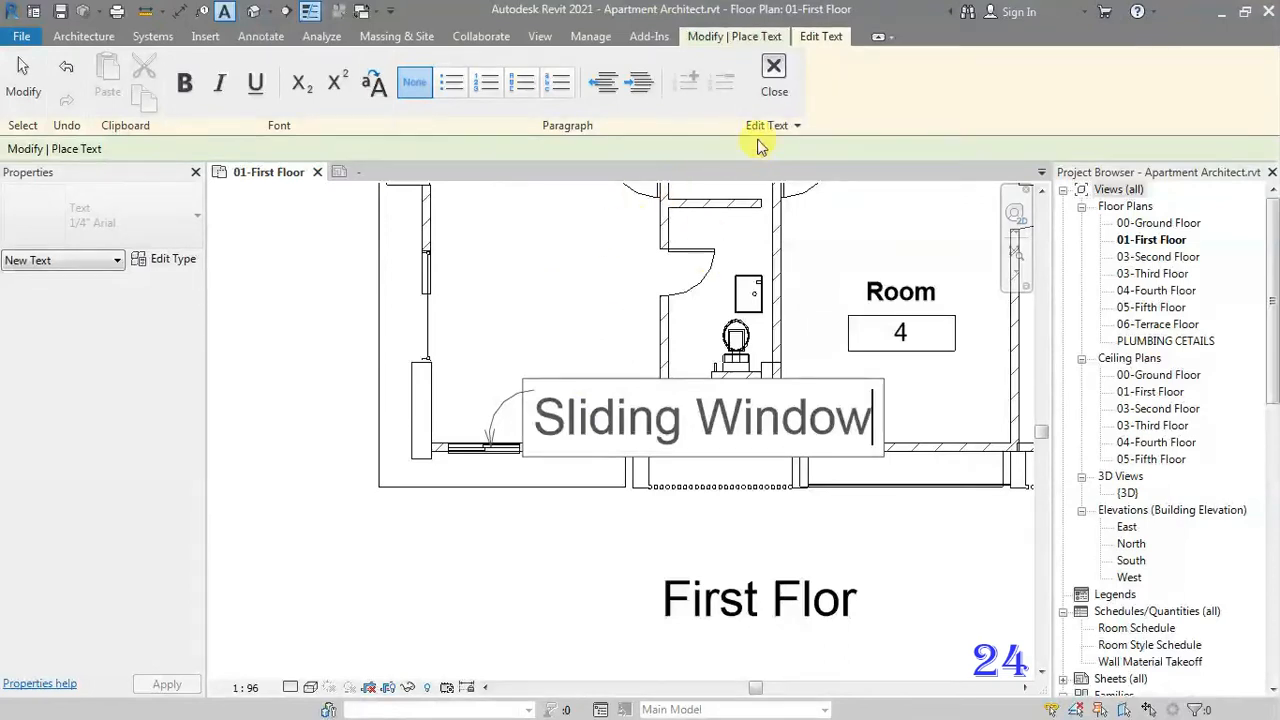
pyautogui.click(549, 530)
pyautogui.click(25, 65)
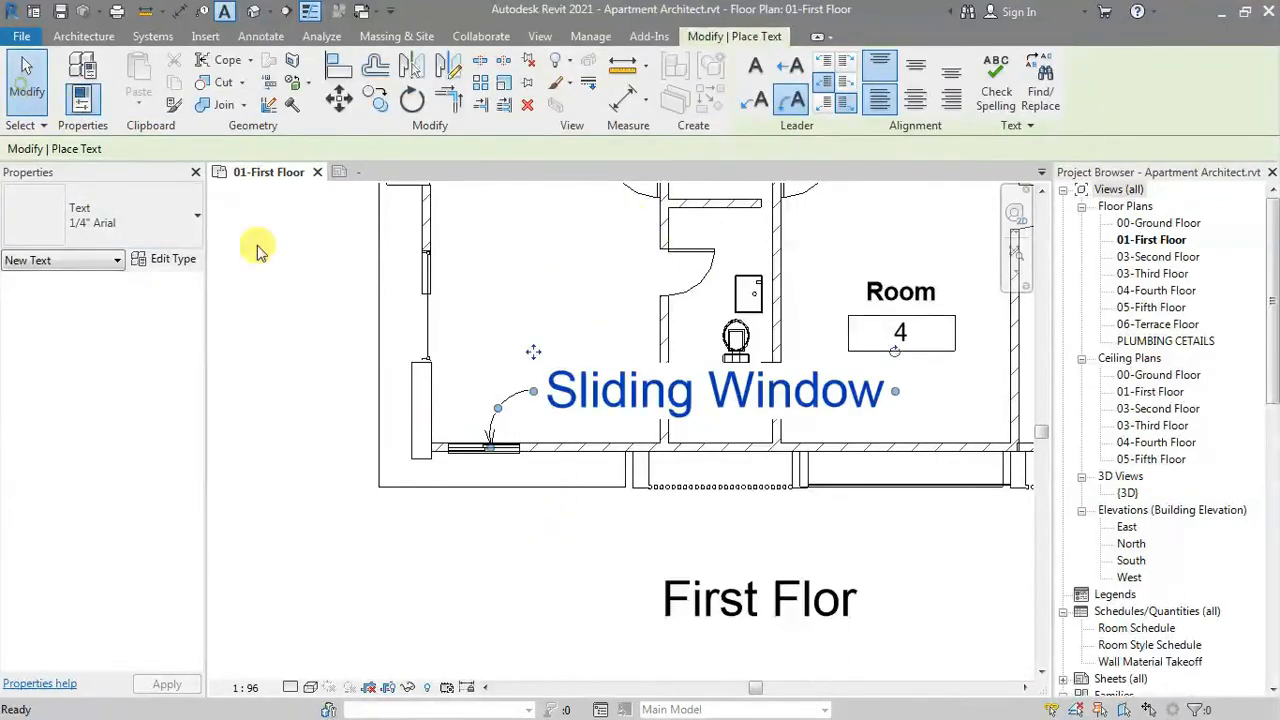
# - Change the Sliding Window note's text type to 3/32" Arial
pyautogui.click(566, 391)
pyautogui.scroll(4, 566, 391)
pyautogui.scroll(-3, 674, 392)
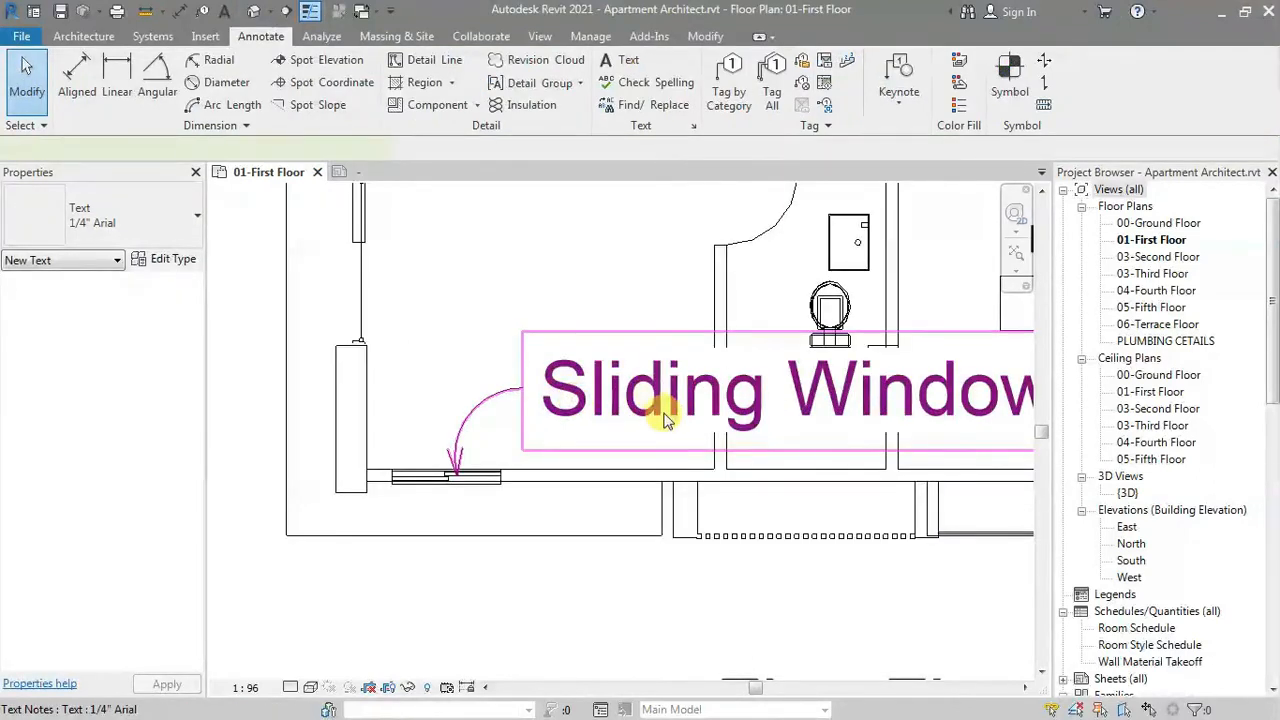
pyautogui.click(660, 404)
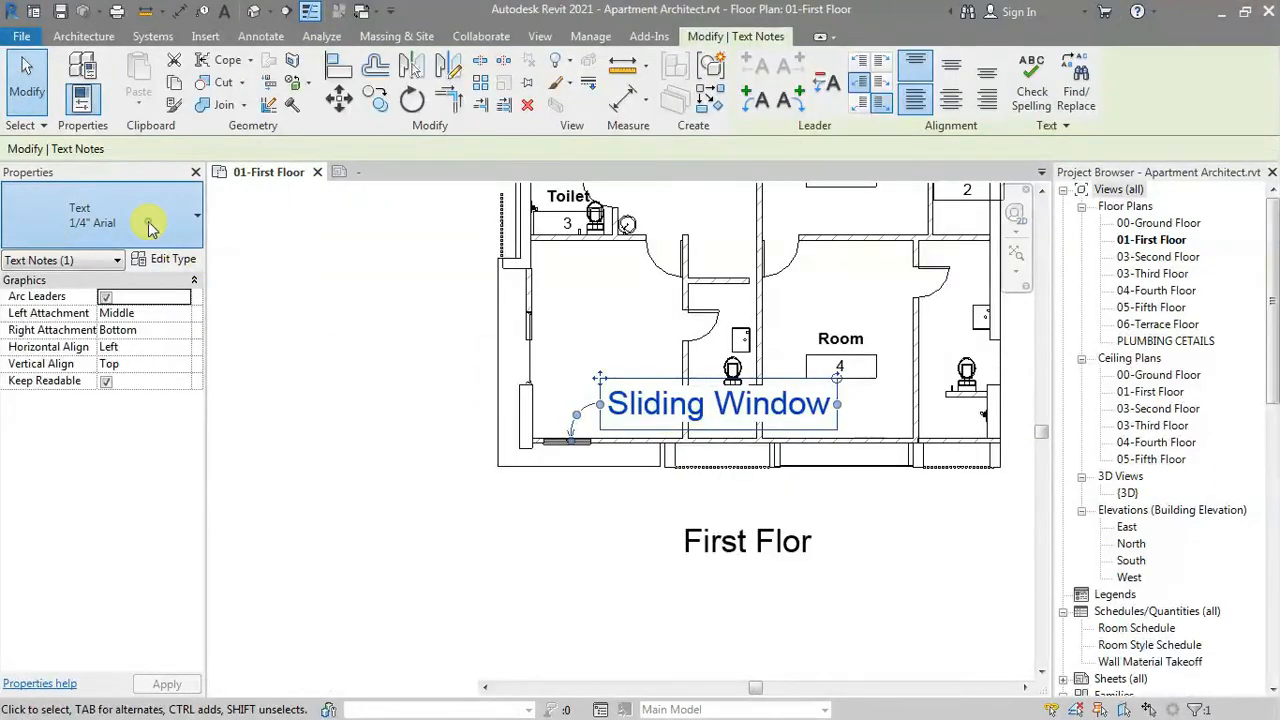
pyautogui.click(183, 212)
pyautogui.click(80, 333)
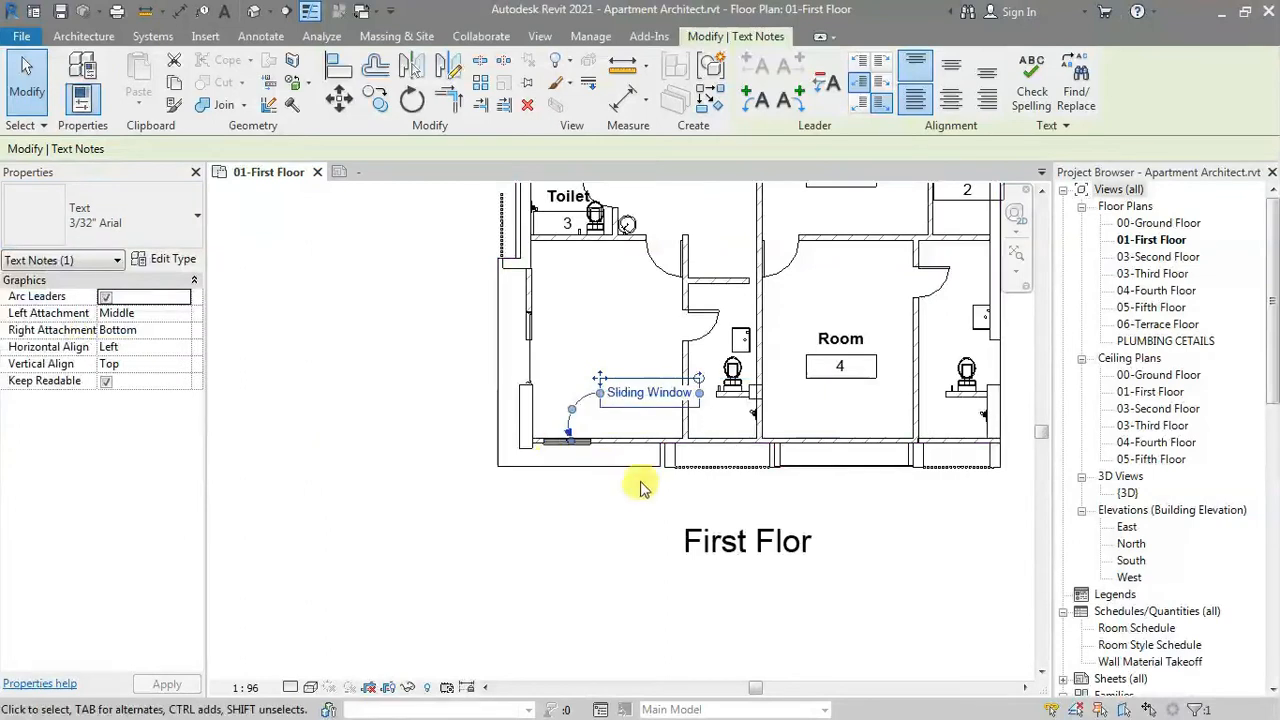
# - Append "M2" to the Sliding Window note and format the 2 as superscript
pyautogui.scroll(3, 647, 419)
pyautogui.doubleClick(592, 358)
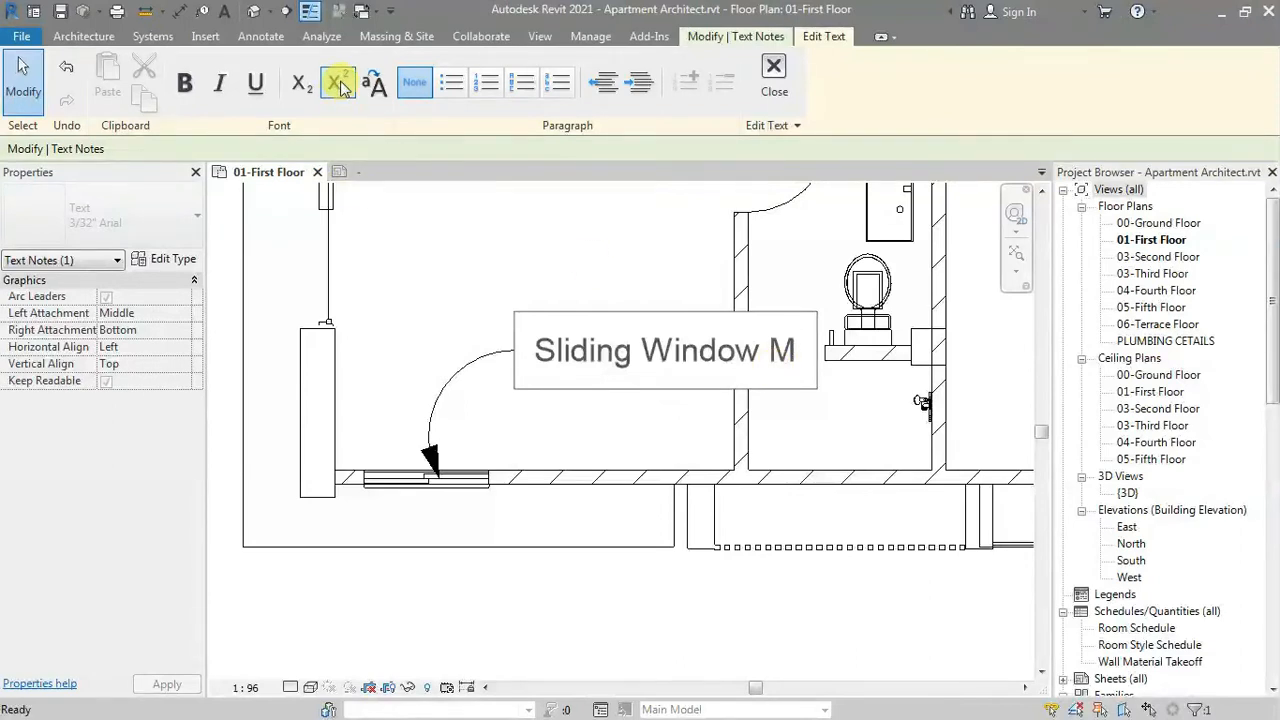
pyautogui.write('2')
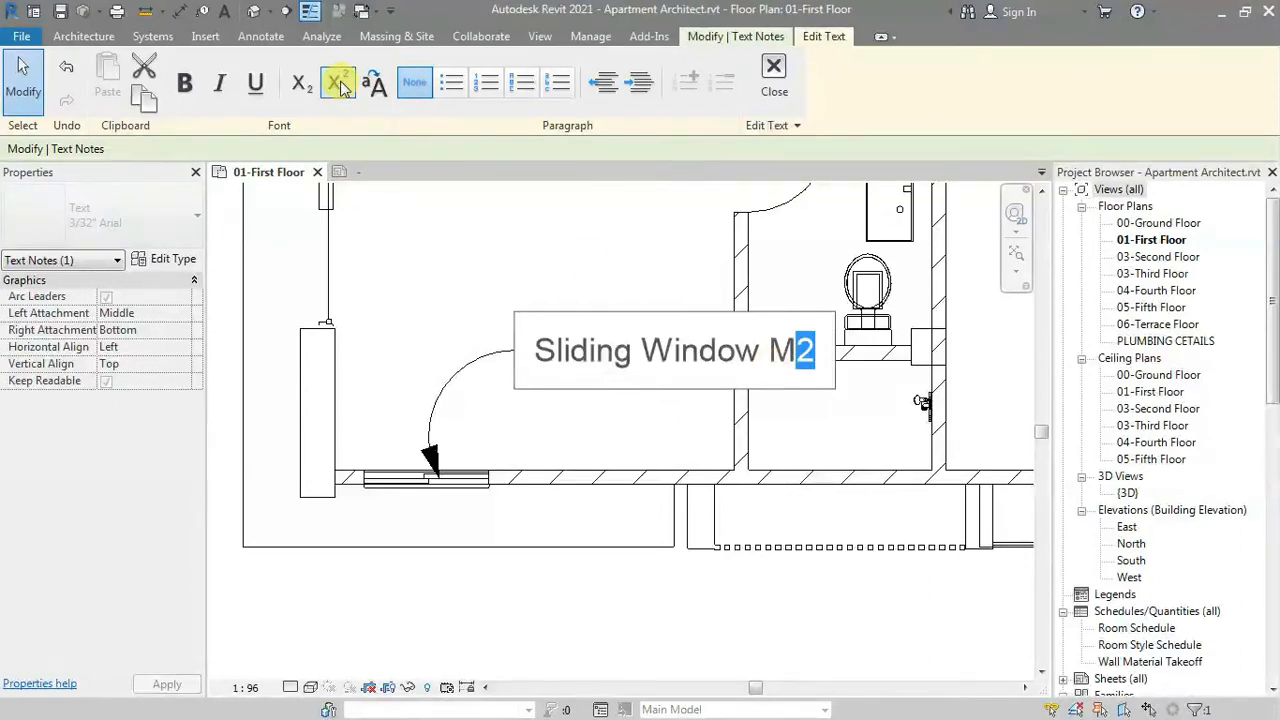
pyautogui.click(338, 88)
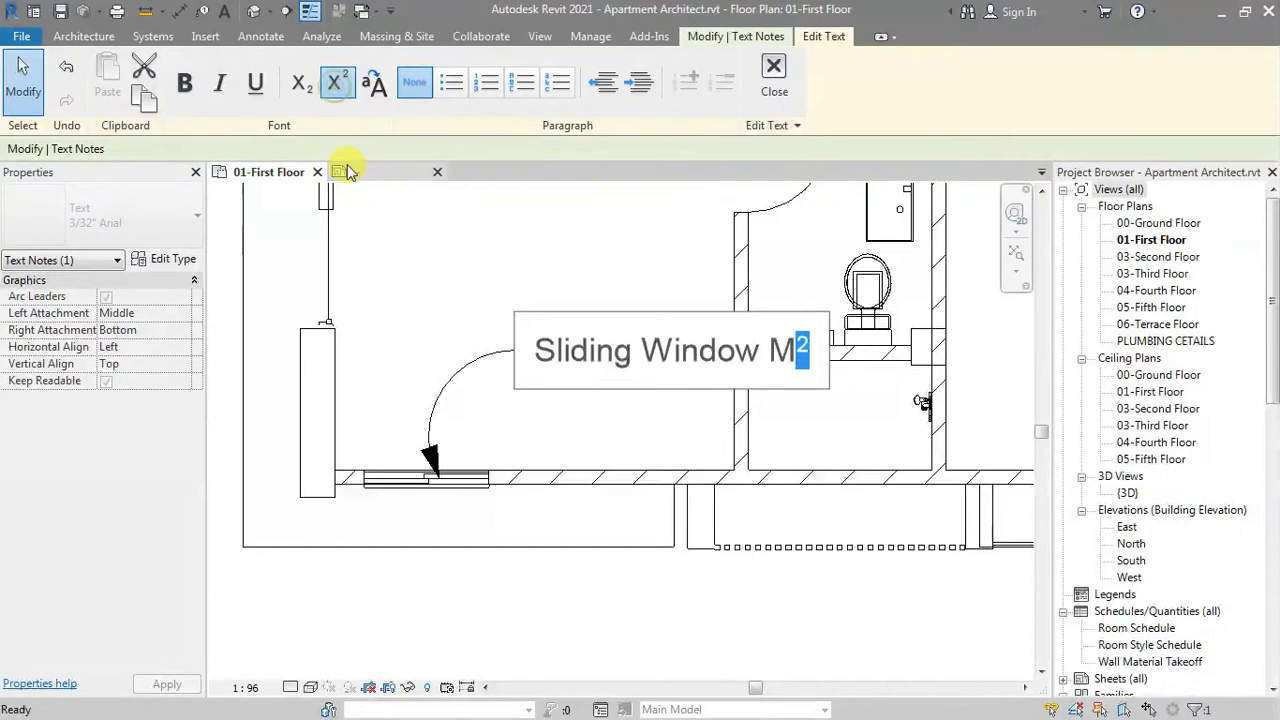
pyautogui.click(822, 378)
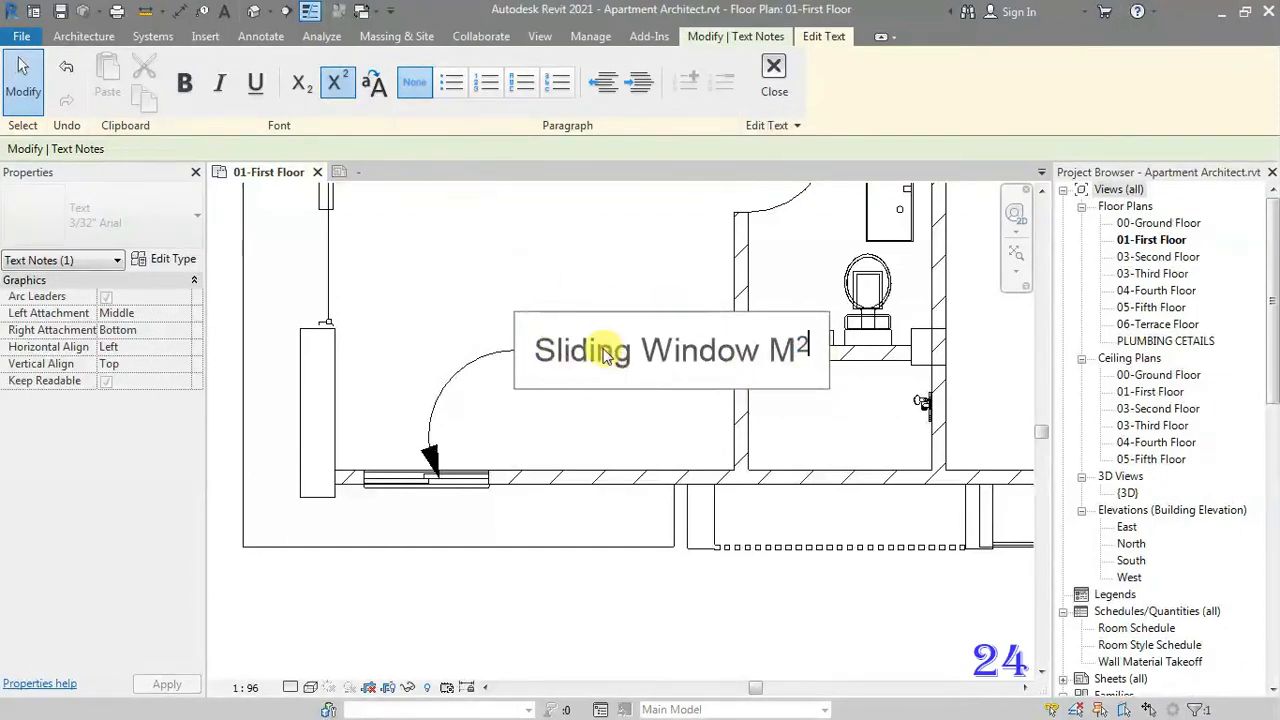
# - Try All Caps on the note's entire text and turn it off again
pyautogui.moveTo(535, 350); pyautogui.dragTo(815, 352)
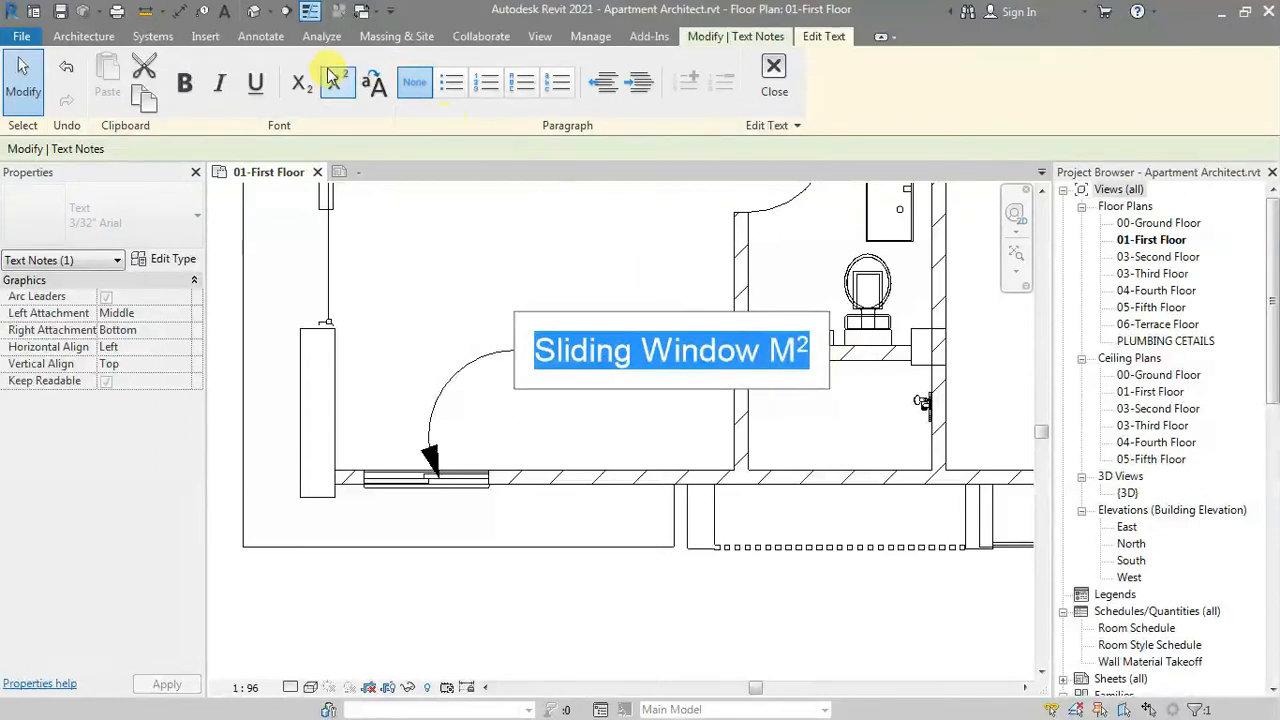
pyautogui.click(372, 83)
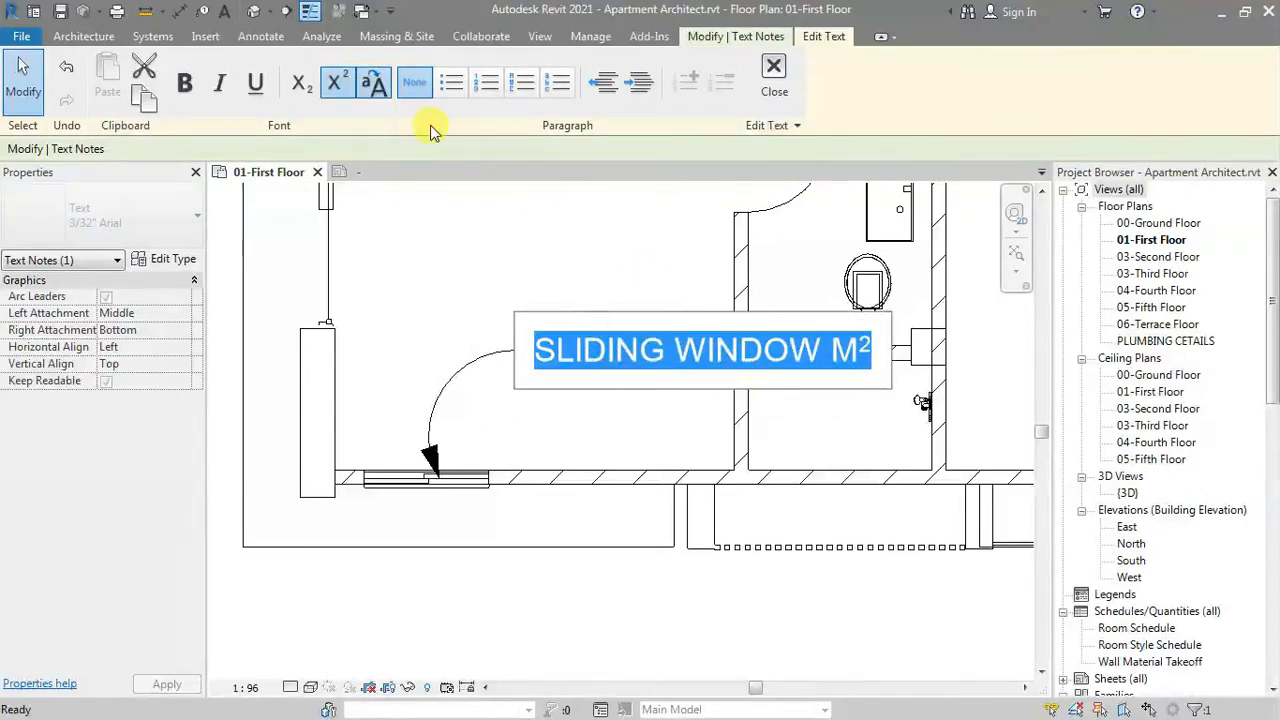
pyautogui.click(372, 83)
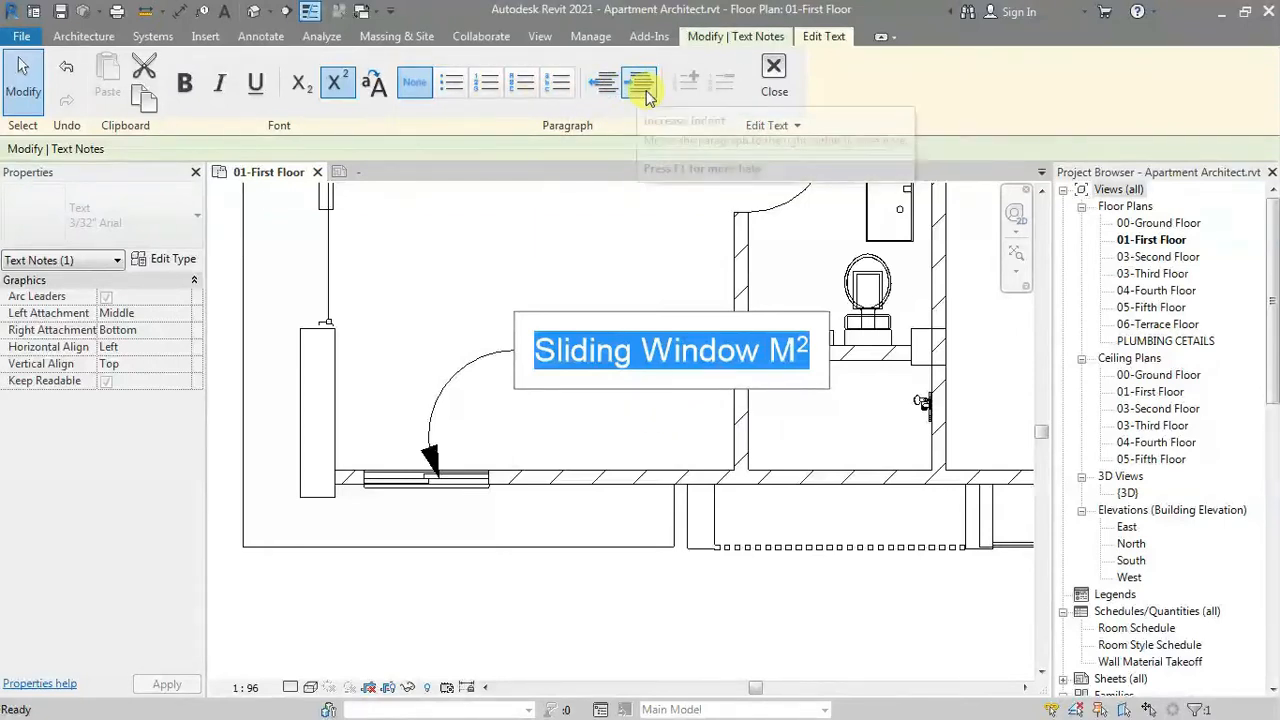
# - Finish editing the note text and narrow its box so that "Window M²" wraps onto a second line
pyautogui.click(775, 90)
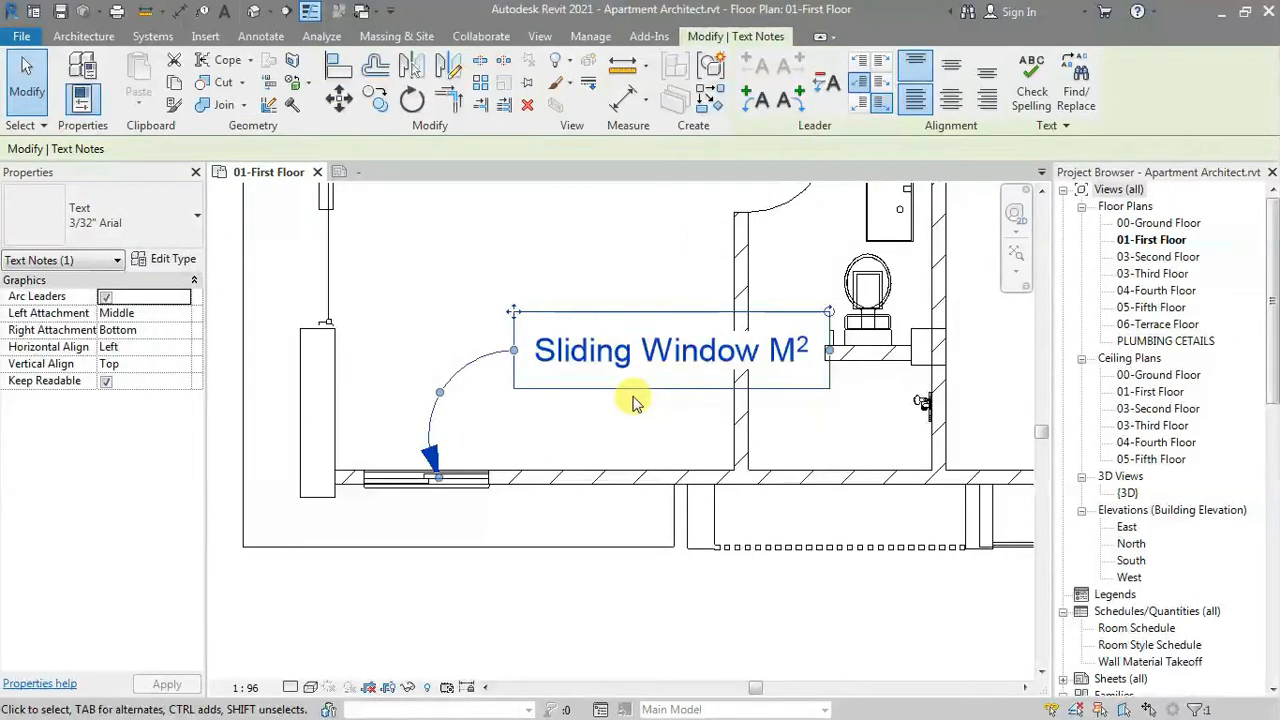
pyautogui.moveTo(829, 350); pyautogui.dragTo(723, 351)
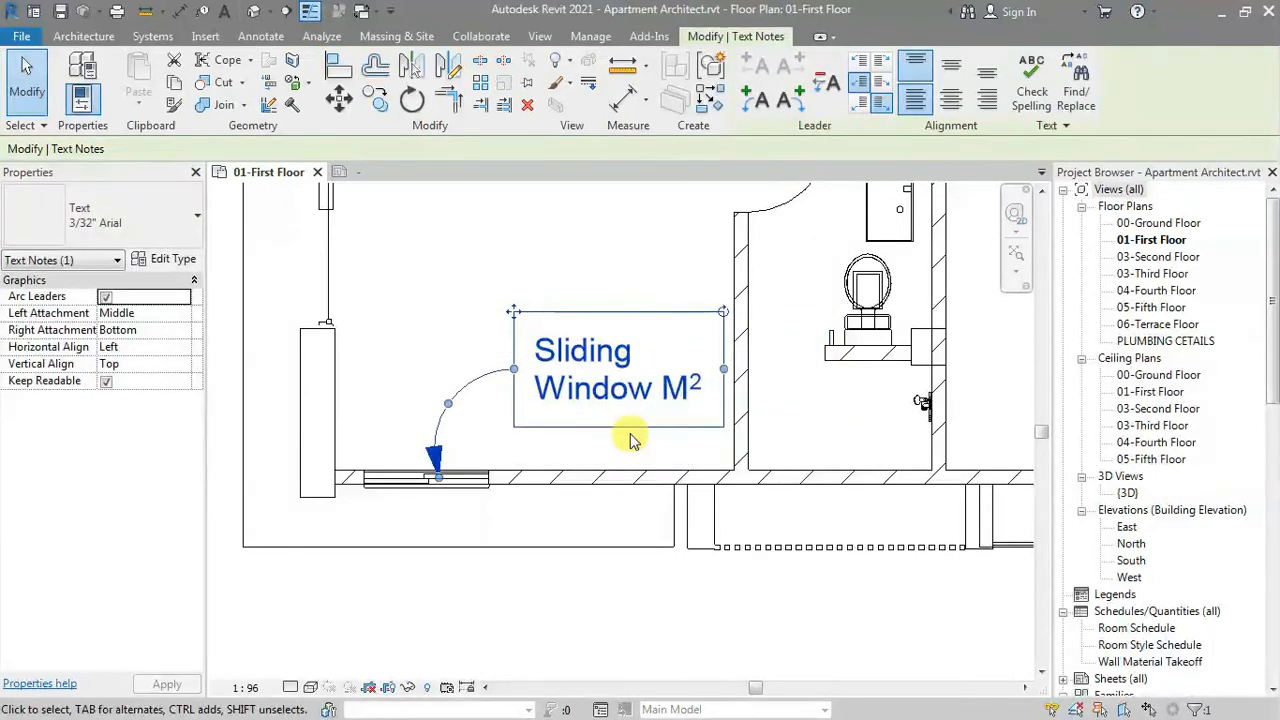
# - Try centre and right alignment on the note, and set it to middle vertical and left horizontal alignment
pyautogui.click(951, 104)
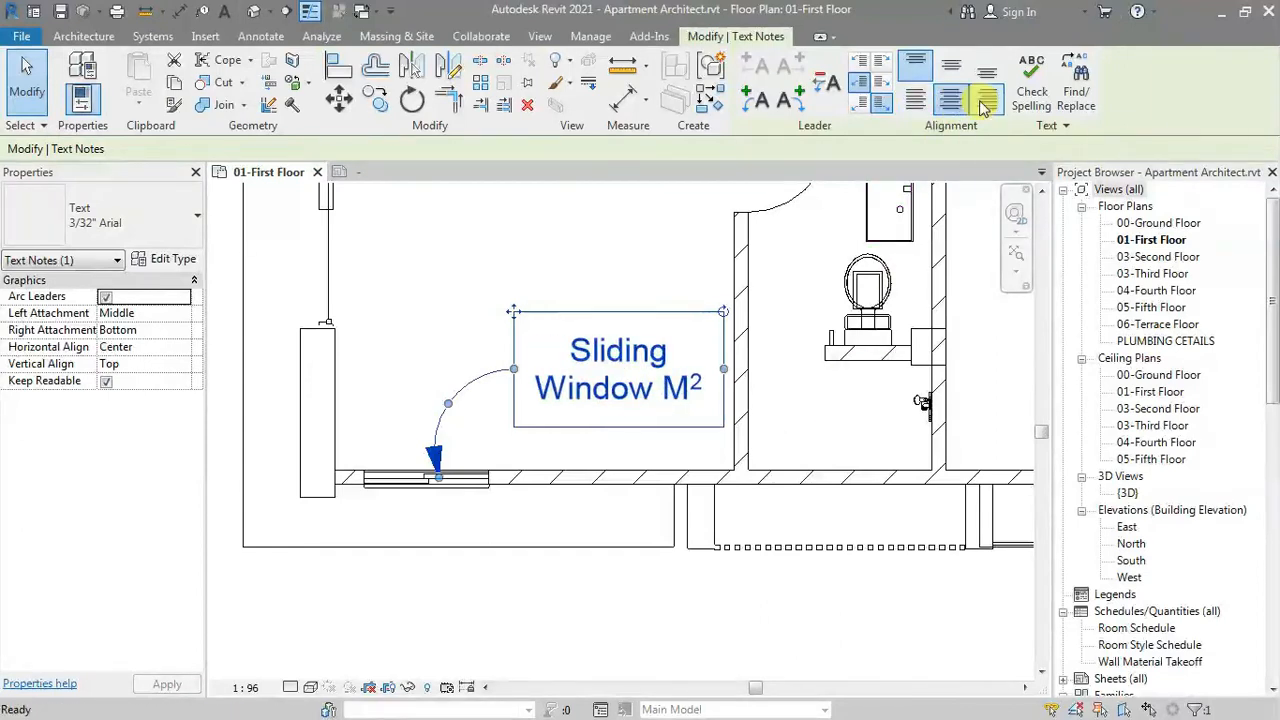
pyautogui.click(984, 102)
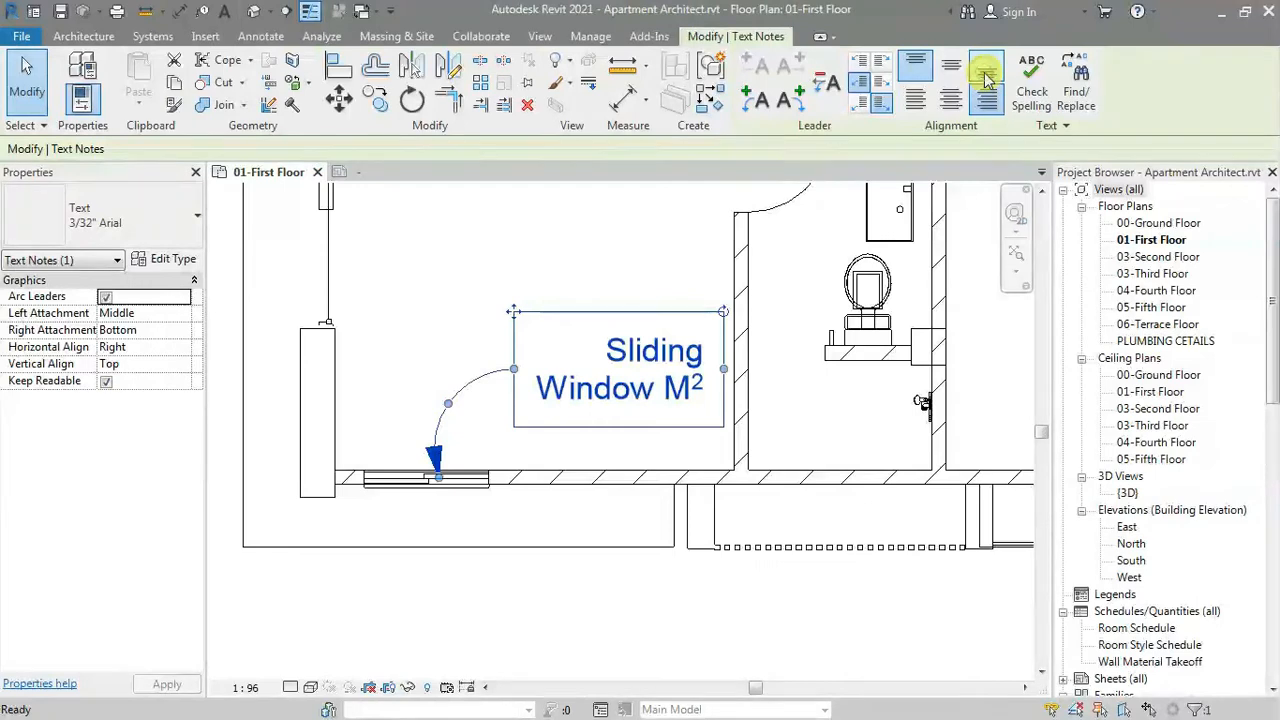
pyautogui.click(951, 67)
pyautogui.click(951, 102)
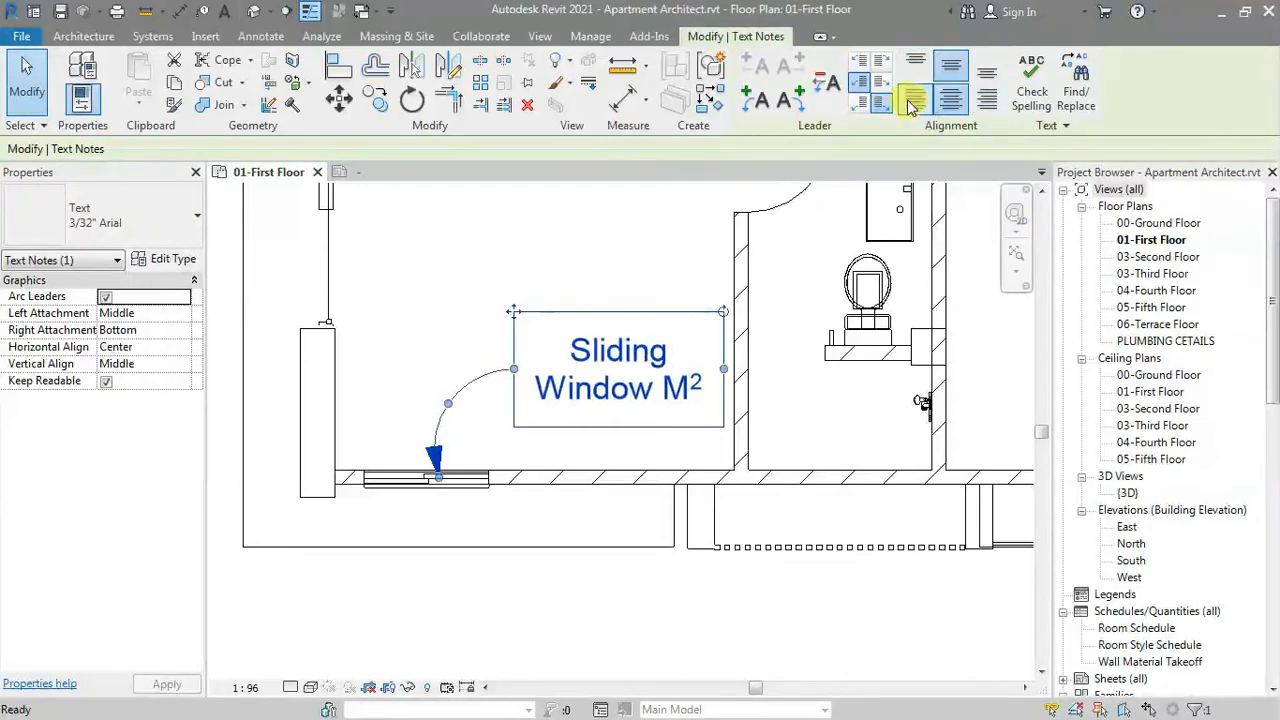
pyautogui.click(915, 100)
# - Move the Sliding Window note outside the plan, below its lower-left corner, keeping the leader on the window
pyautogui.scroll(-2, 645, 262)
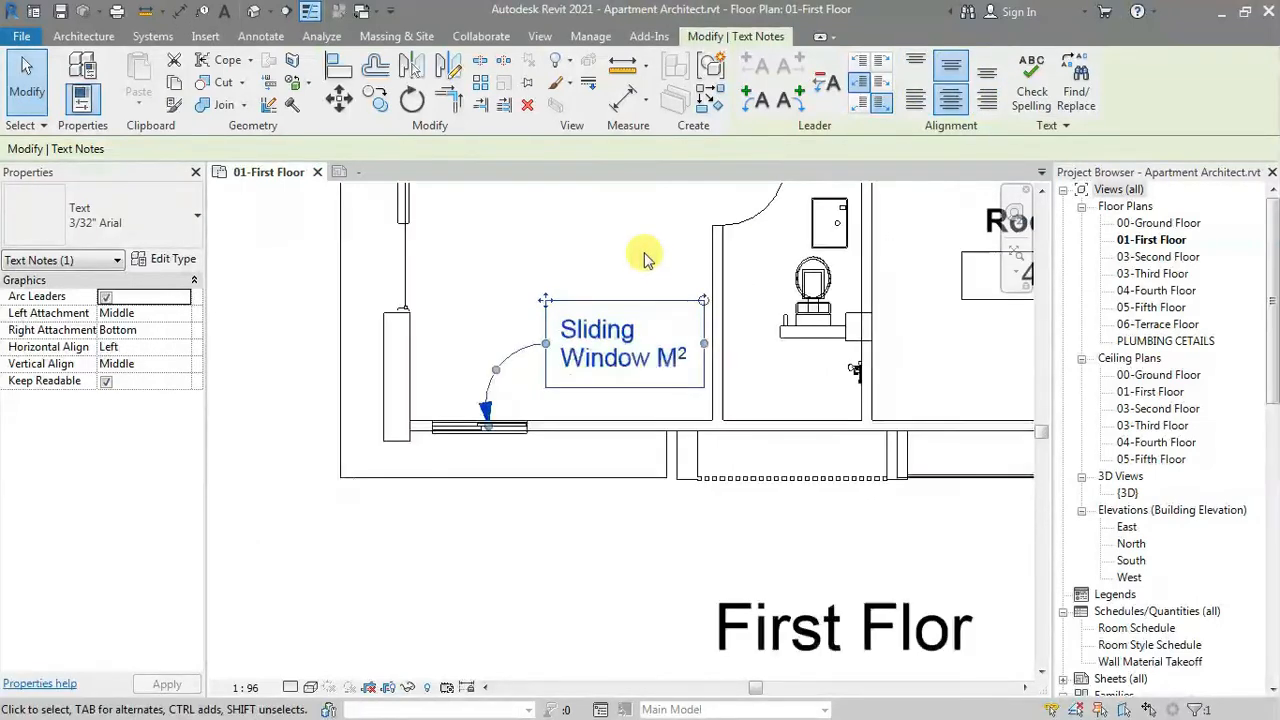
pyautogui.moveTo(559, 294); pyautogui.dragTo(321, 477)
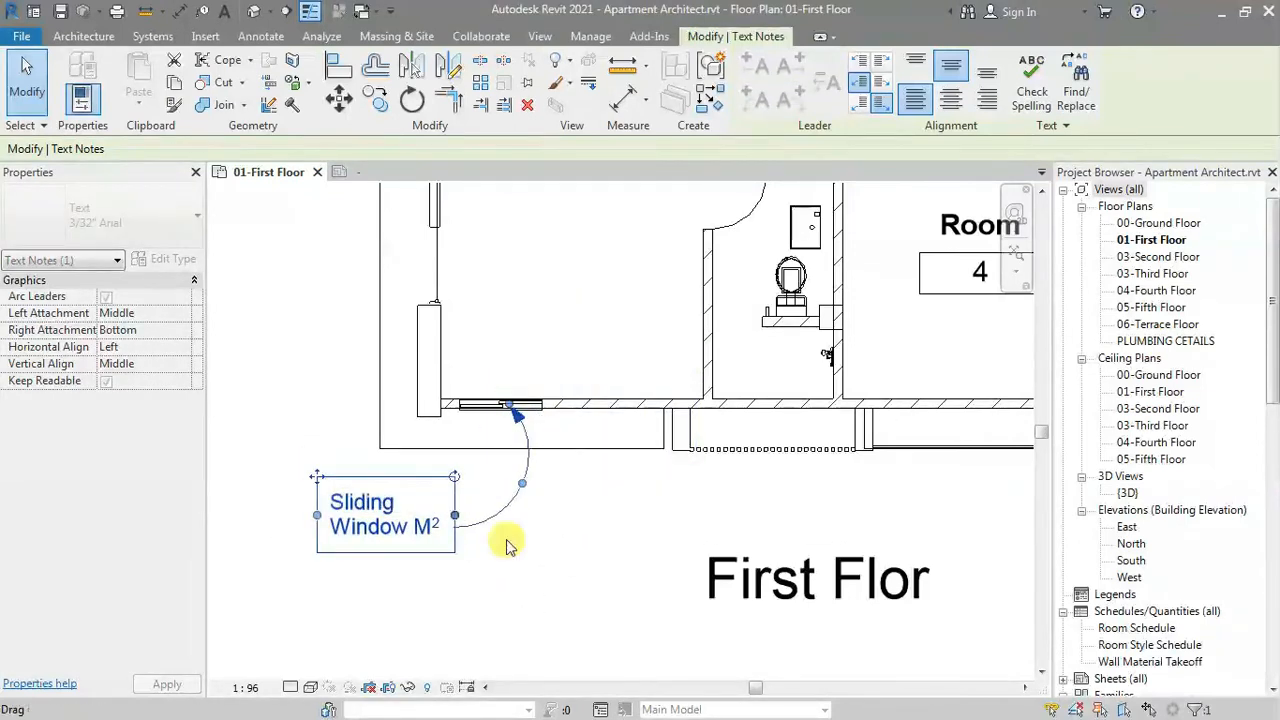
pyautogui.doubleClick(352, 494)
pyautogui.press('Escape')
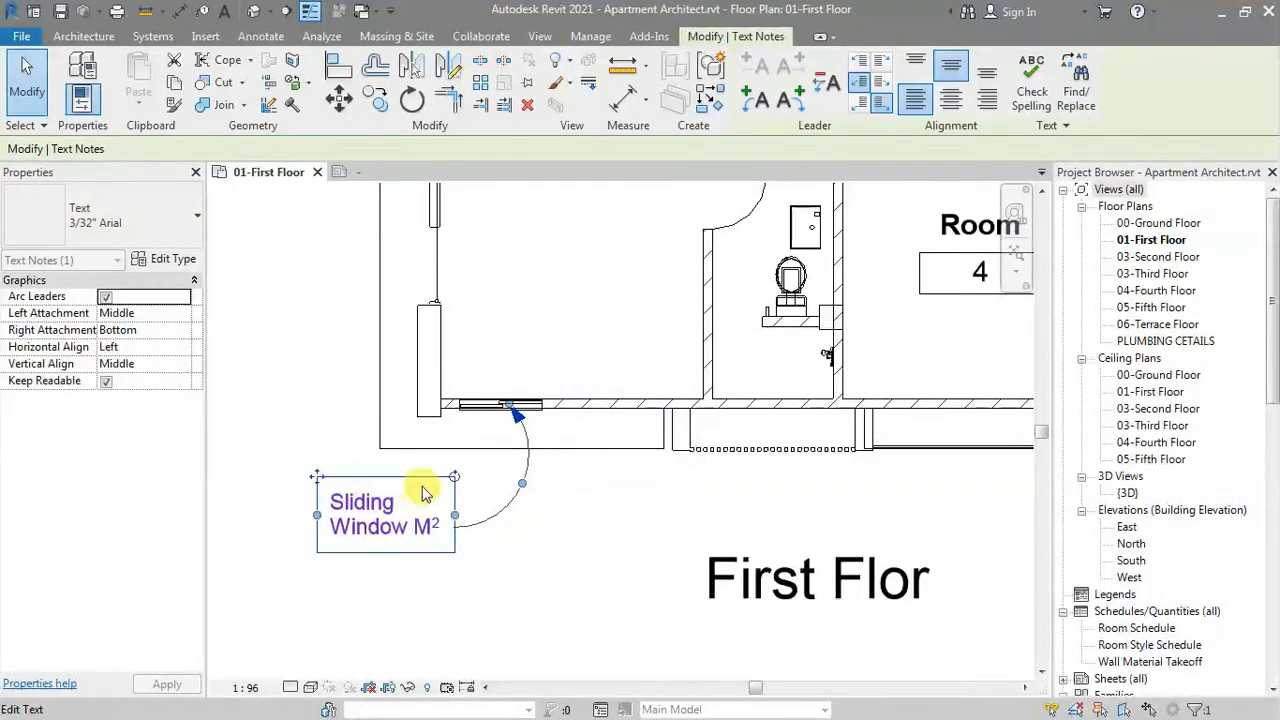
# - Rotate the Sliding Window note slightly counter-clockwise, keeping its leader on the window, and deselect it
pyautogui.moveTo(454, 476); pyautogui.dragTo(449, 457)
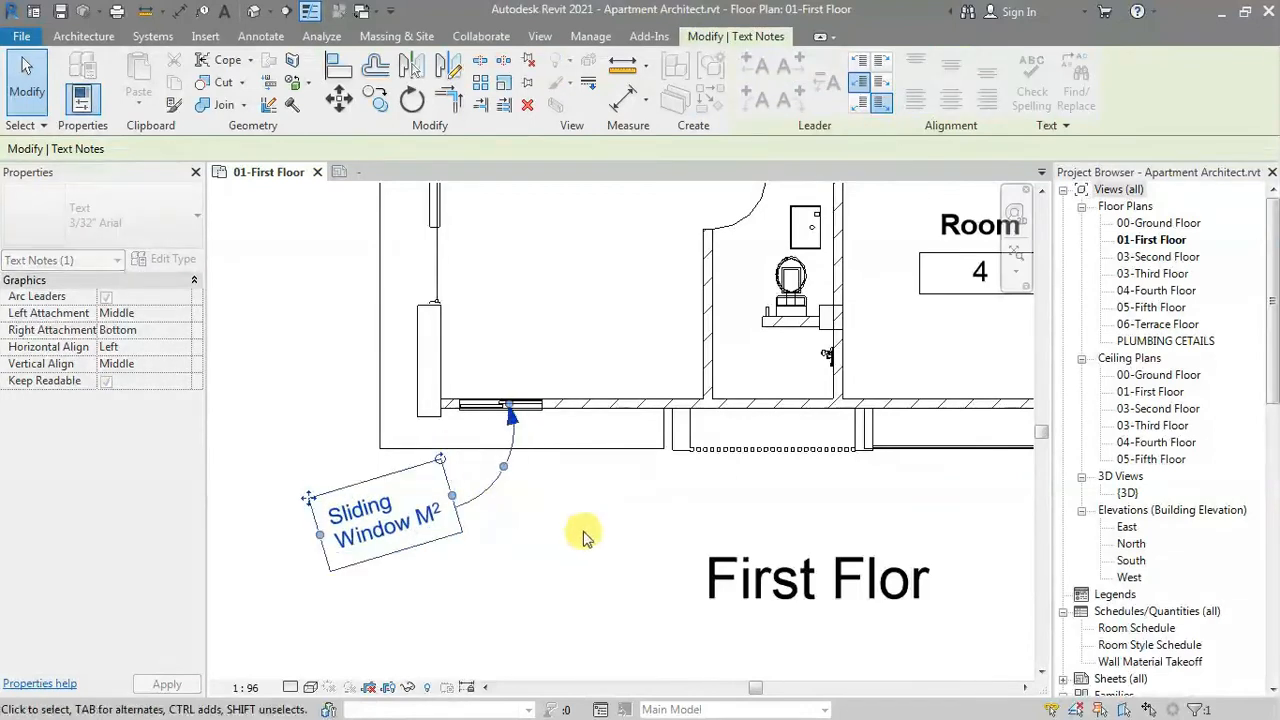
pyautogui.click(587, 524)
pyautogui.scroll(-1, 512, 518)
pyautogui.moveTo(512, 518); pyautogui.dragTo(521, 542, button='middle')
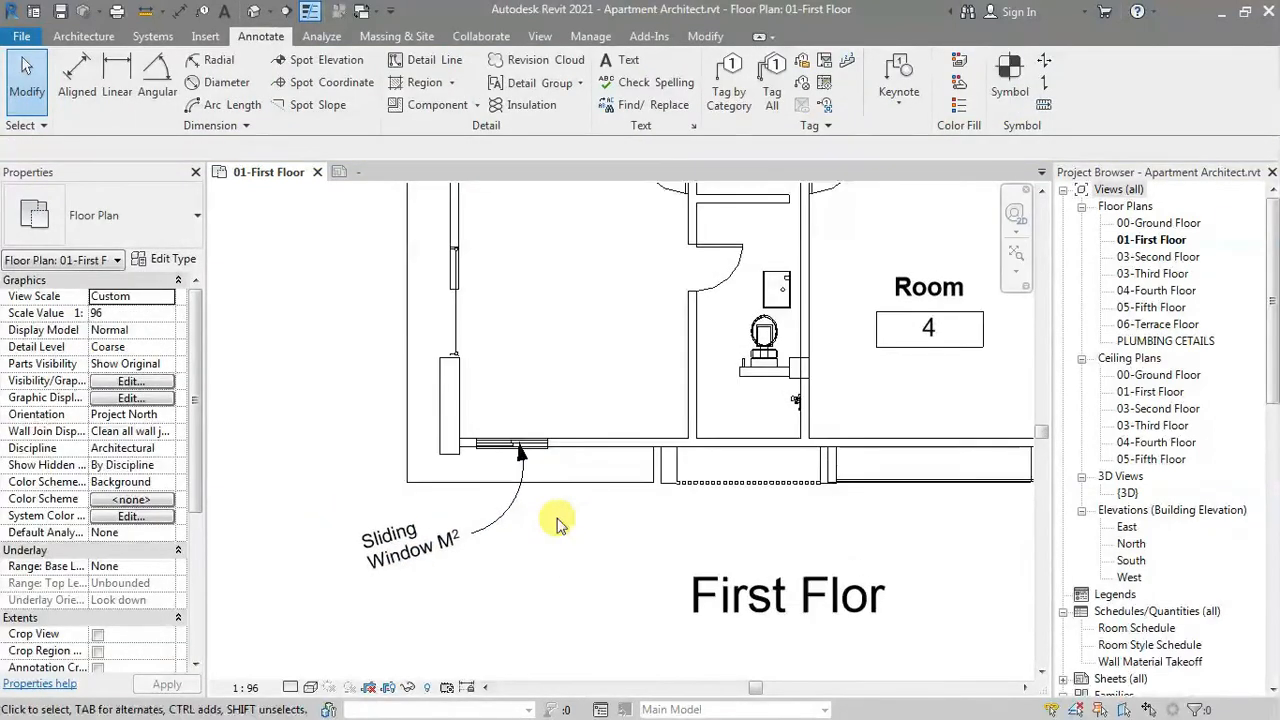
# - Place a 3/32" Arial note without leader reading "Column" over "Typical" beside the lower-left column, and shift it slightly up and right
pyautogui.press('t')
pyautogui.press('x')
pyautogui.scroll(2, 500, 360)
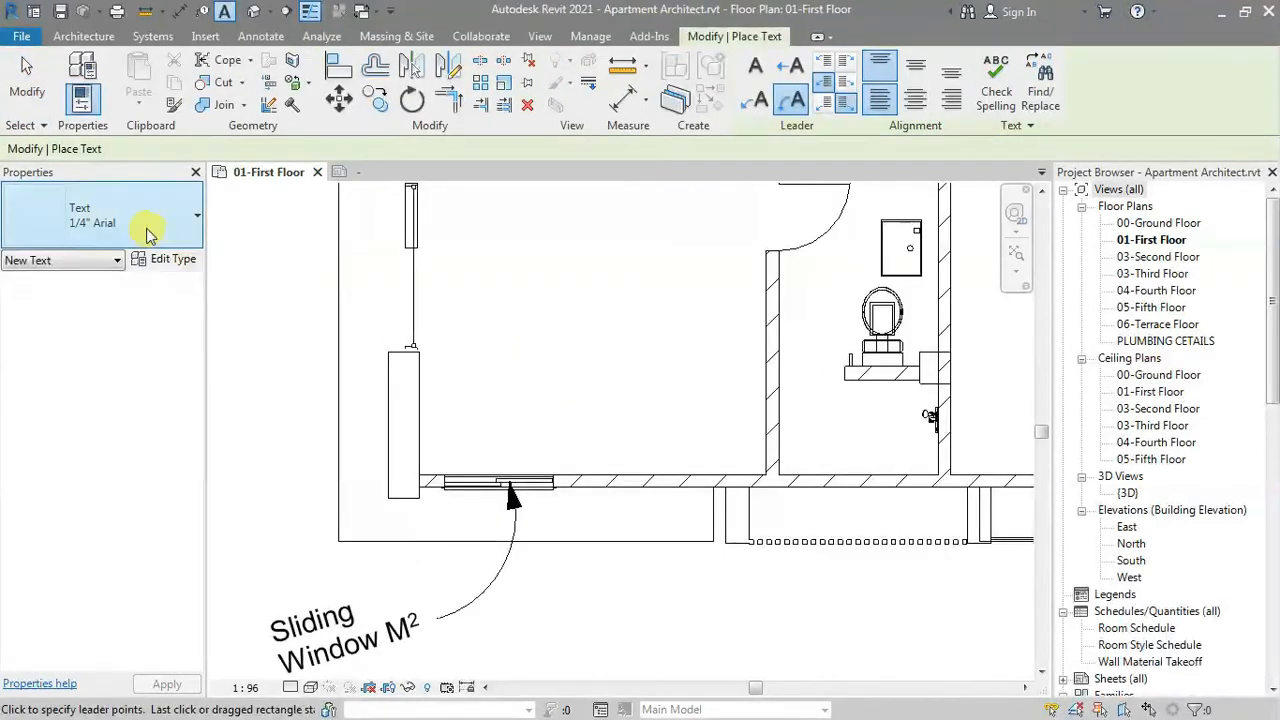
pyautogui.click(100, 215)
pyautogui.click(105, 330)
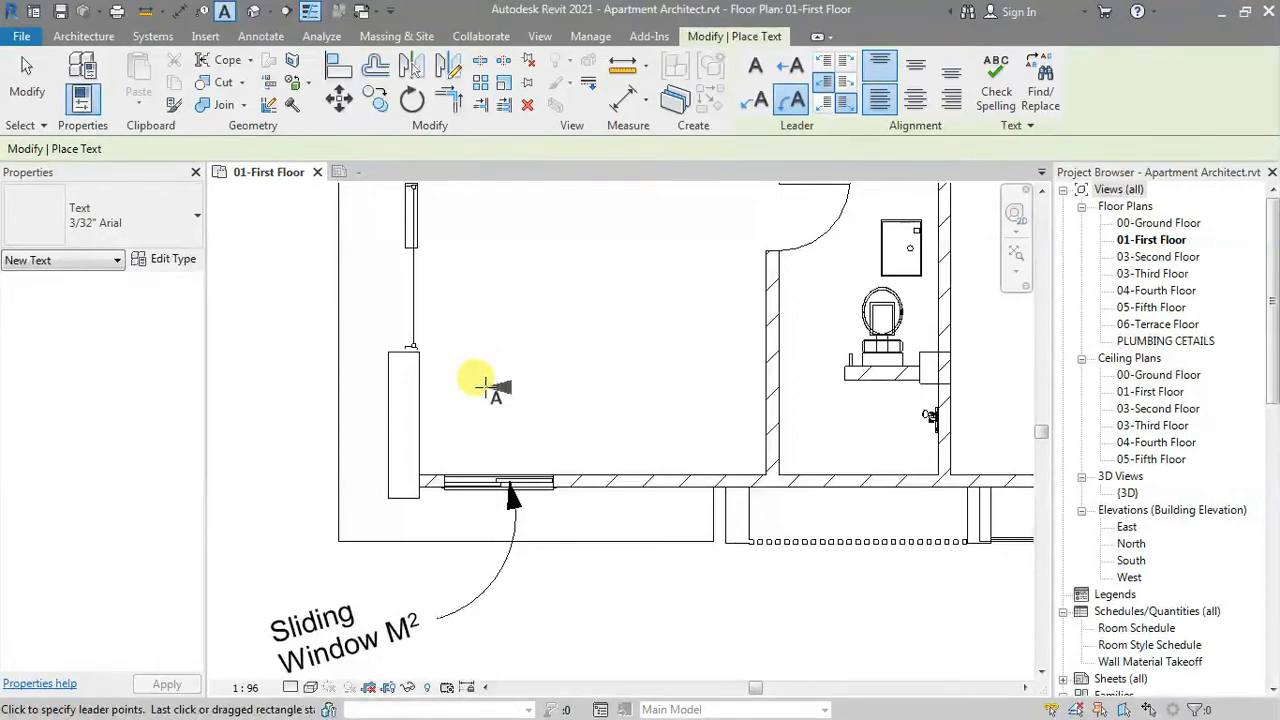
pyautogui.click(755, 66)
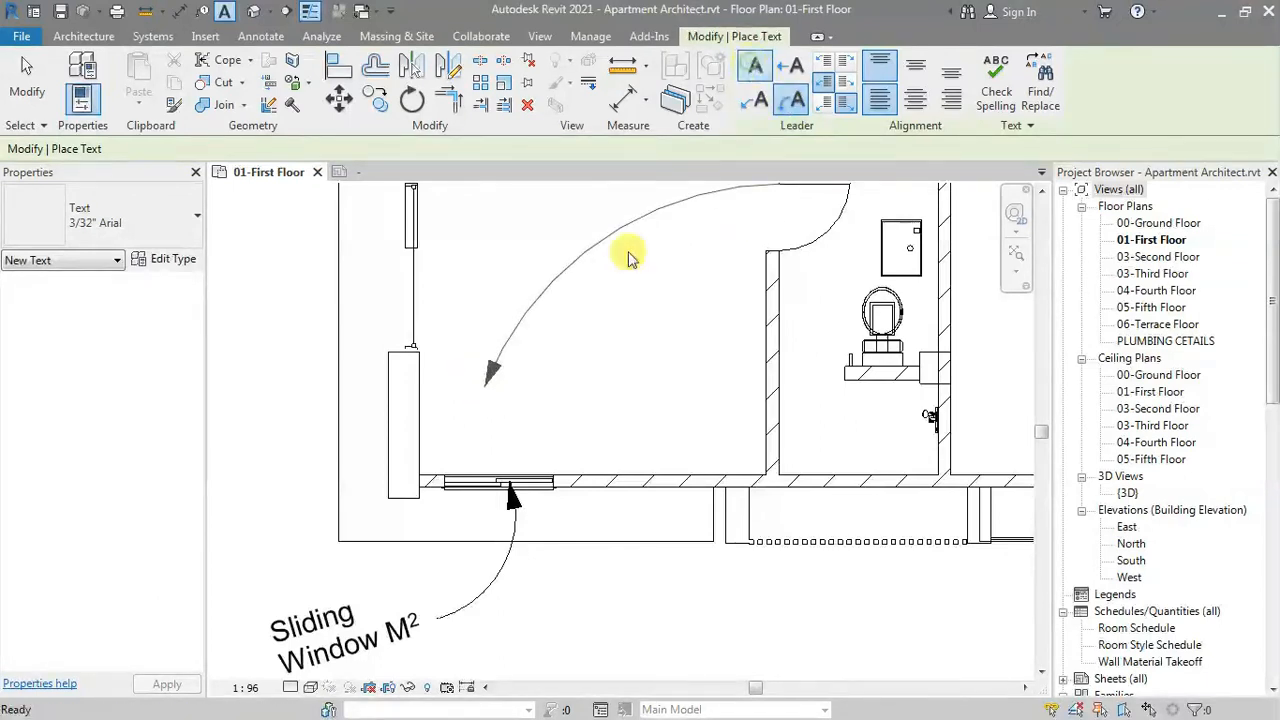
pyautogui.click(457, 366)
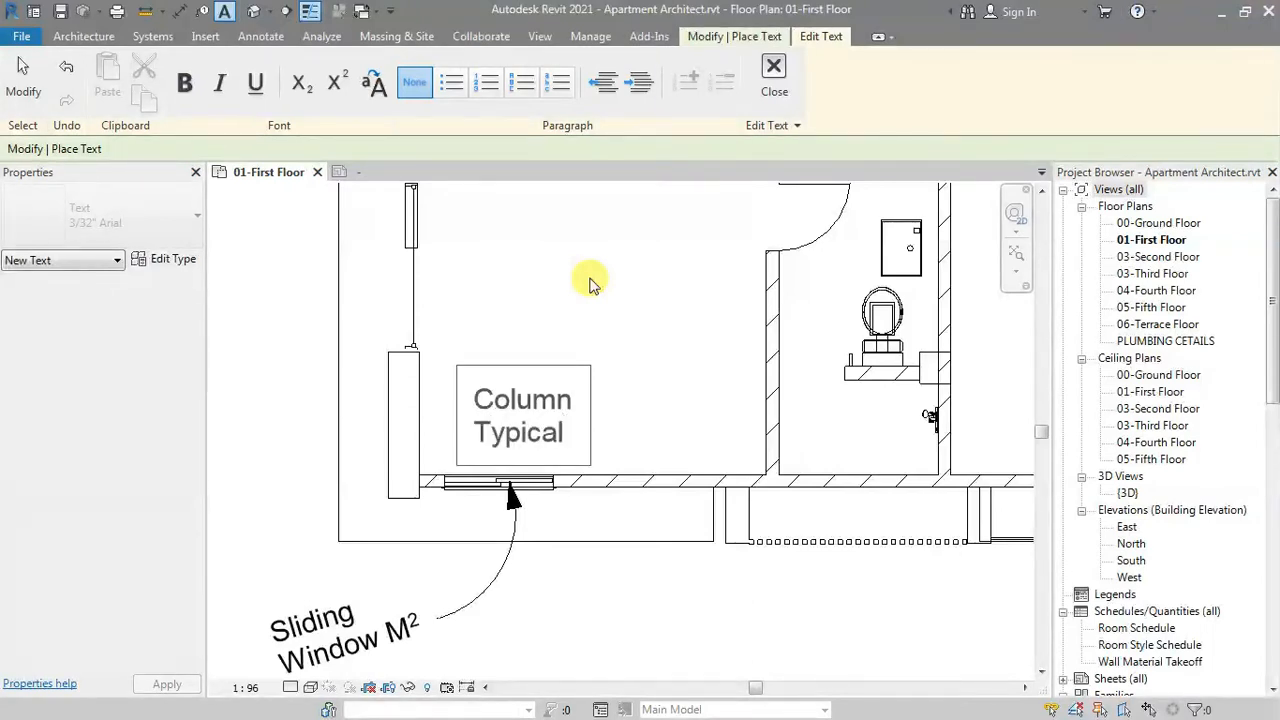
pyautogui.click(775, 78)
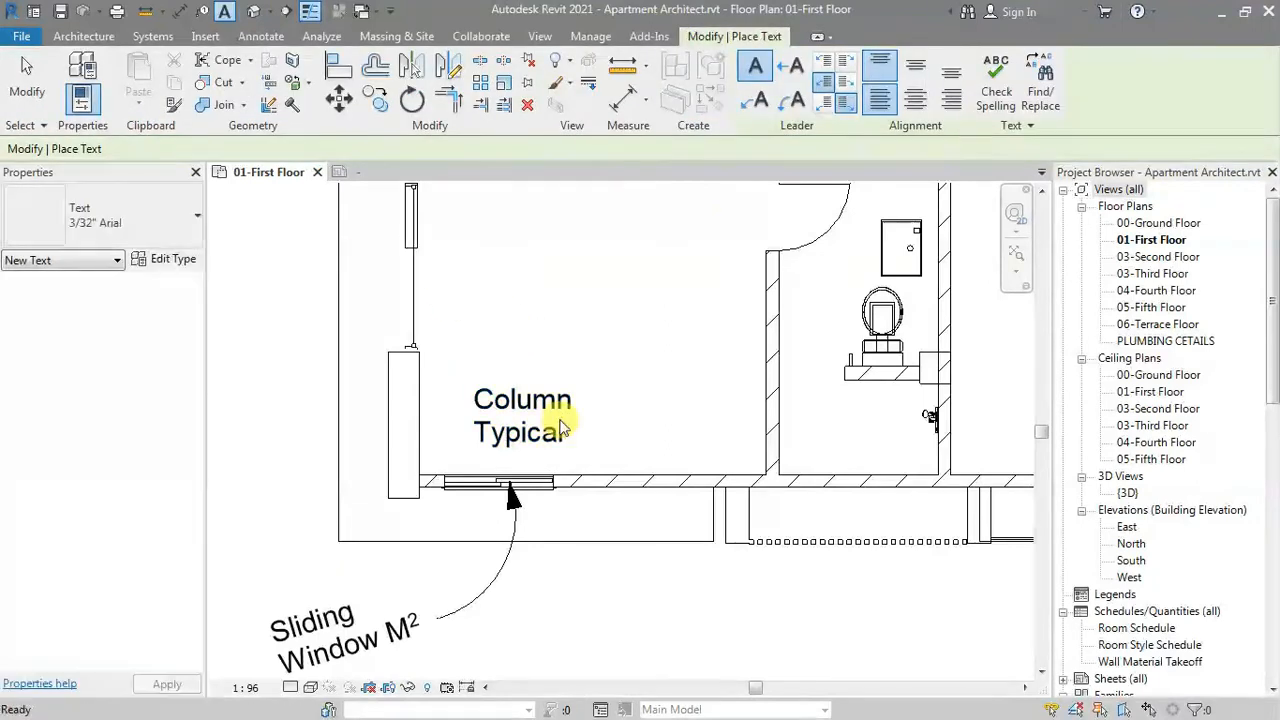
pyautogui.press('Escape')
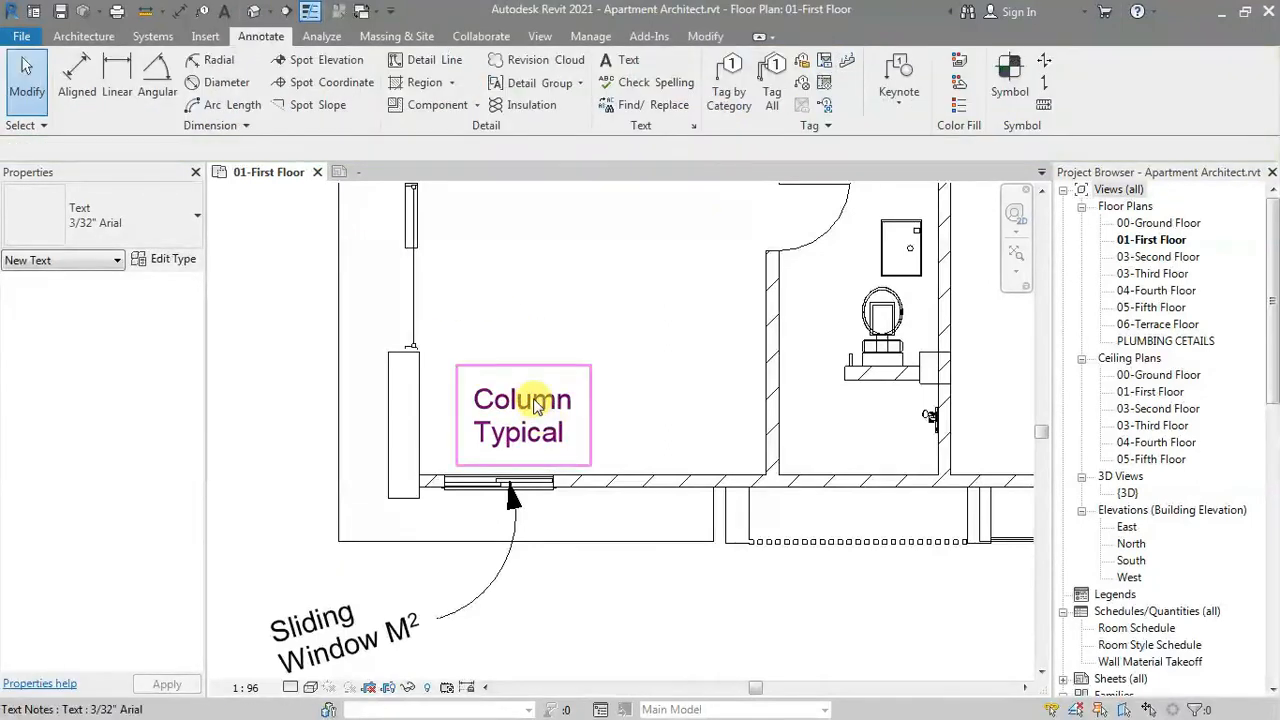
pyautogui.click(476, 376)
pyautogui.moveTo(457, 364); pyautogui.dragTo(521, 321)
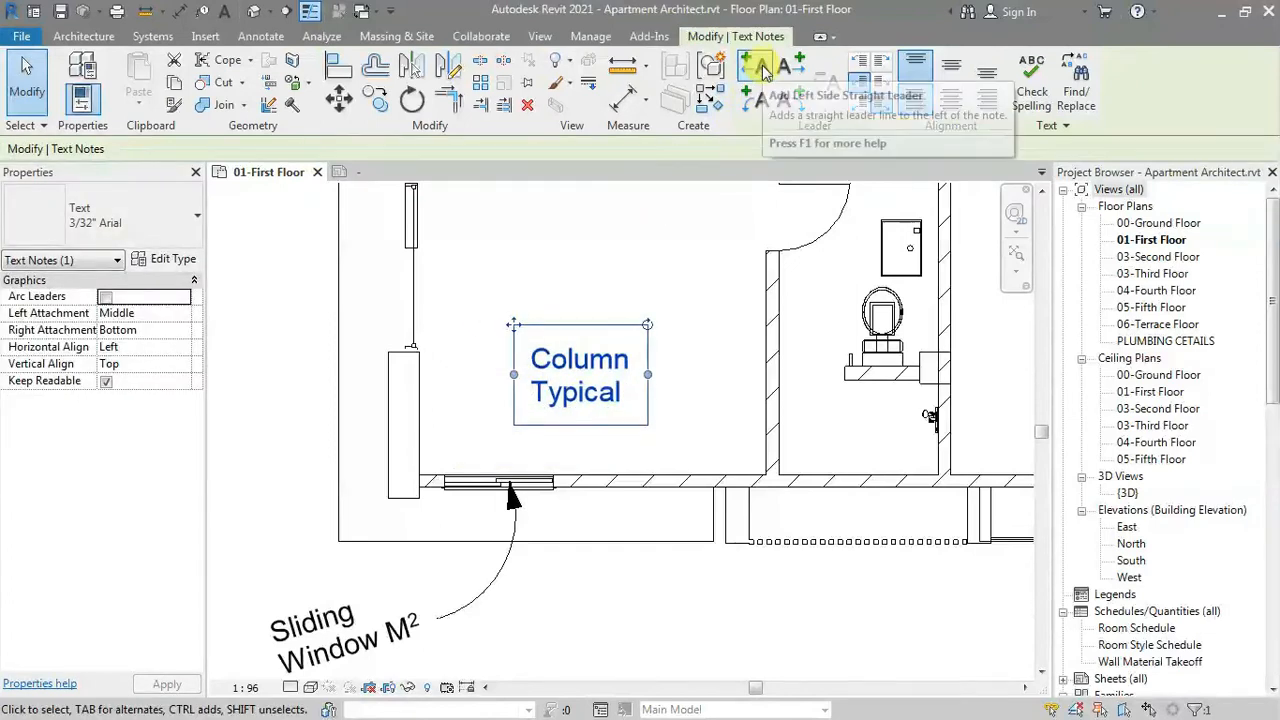
# - Try a straight left leader on the Column Typical note with top and middle attachment, removing the leader each time
pyautogui.click(860, 66)
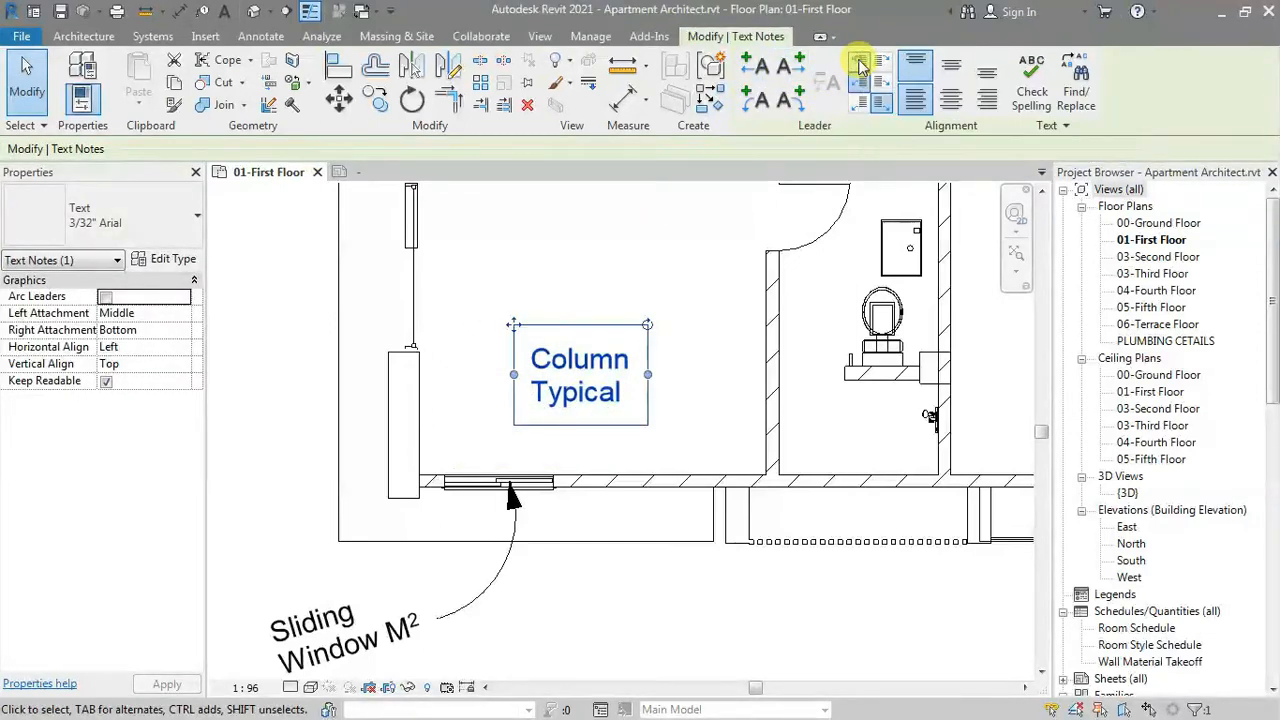
pyautogui.click(757, 66)
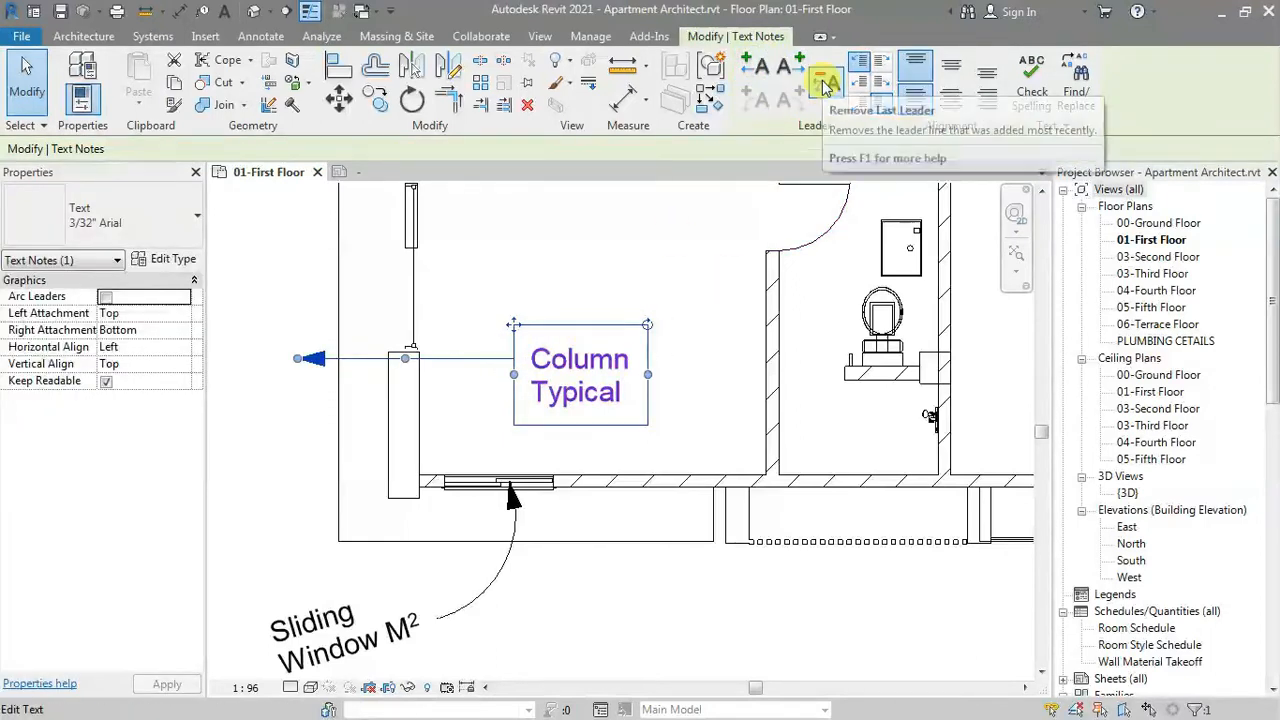
pyautogui.click(826, 84)
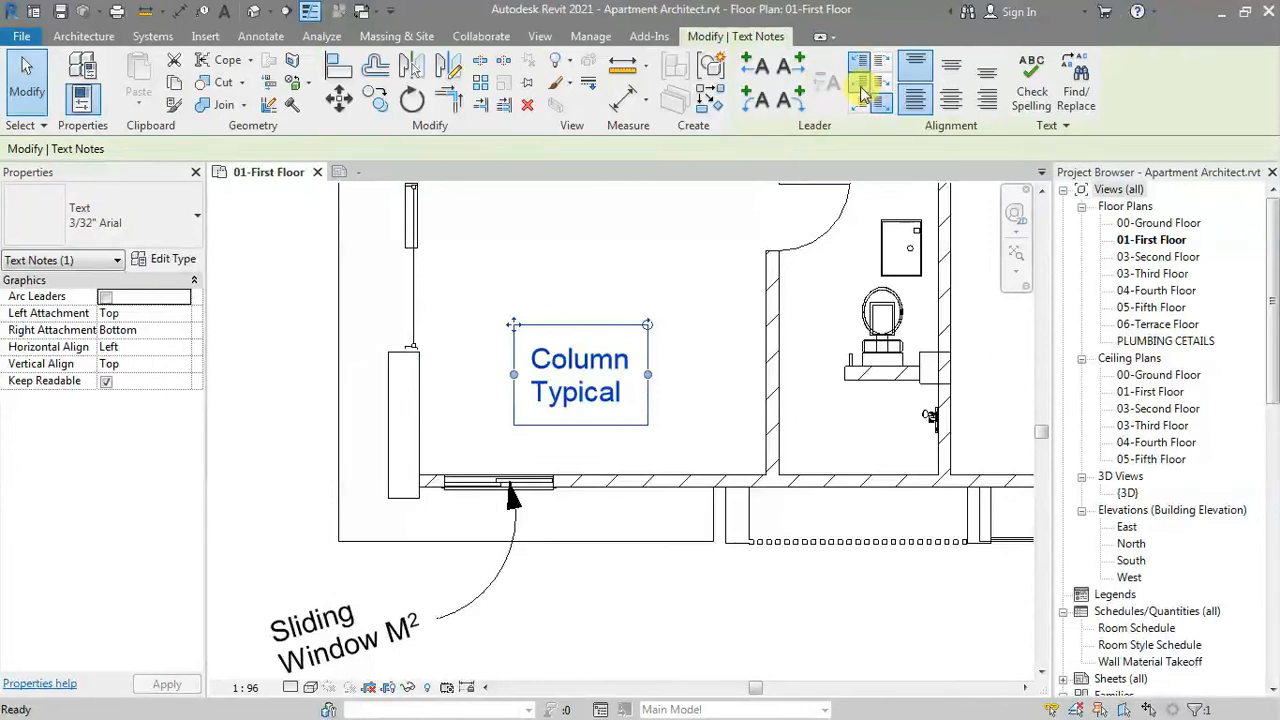
pyautogui.click(859, 84)
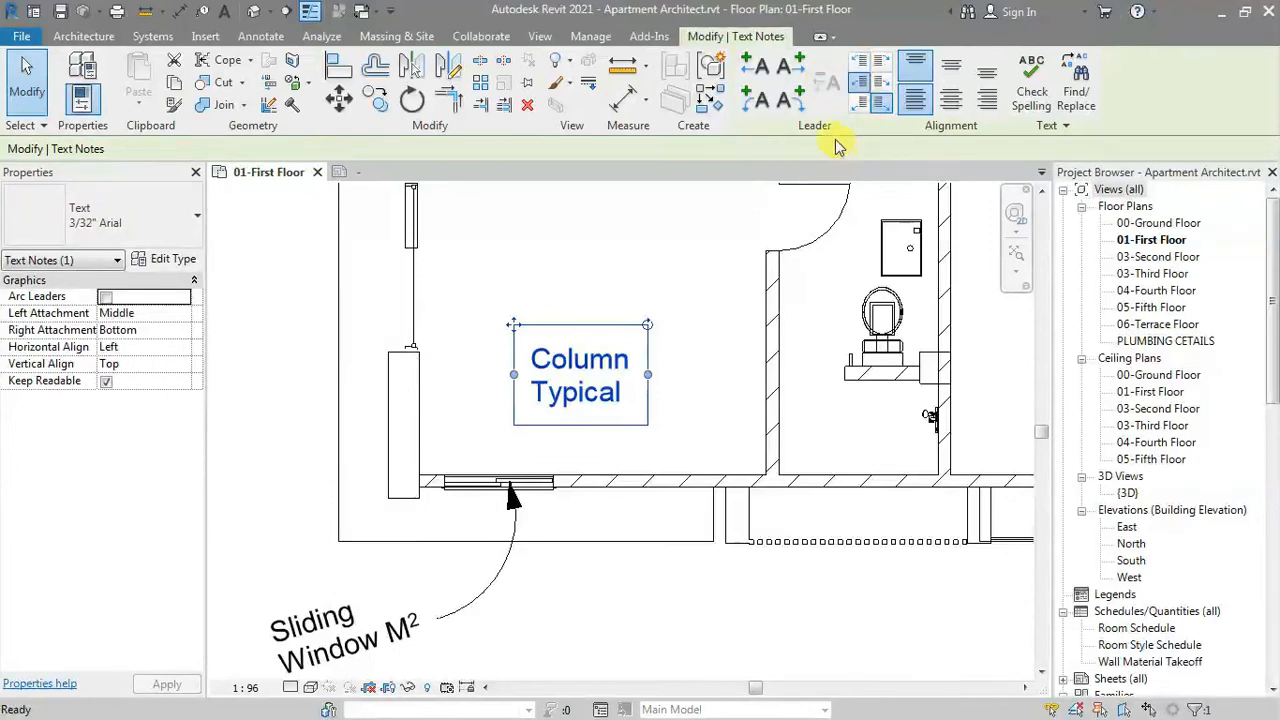
pyautogui.click(757, 72)
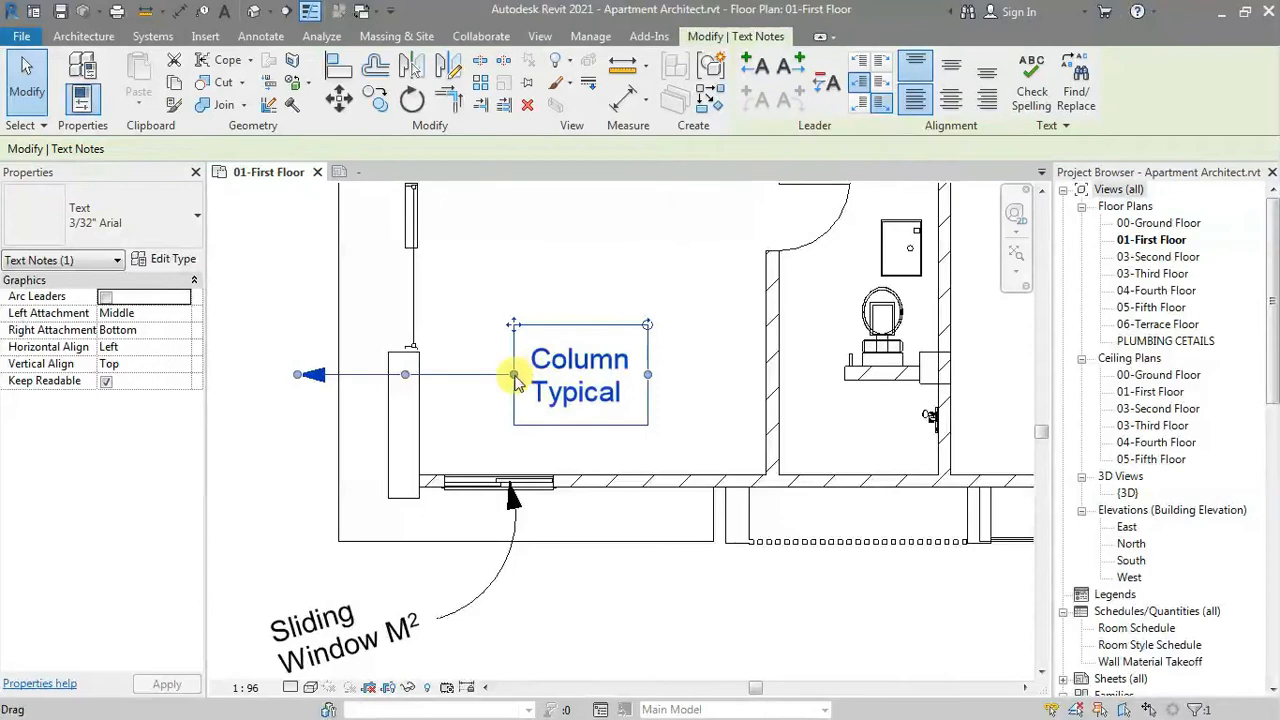
pyautogui.click(826, 87)
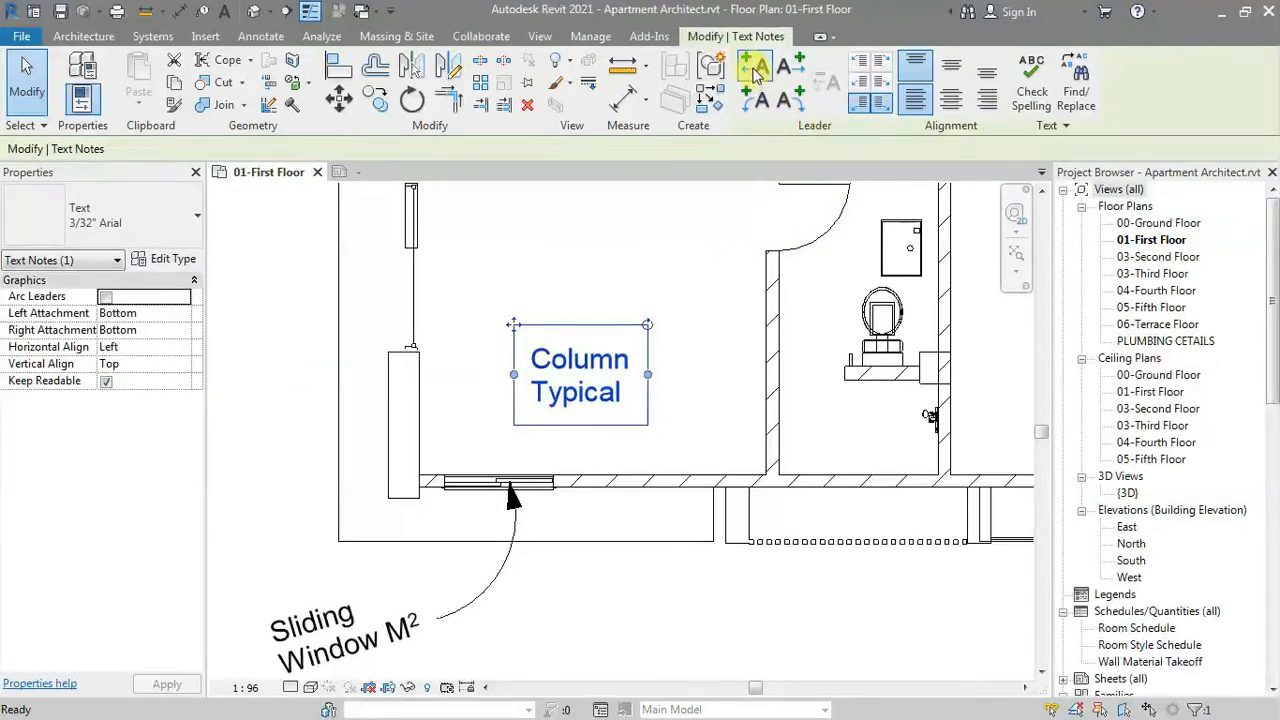
# - Add a curved left leader with bottom attachment to the Column Typical note and put its arrowhead on the column's edge
pyautogui.click(752, 100)
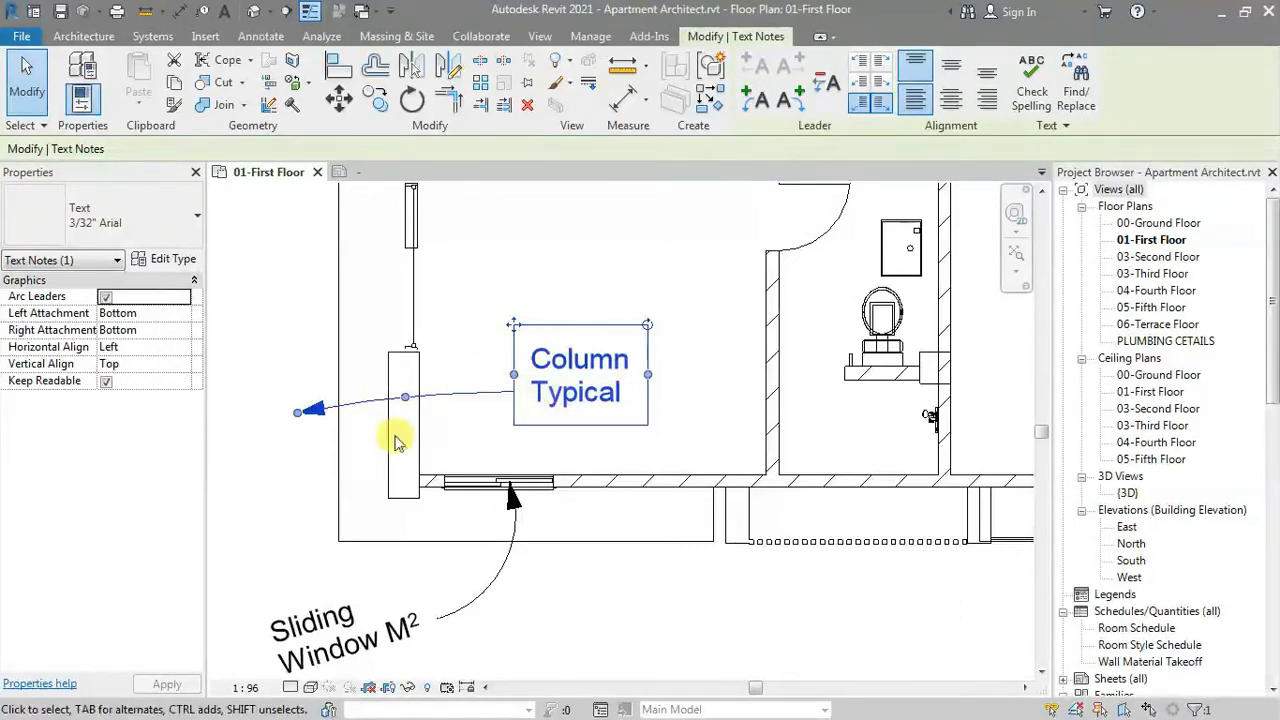
pyautogui.moveTo(297, 413); pyautogui.dragTo(417, 406)
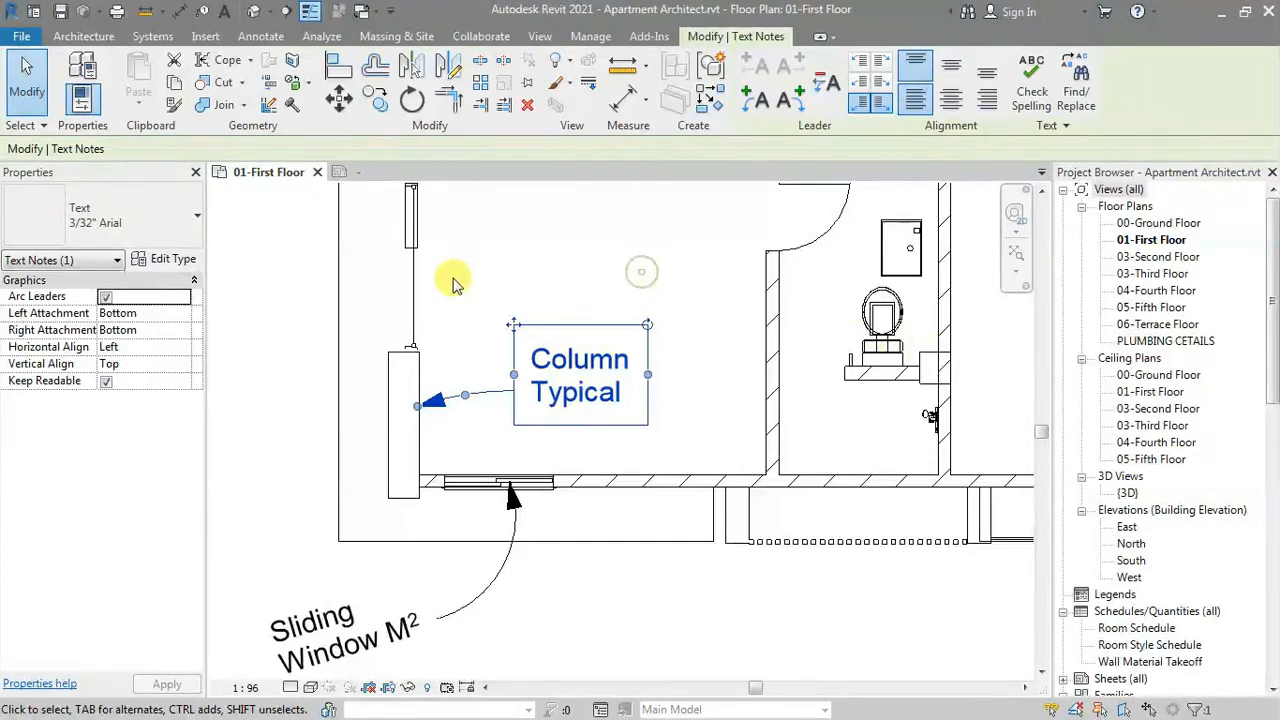
# - Duplicate the note's text type under the name "1.5 mm" and set its text size to 1.5 mm
pyautogui.click(176, 261)
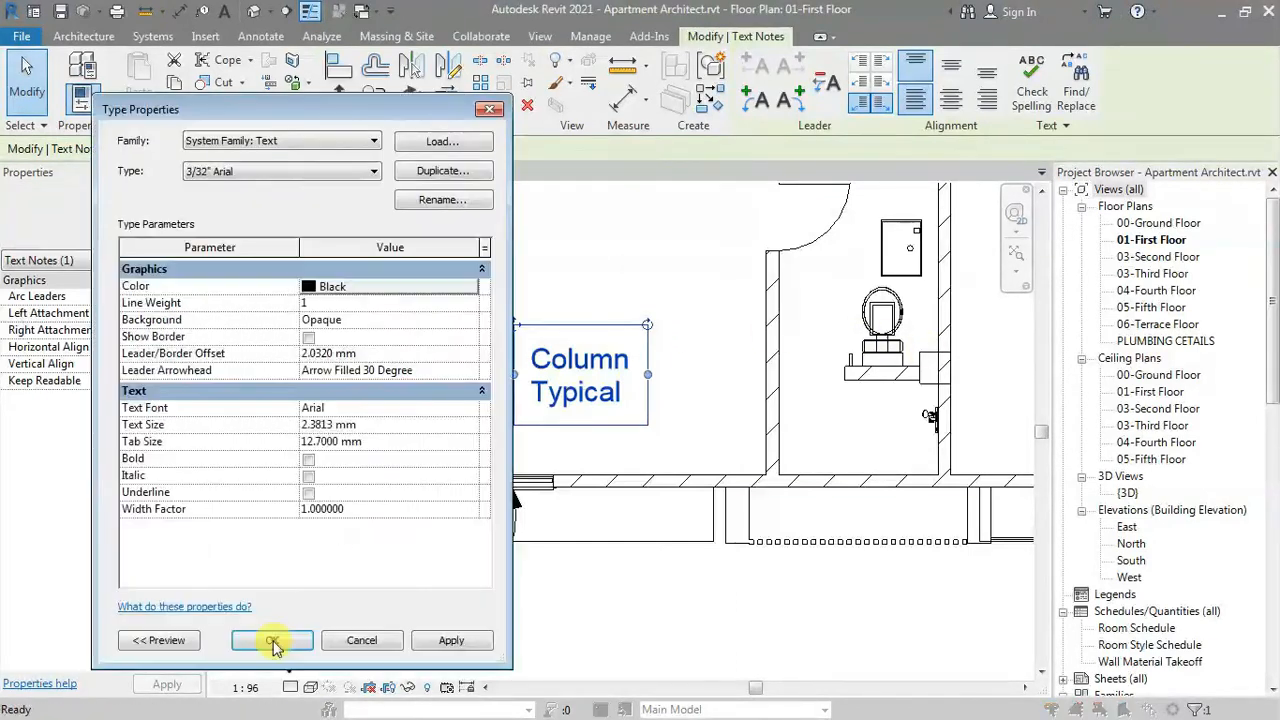
pyautogui.click(442, 171)
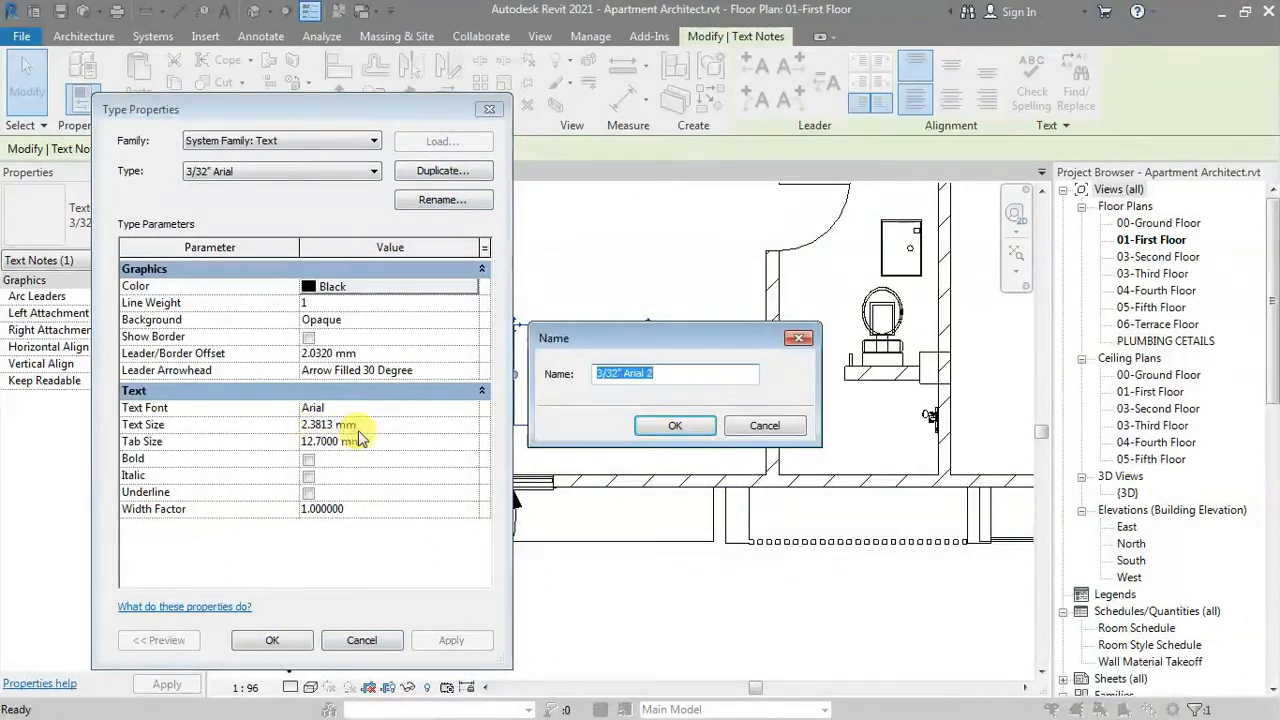
pyautogui.write('1.5')
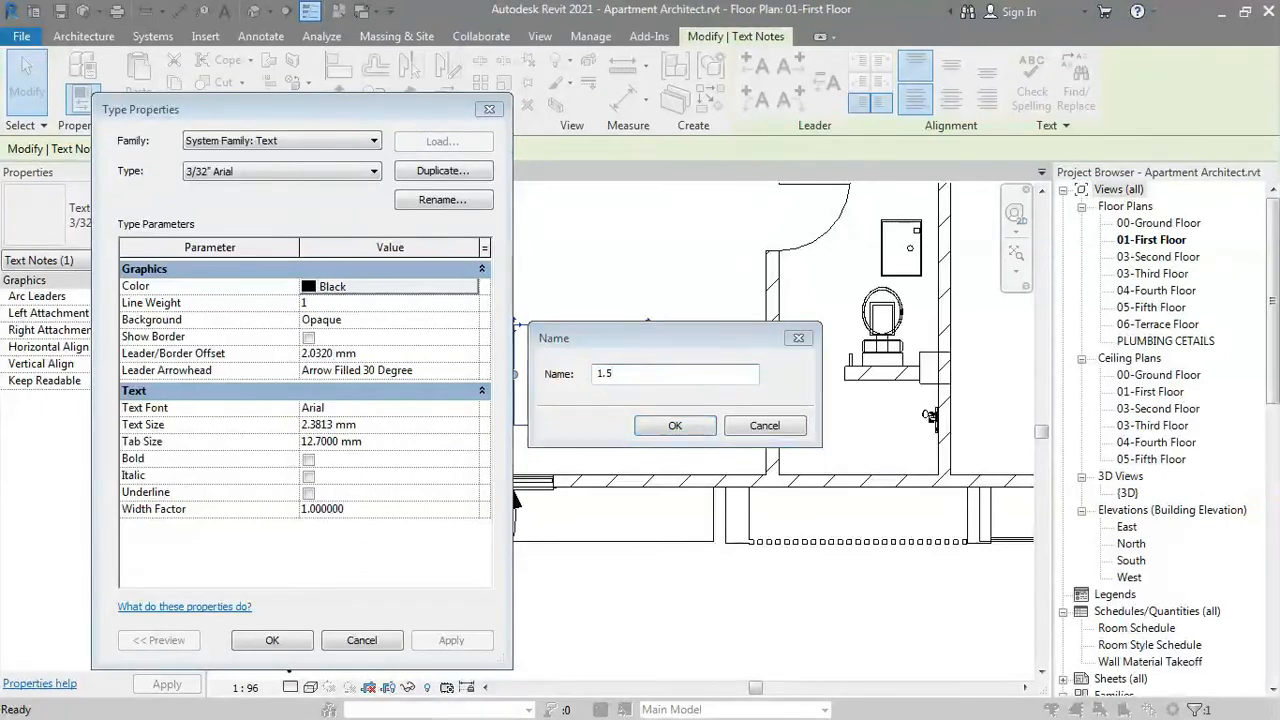
pyautogui.click(740, 376)
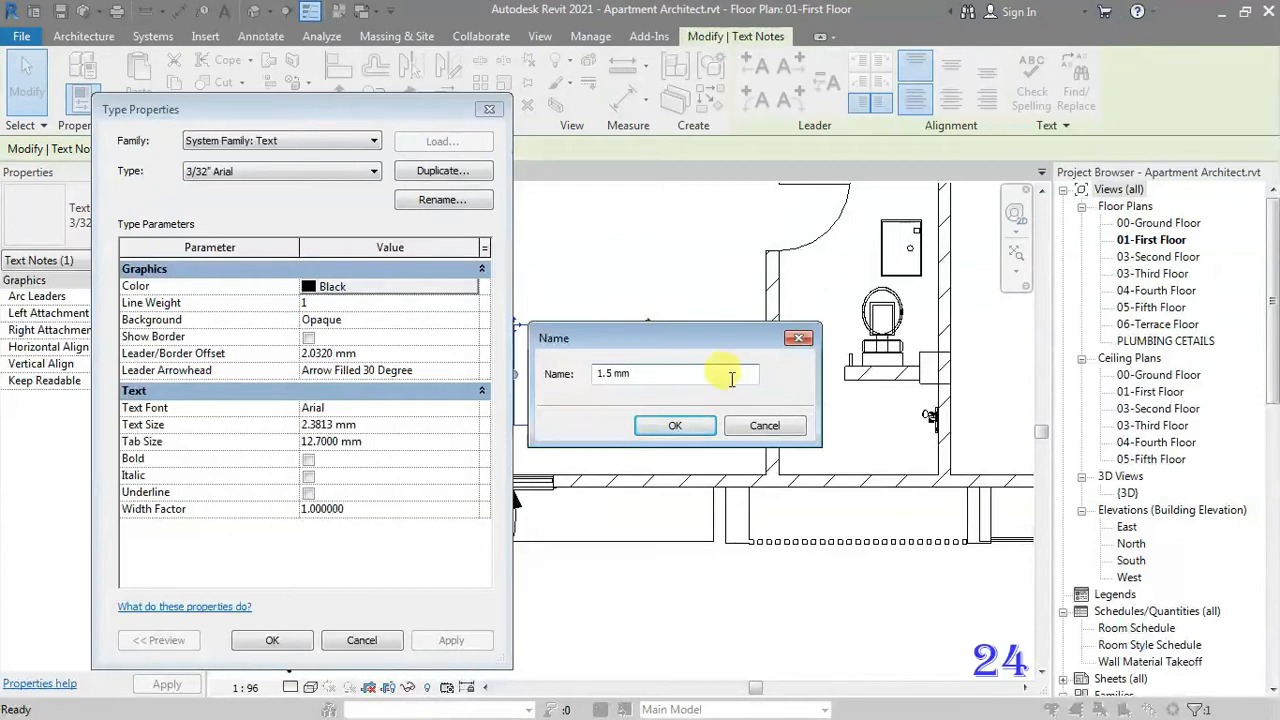
pyautogui.click(675, 425)
pyautogui.click(380, 425)
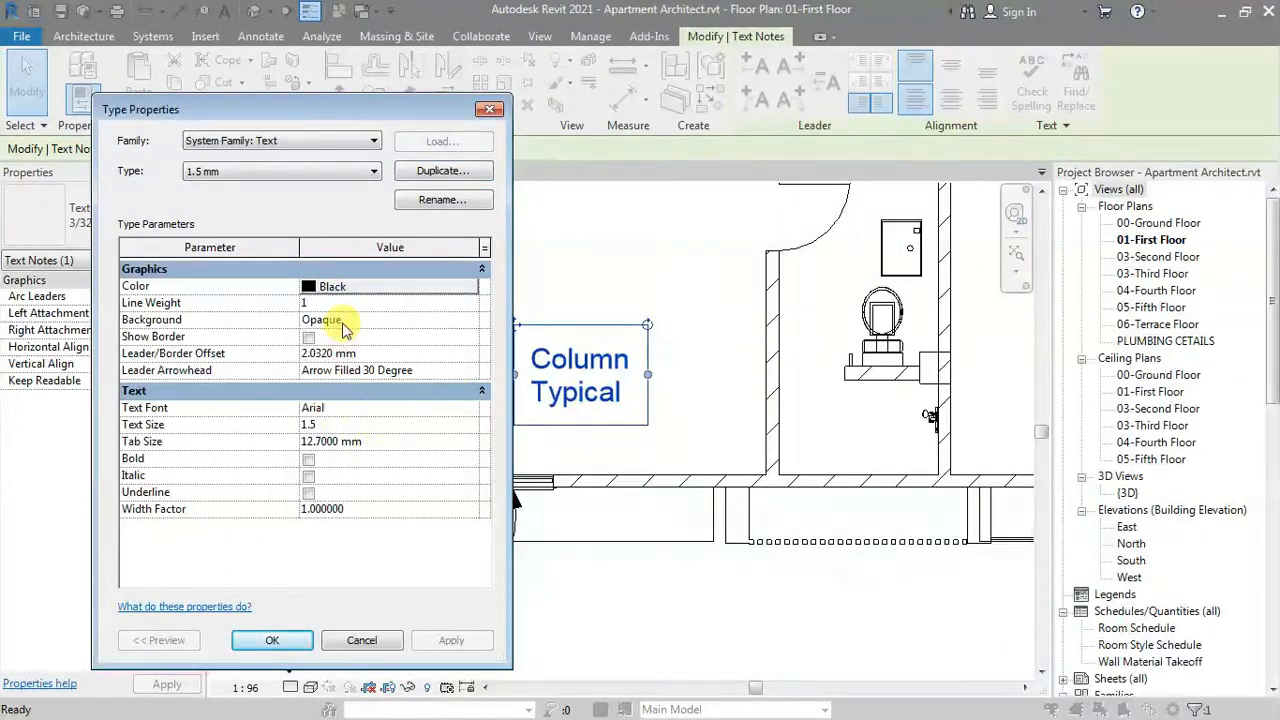
# - Set the 1.5 mm text type's color to magenta and apply the type to the Column Typical note
pyautogui.click(358, 294)
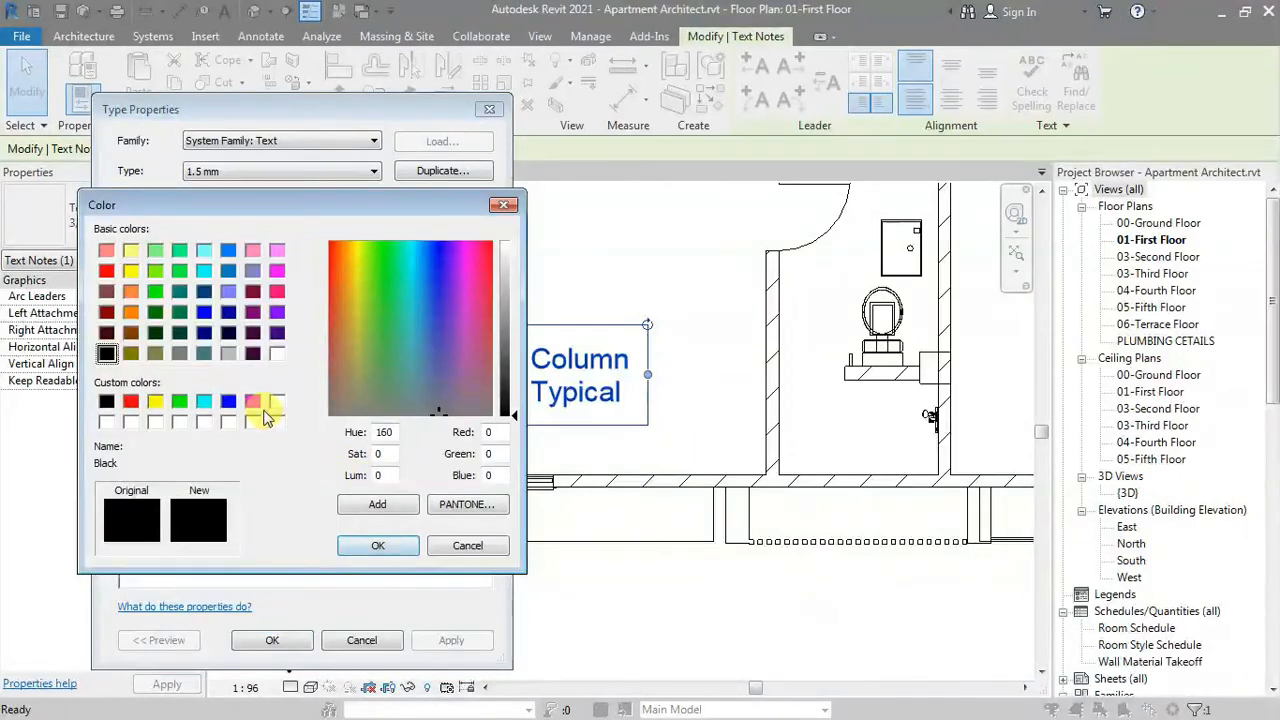
pyautogui.click(253, 402)
pyautogui.click(372, 546)
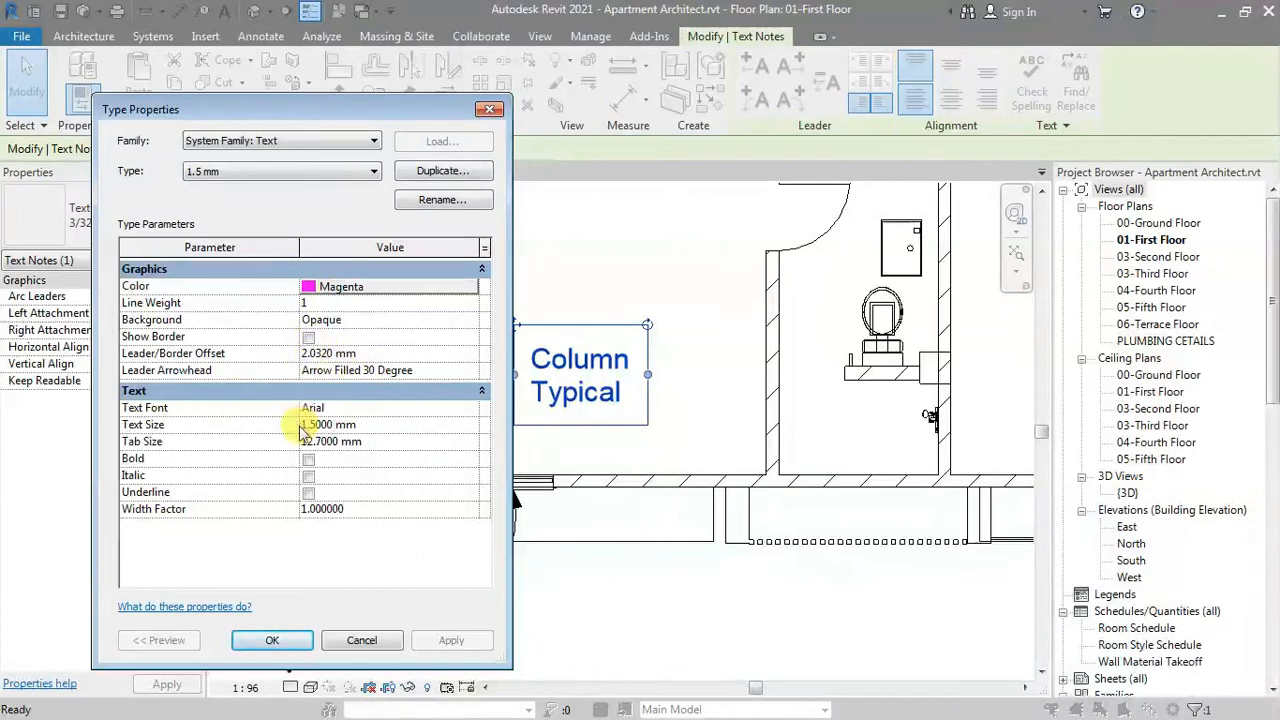
pyautogui.click(354, 510)
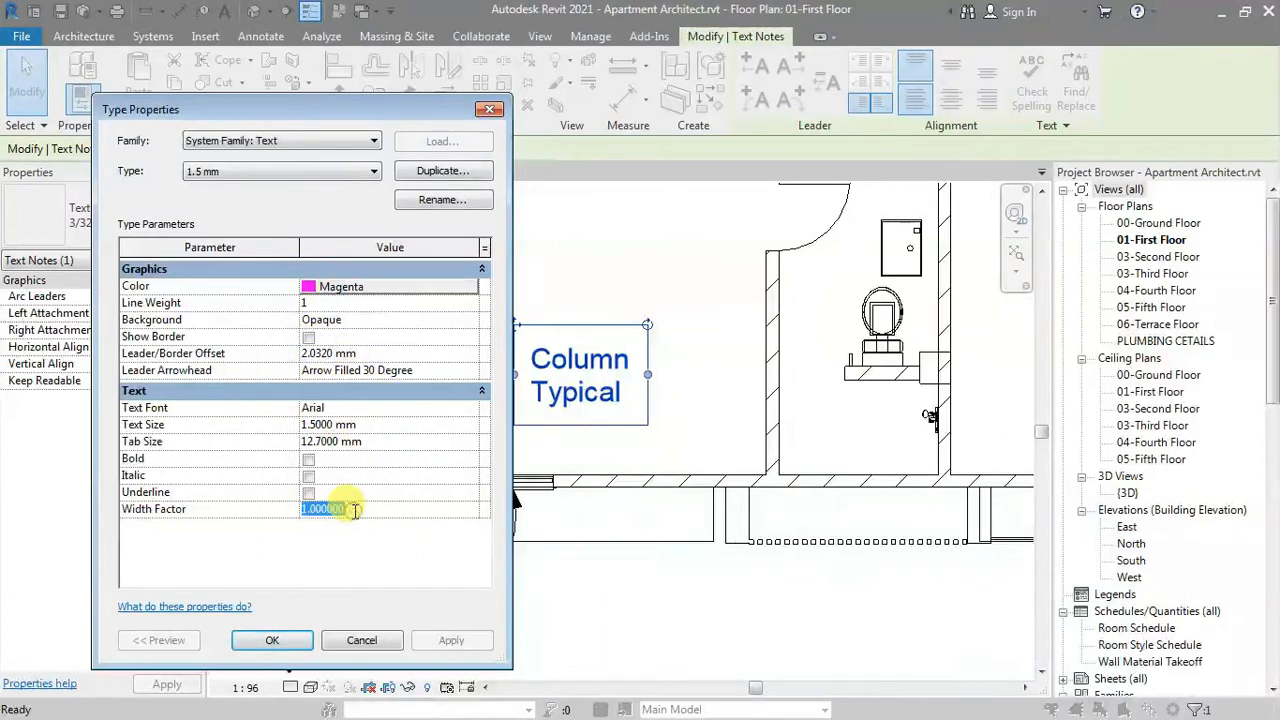
pyautogui.click(275, 642)
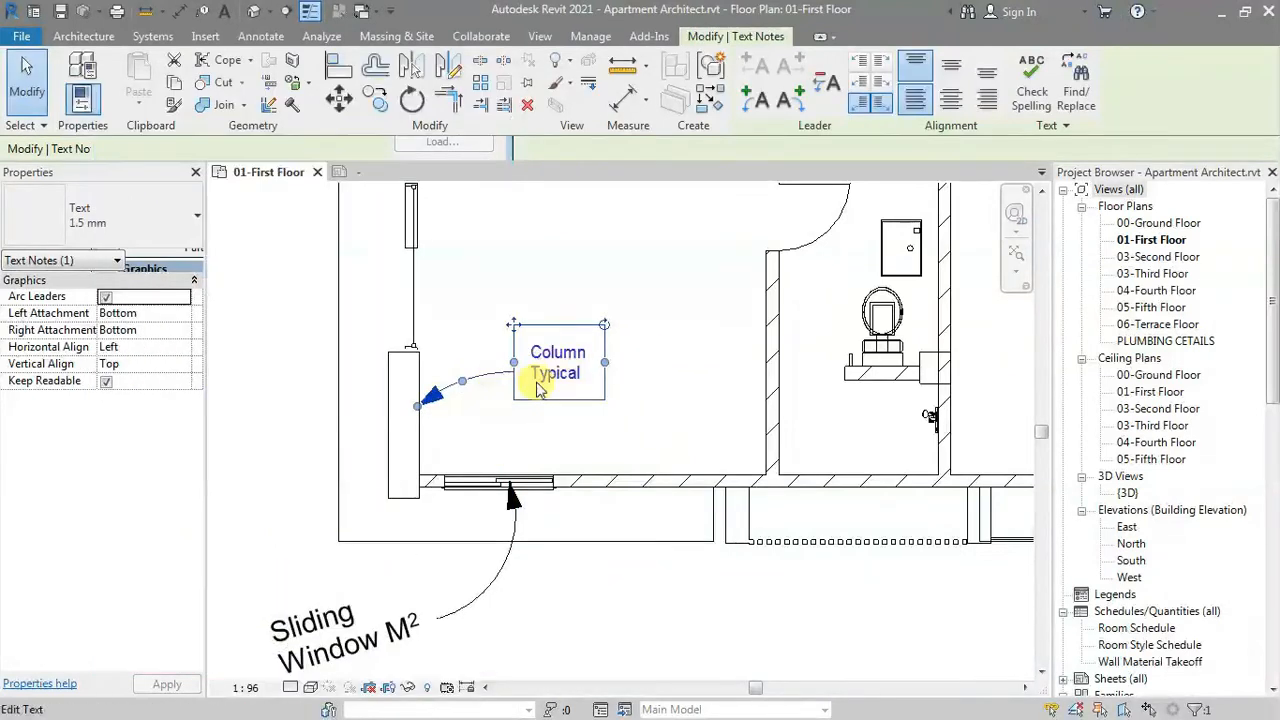
# - Move the Column Typical note slightly down and right, keeping its arrowhead on the column, and deselect it
pyautogui.scroll(2, 558, 378)
pyautogui.moveTo(484, 291); pyautogui.dragTo(505, 326)
pyautogui.scroll(-2, 631, 326)
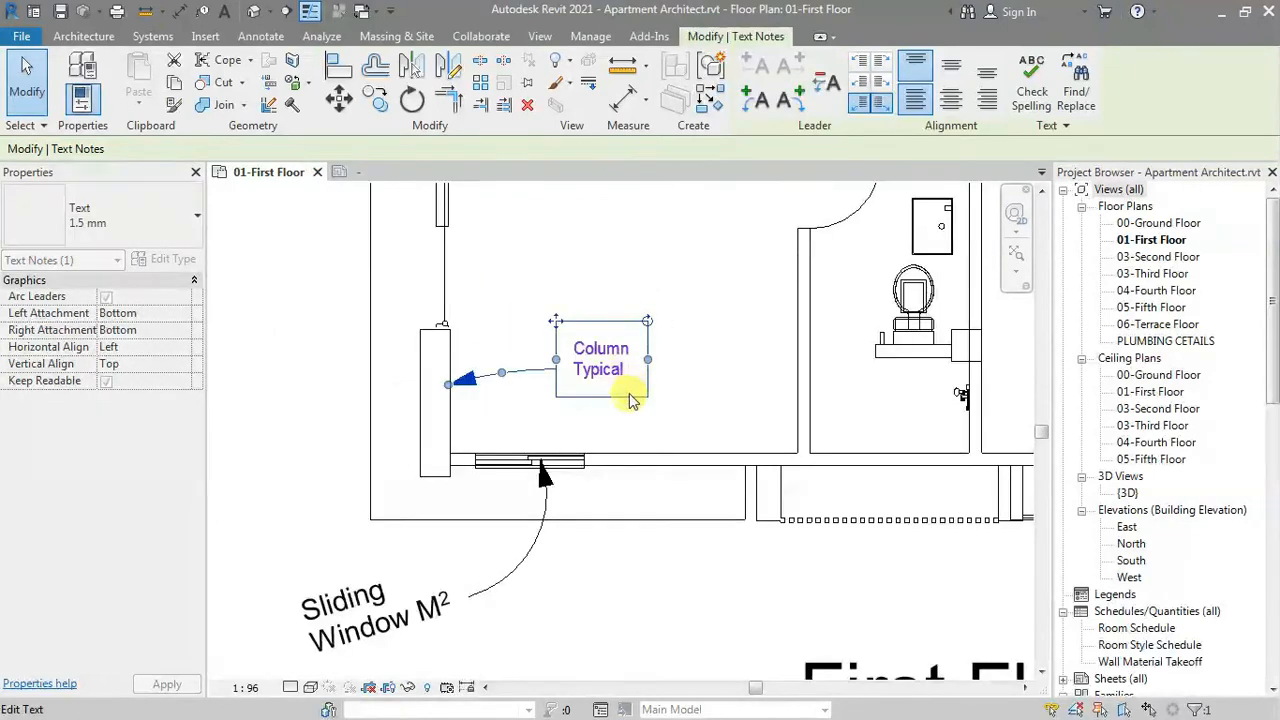
pyautogui.scroll(-1, 624, 420)
pyautogui.click(689, 518)
# - Place a text note of type 1.5 mm without leader reading "window" in the room, near the window in its left wall
pyautogui.scroll(-1, 690, 560)
pyautogui.moveTo(690, 604); pyautogui.dragTo(653, 591, button='middle')
pyautogui.scroll(1, 591, 460)
pyautogui.moveTo(590, 421); pyautogui.dragTo(591, 484, button='middle')
pyautogui.press('t')
pyautogui.press('x')
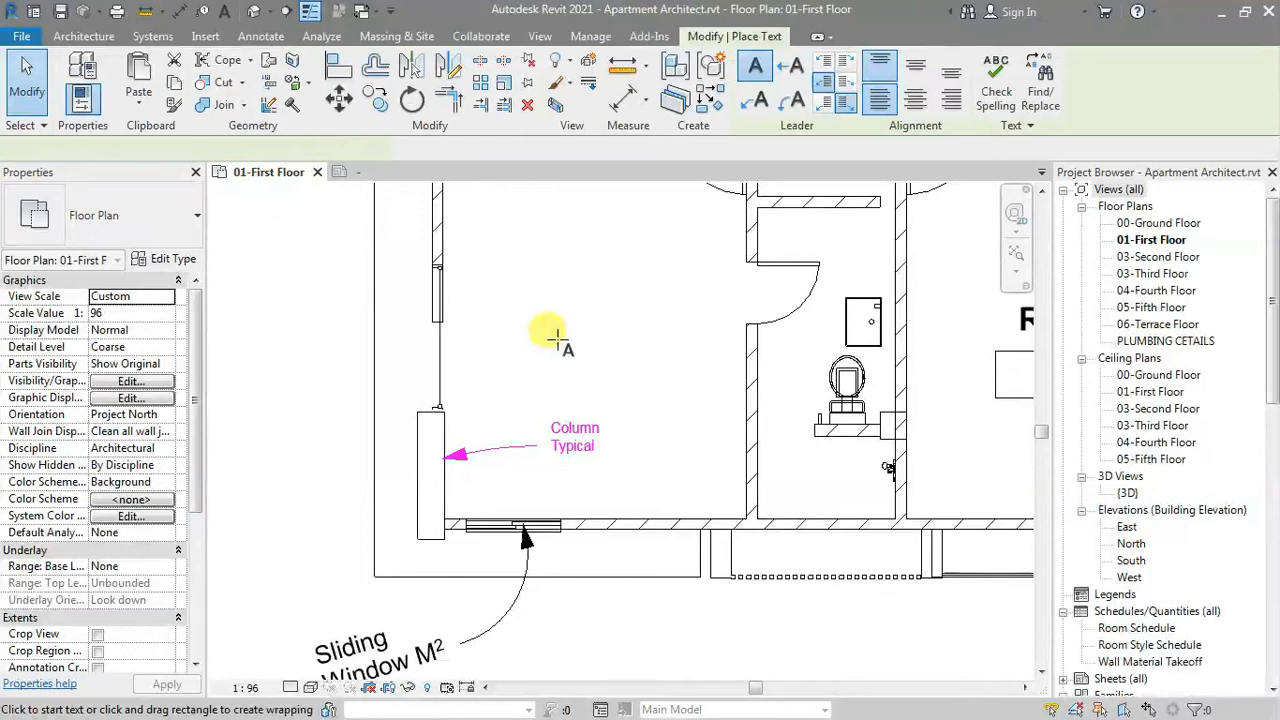
pyautogui.click(160, 243)
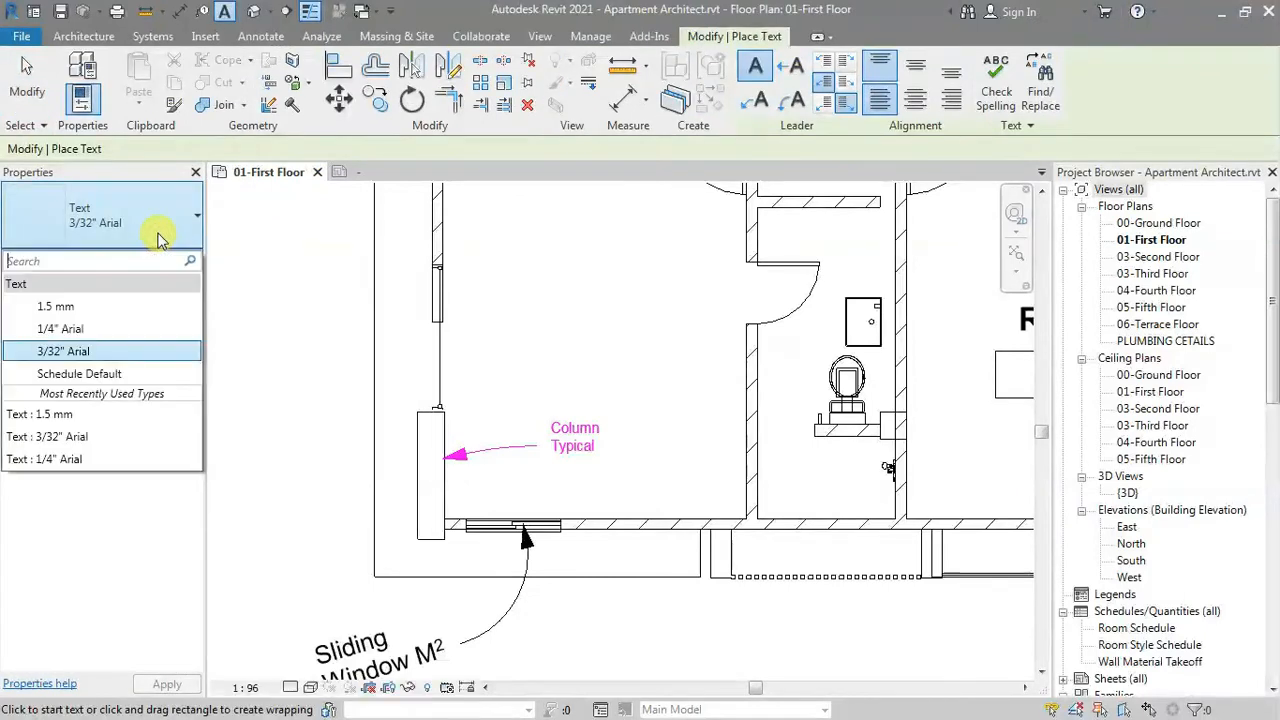
pyautogui.click(97, 306)
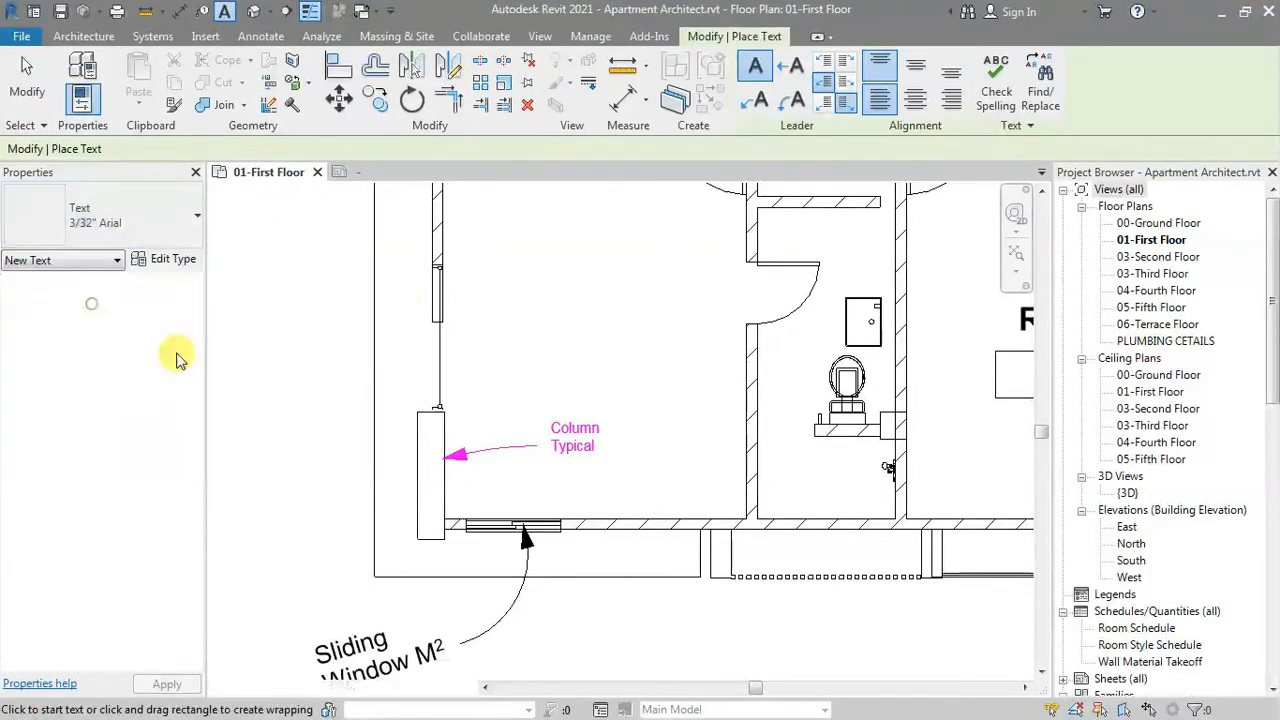
pyautogui.click(500, 262)
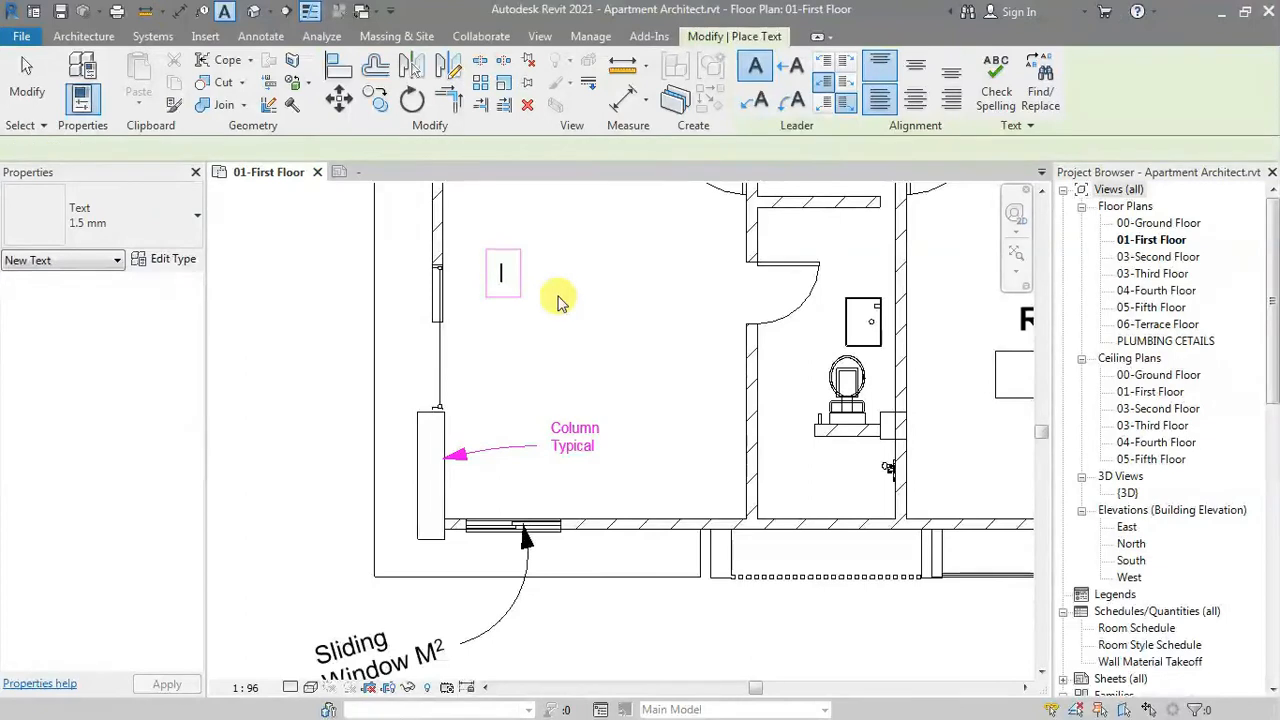
pyautogui.write('window')
pyautogui.click(573, 376)
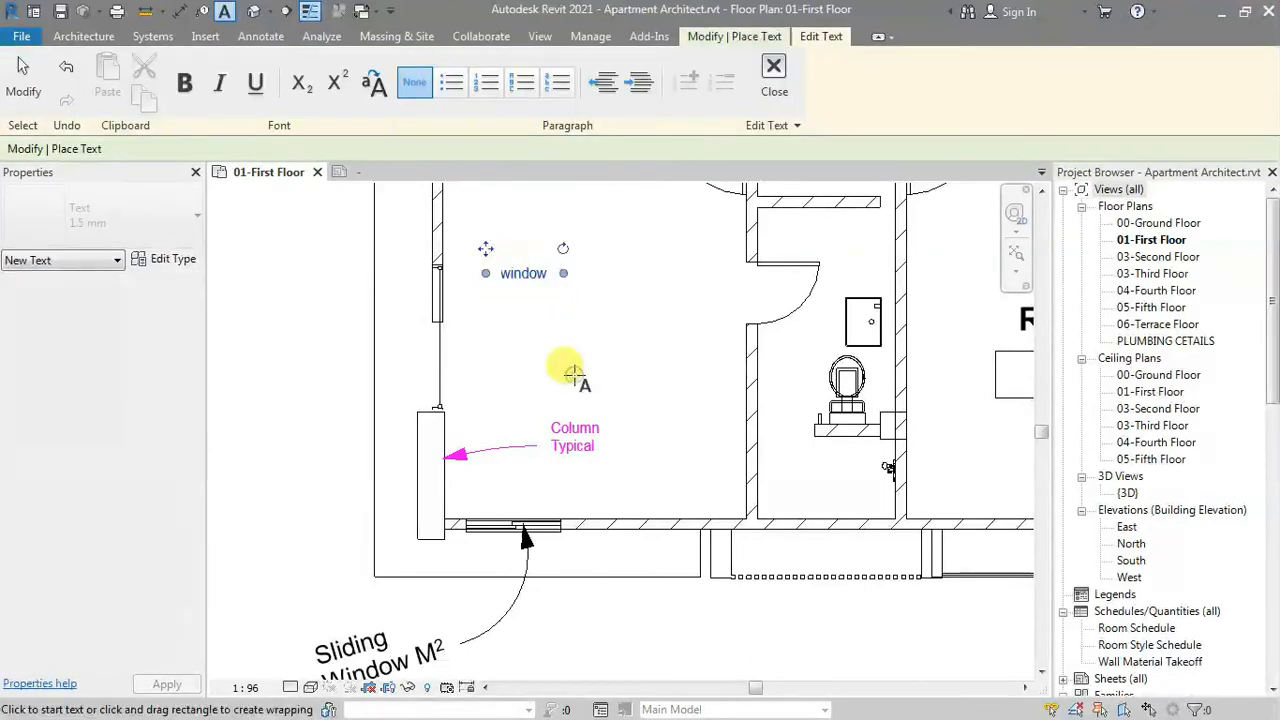
pyautogui.press('Escape')
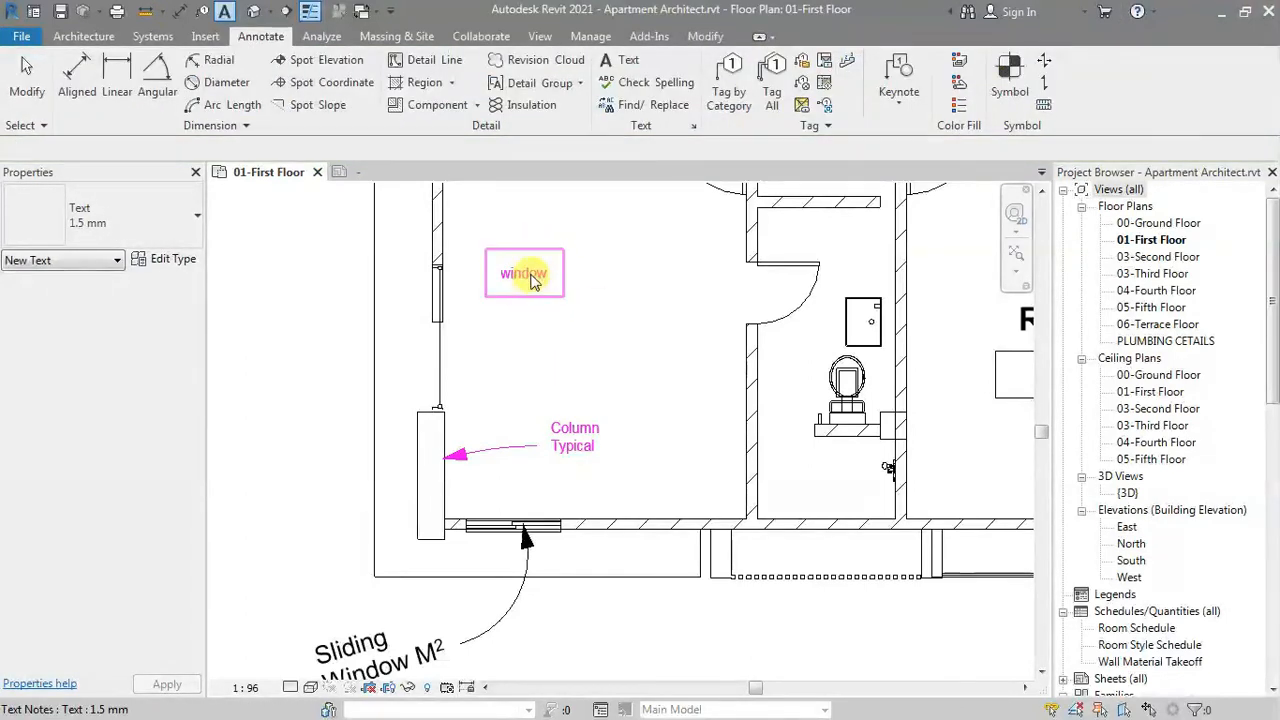
# - Add a straight left leader to the "window" note and move its arrowhead to the window in the left wall
pyautogui.scroll(2, 531, 275)
pyautogui.click(529, 275)
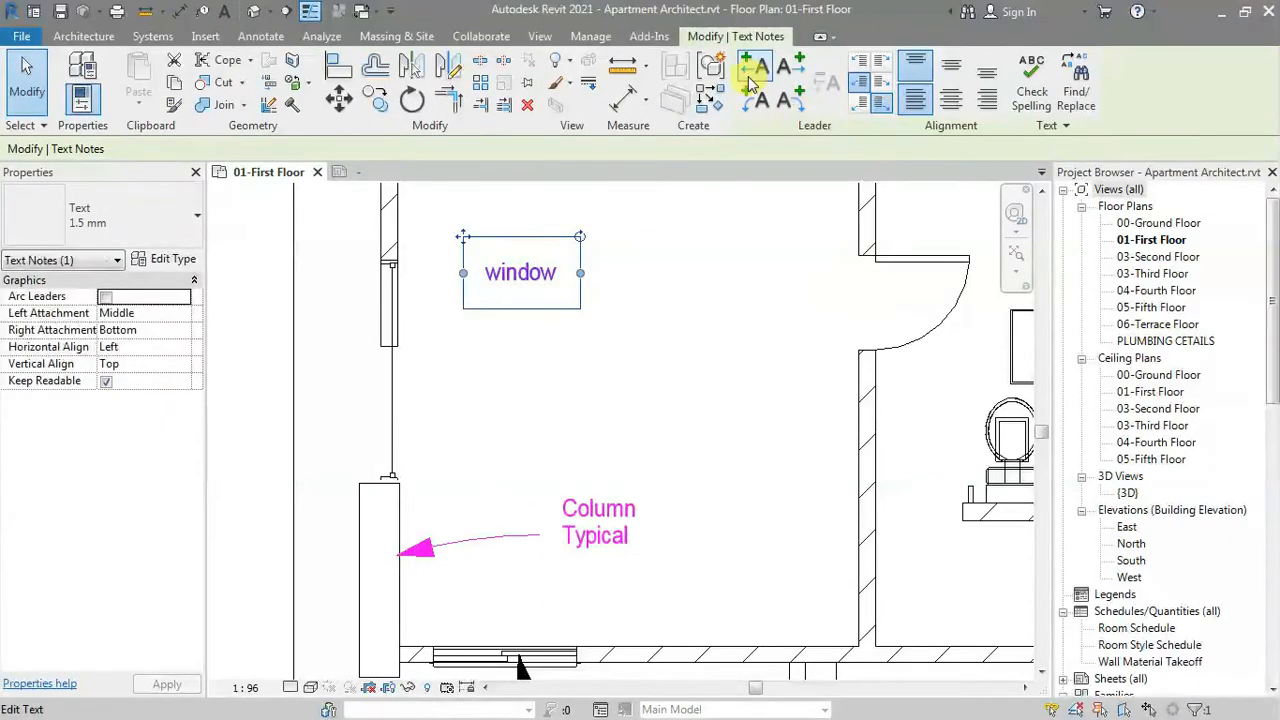
pyautogui.click(750, 85)
pyautogui.scroll(-2, 330, 272)
pyautogui.moveTo(286, 280); pyautogui.dragTo(400, 279)
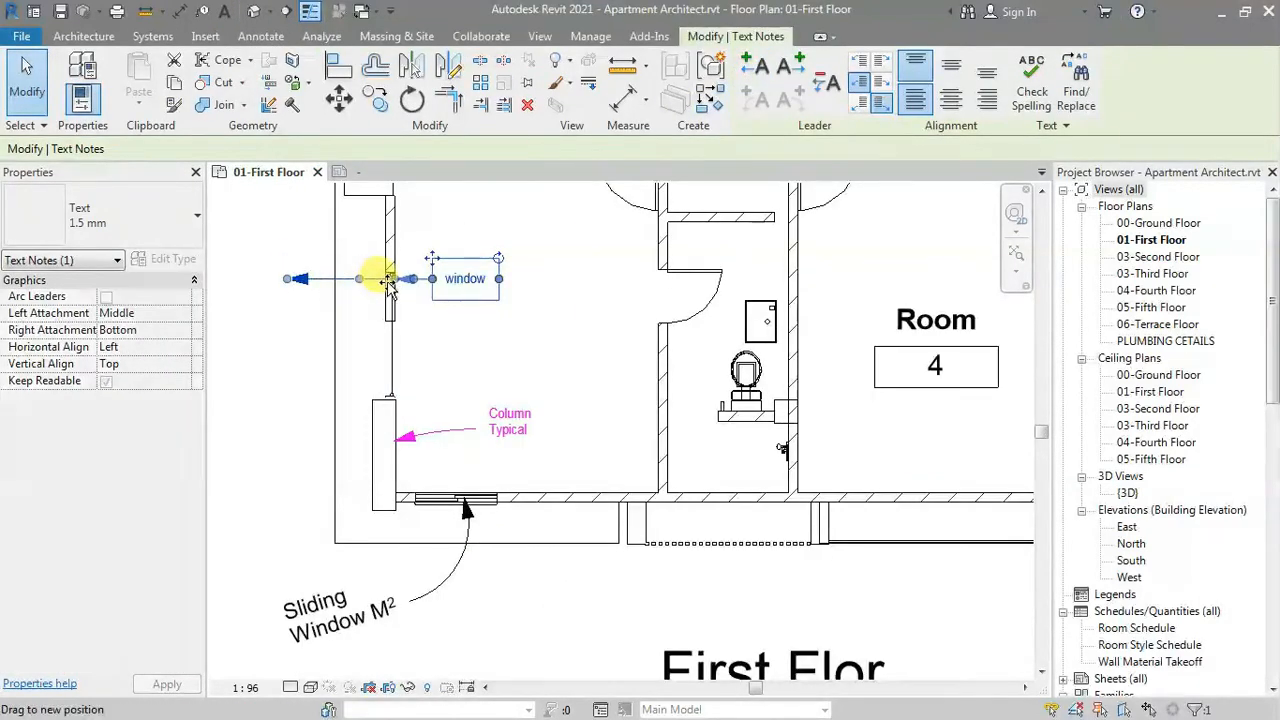
# - Spell-check the "First Flor" title note, adding Flor to the custom dictionary, and continue the check through the rest of the view
pyautogui.click(545, 357)
pyautogui.moveTo(535, 326); pyautogui.dragTo(540, 325, button='middle')
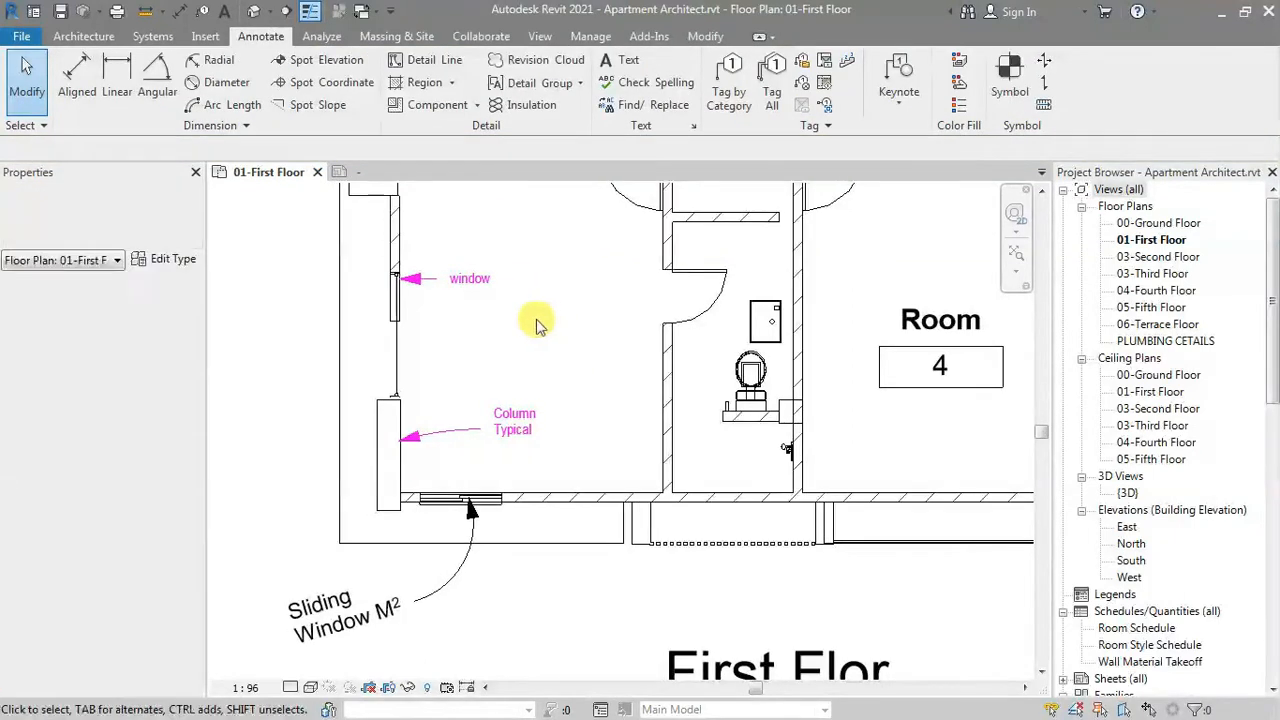
pyautogui.scroll(1, 540, 325)
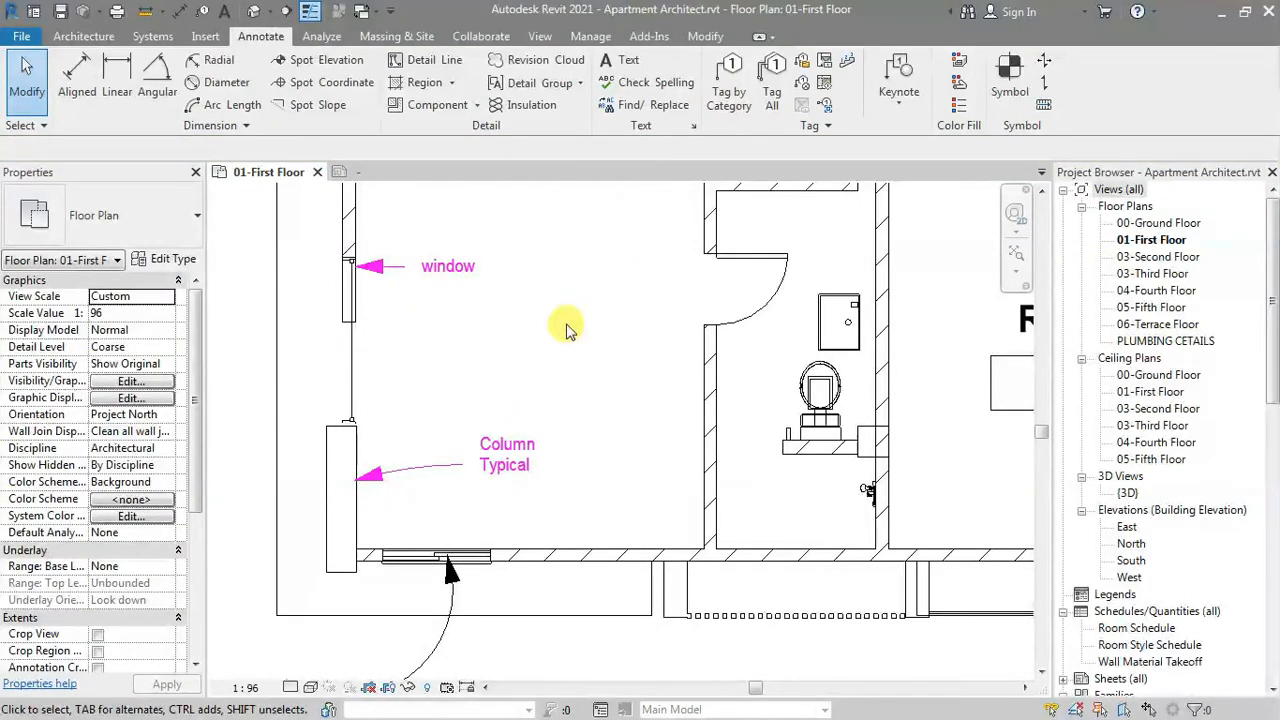
pyautogui.scroll(-3, 570, 327)
pyautogui.scroll(2, 697, 510)
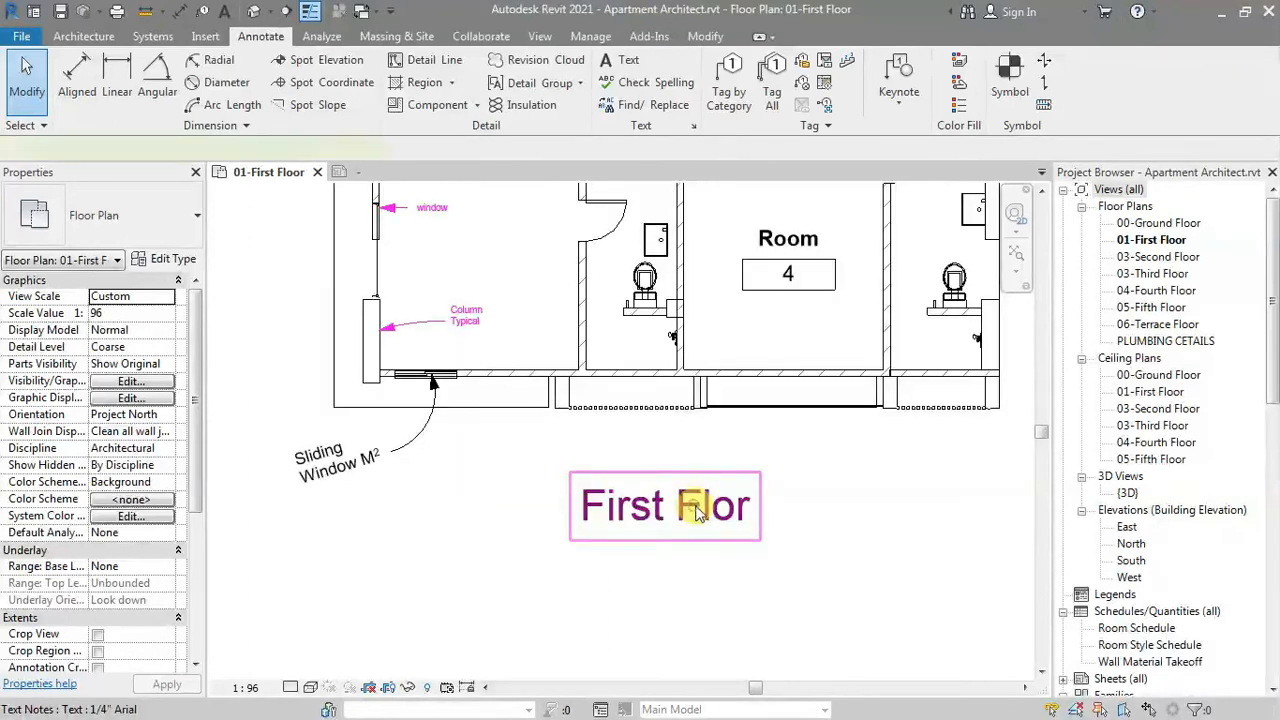
pyautogui.click(755, 478)
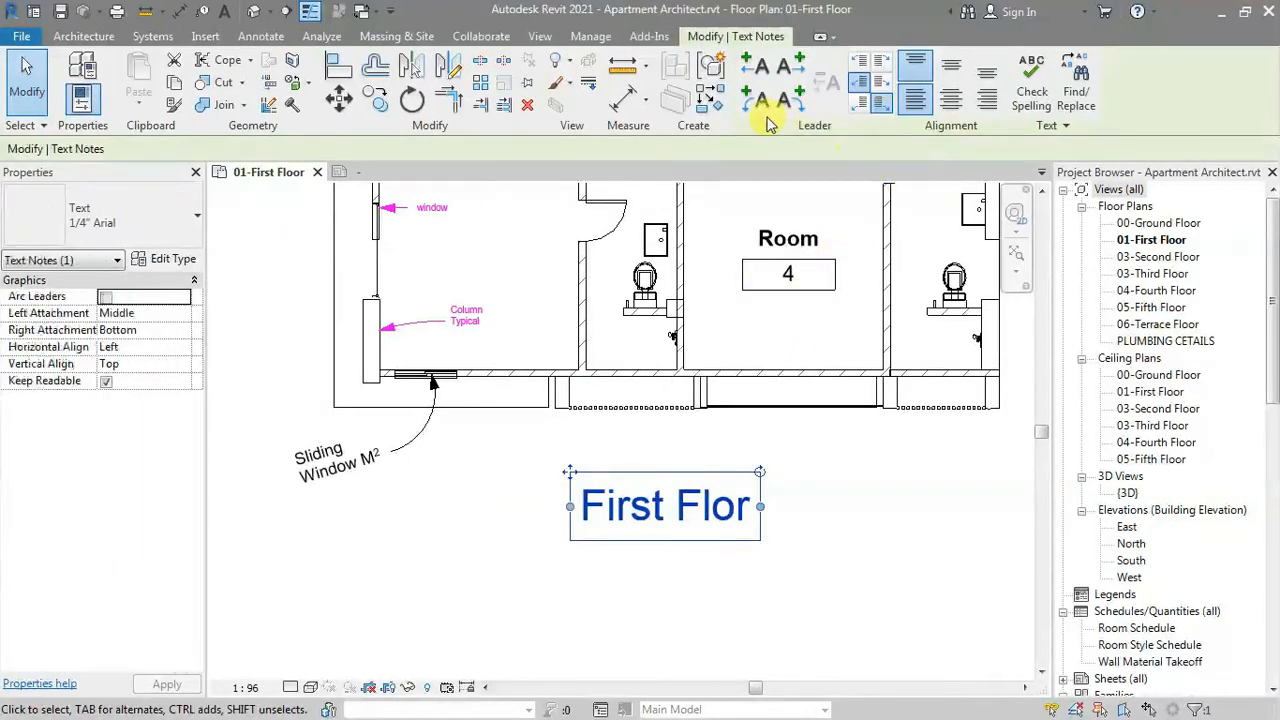
pyautogui.click(261, 36)
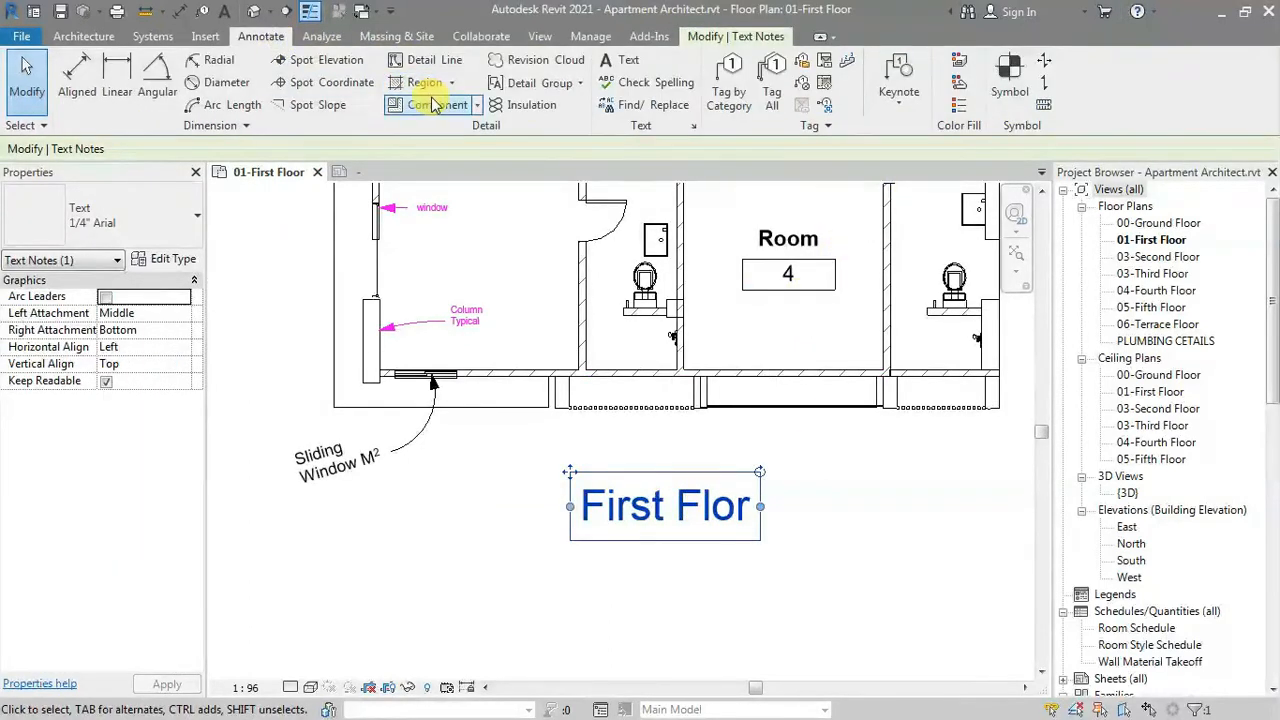
pyautogui.click(645, 83)
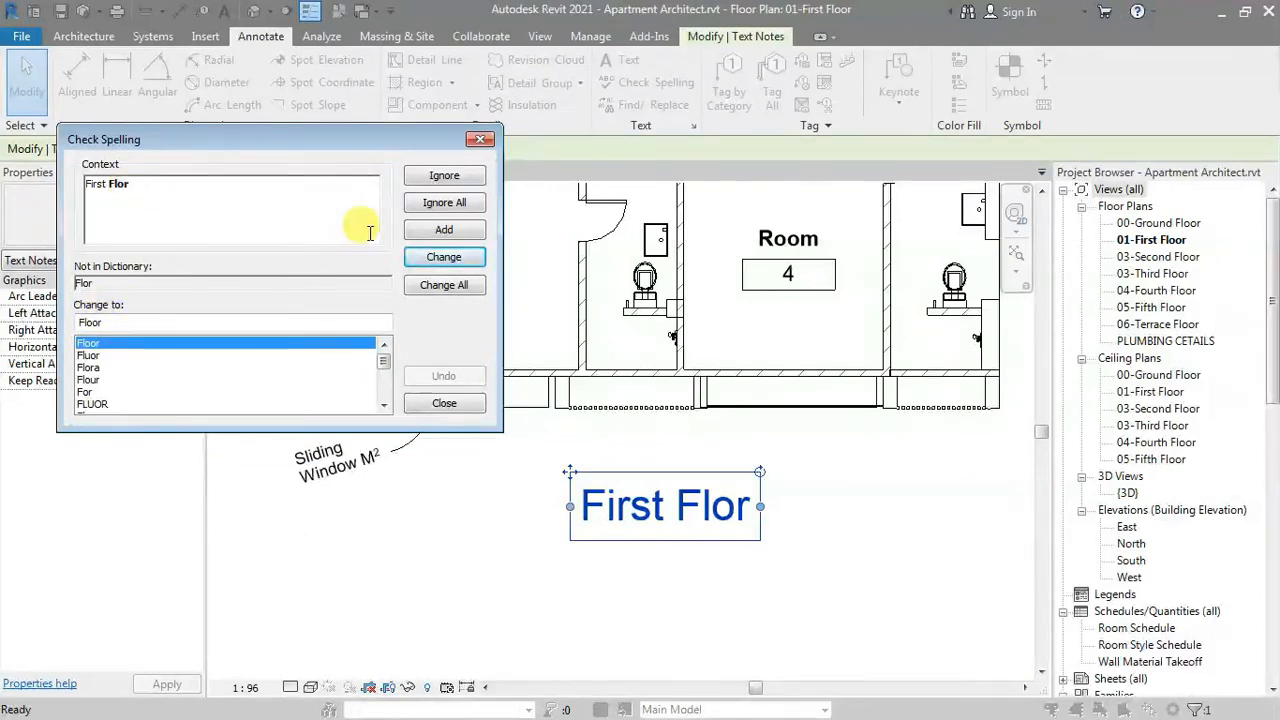
pyautogui.click(430, 232)
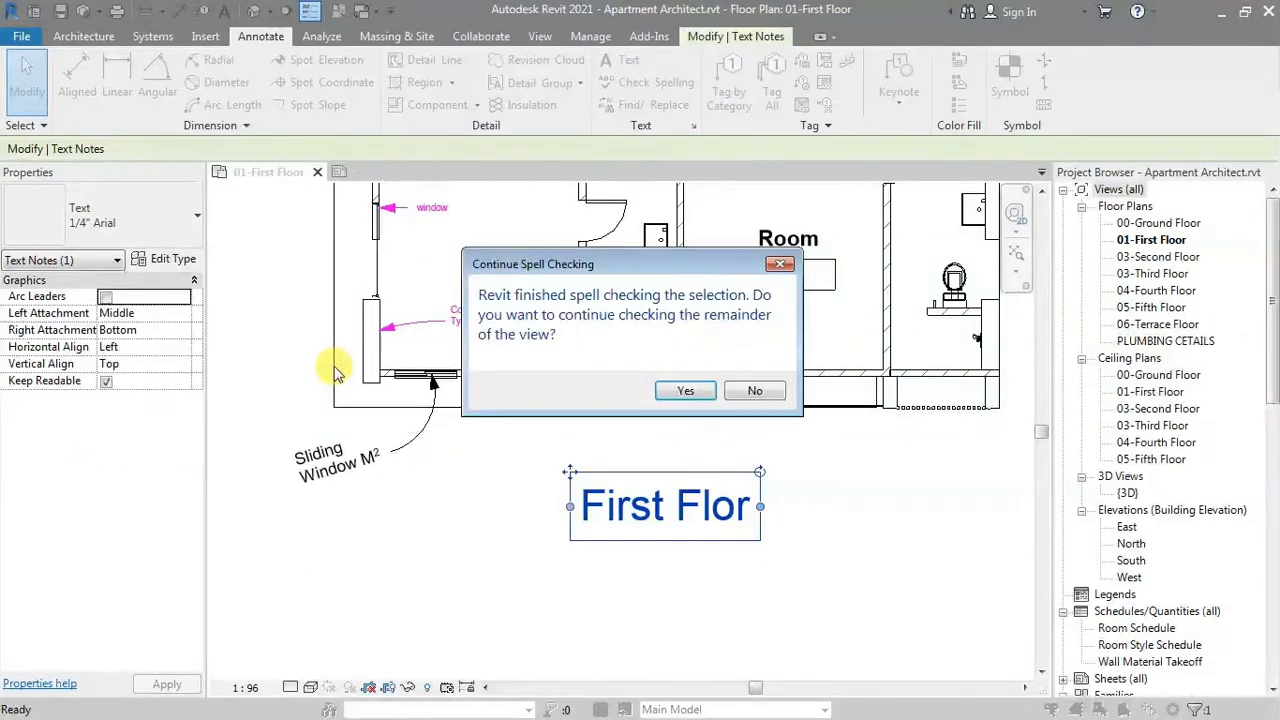
pyautogui.click(682, 391)
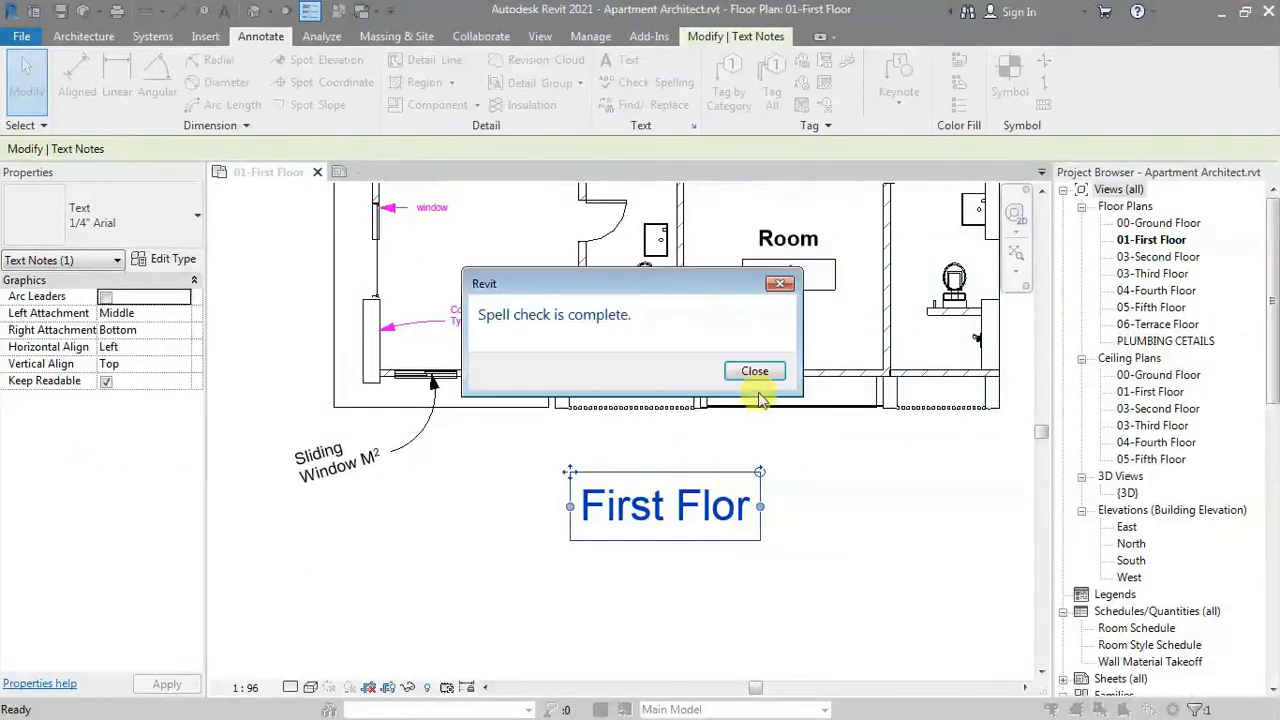
pyautogui.click(755, 372)
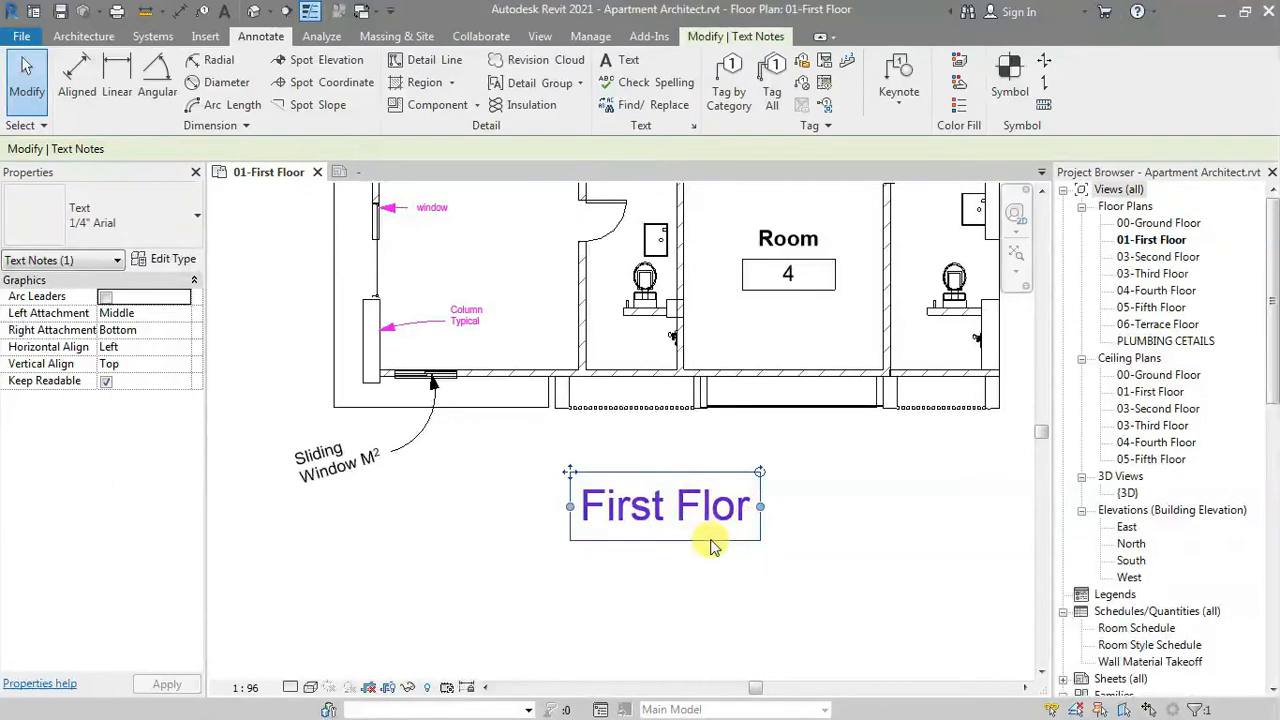
pyautogui.click(806, 535)
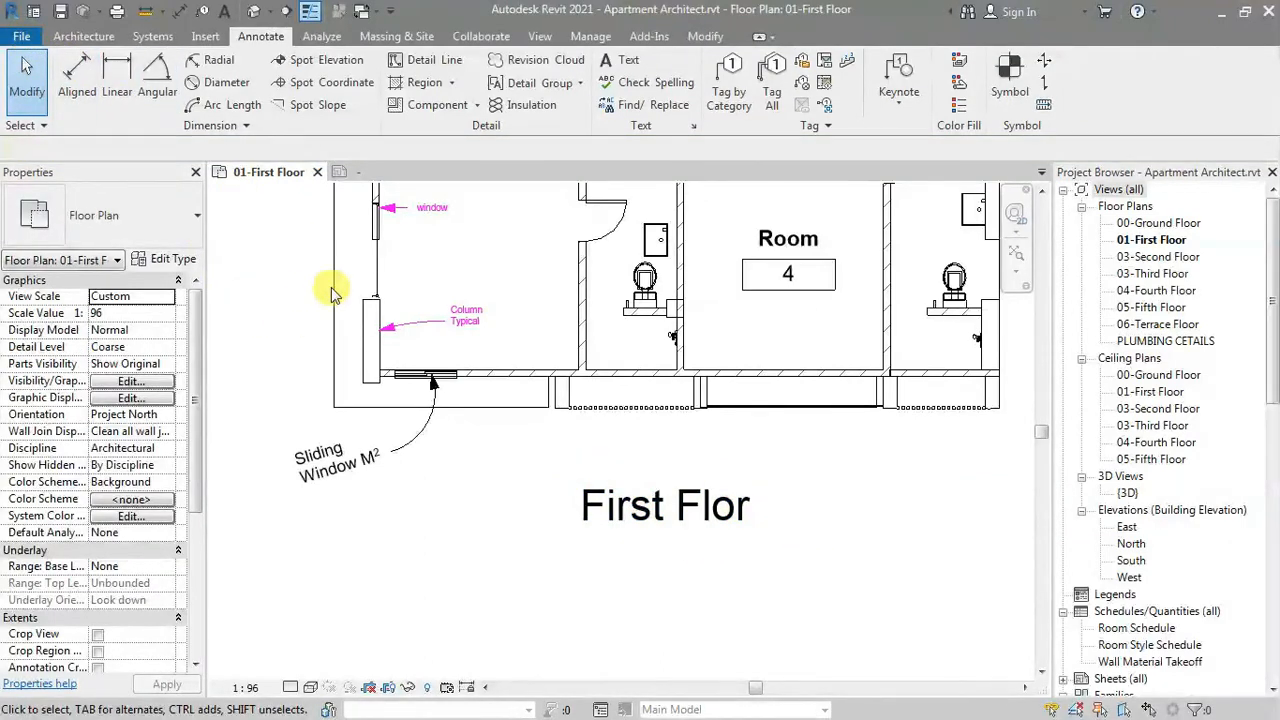
# - Remove the word Flor from the personal spelling dictionary Custom.dic, save the file and accept the options
pyautogui.click(297, 450)
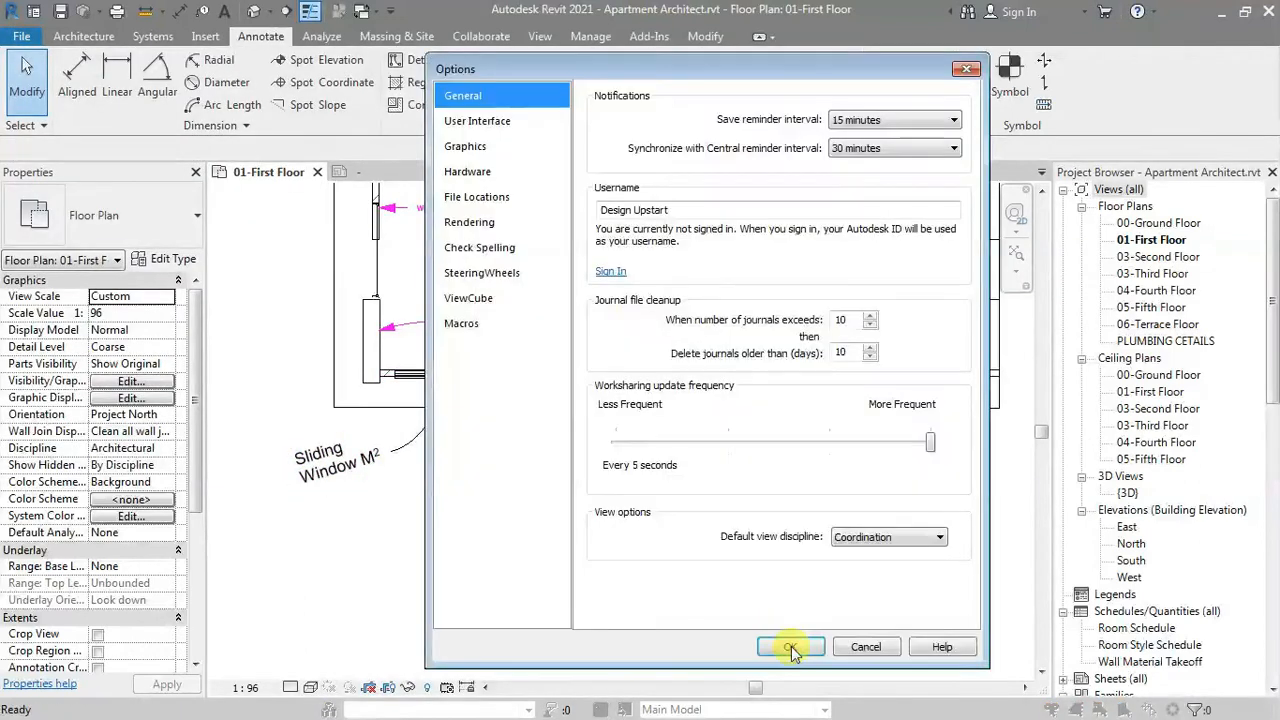
pyautogui.click(495, 250)
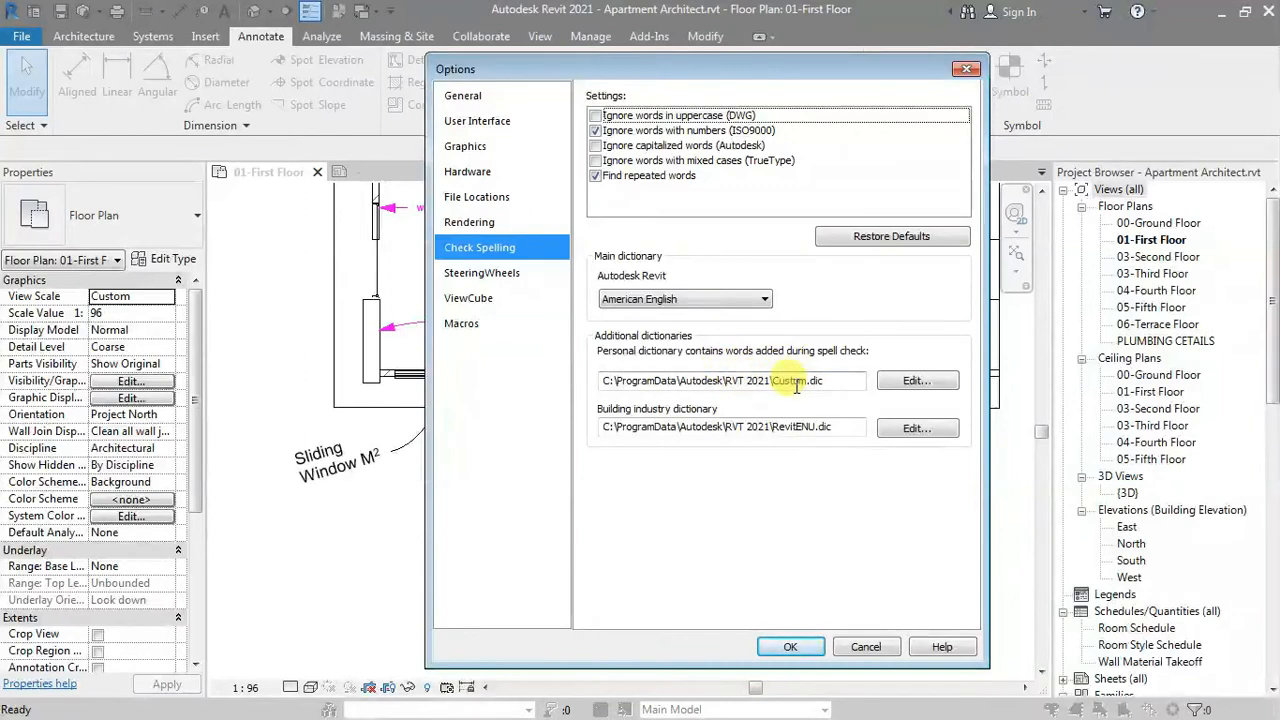
pyautogui.click(914, 381)
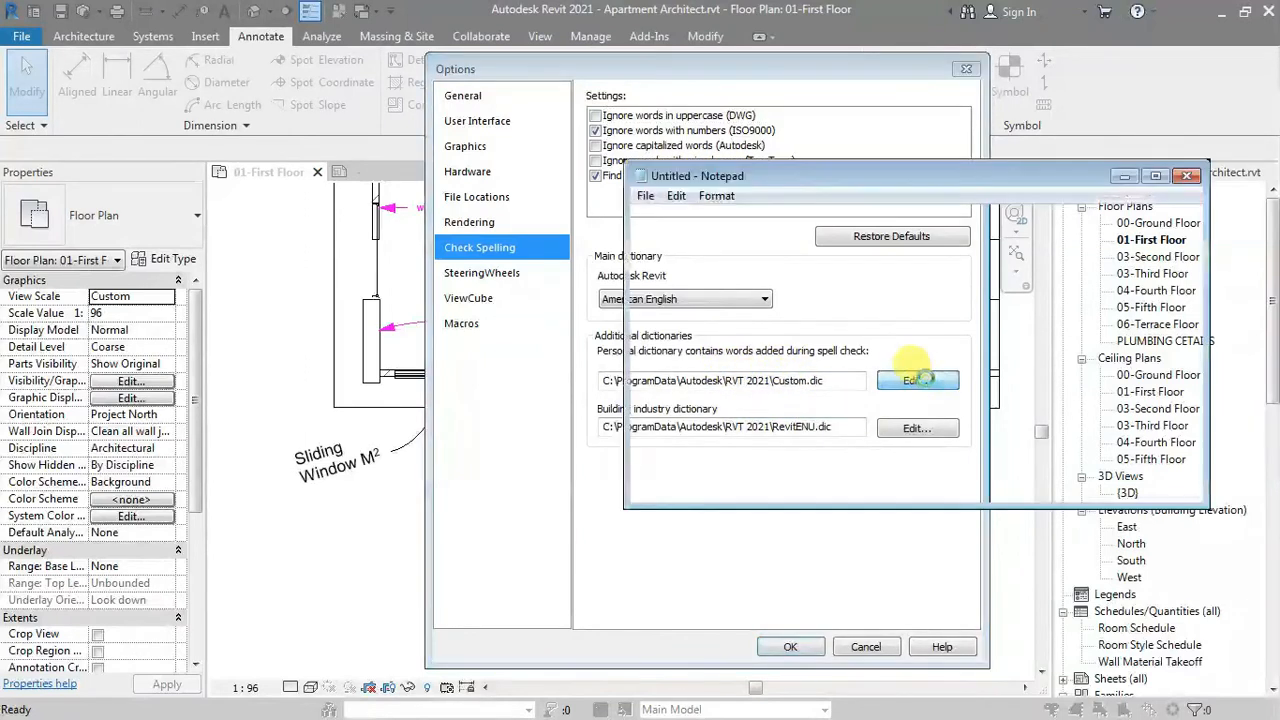
pyautogui.doubleClick(652, 215)
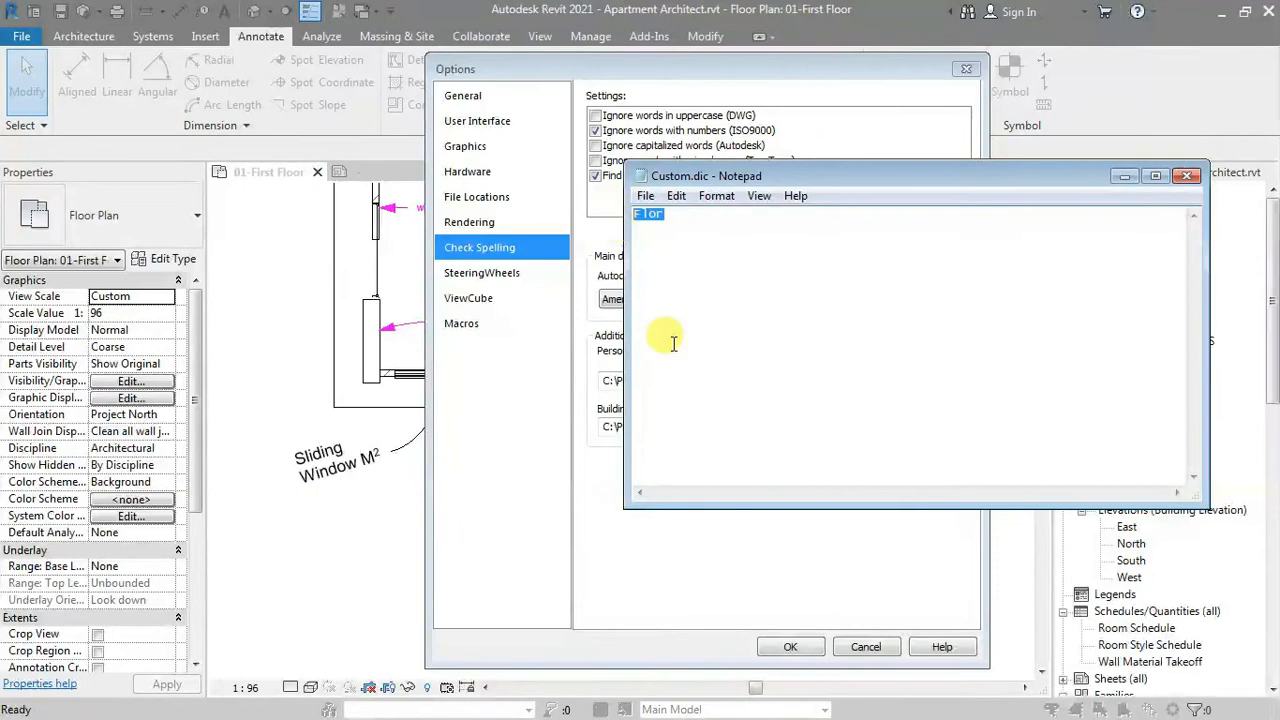
pyautogui.press('Delete')
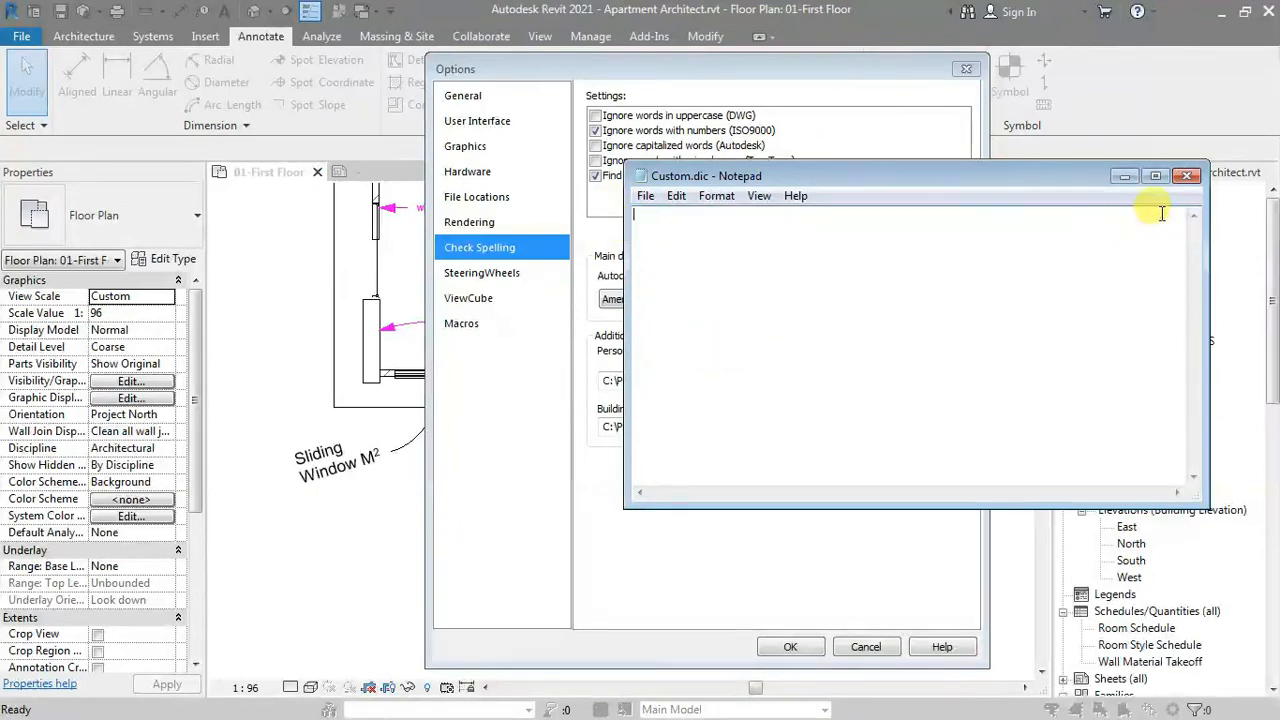
pyautogui.click(1187, 180)
pyautogui.click(601, 392)
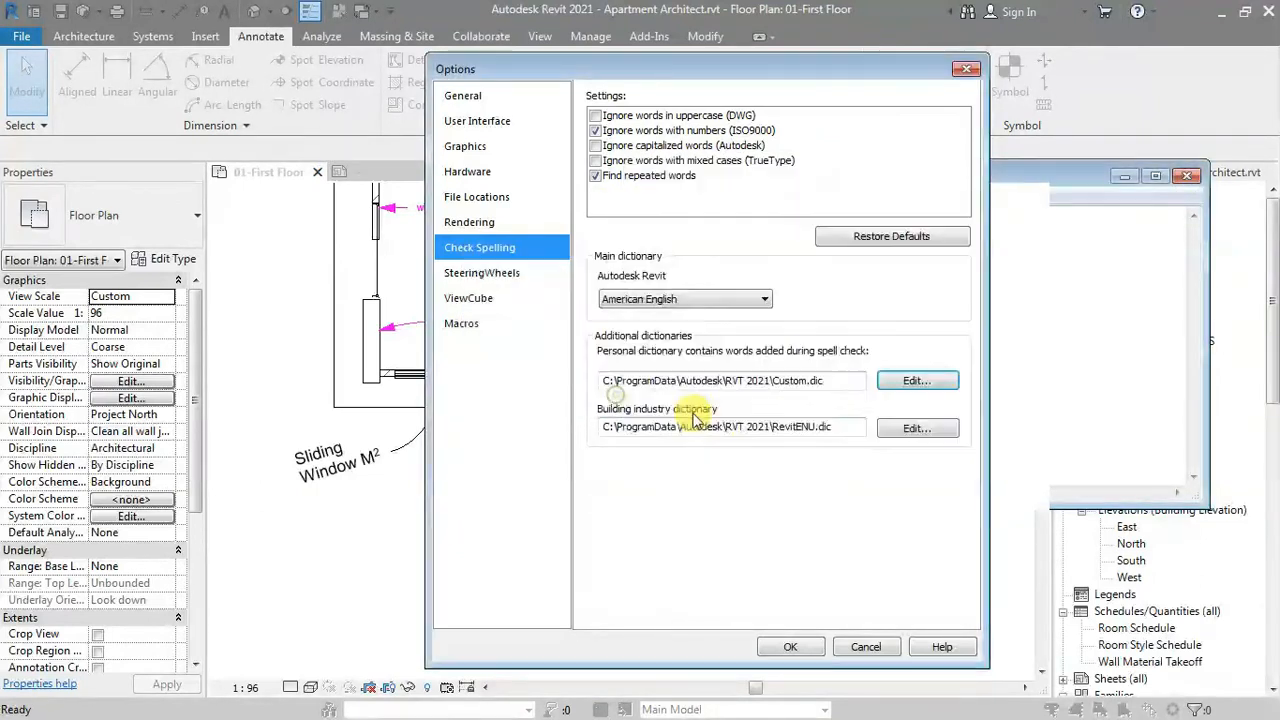
pyautogui.click(790, 646)
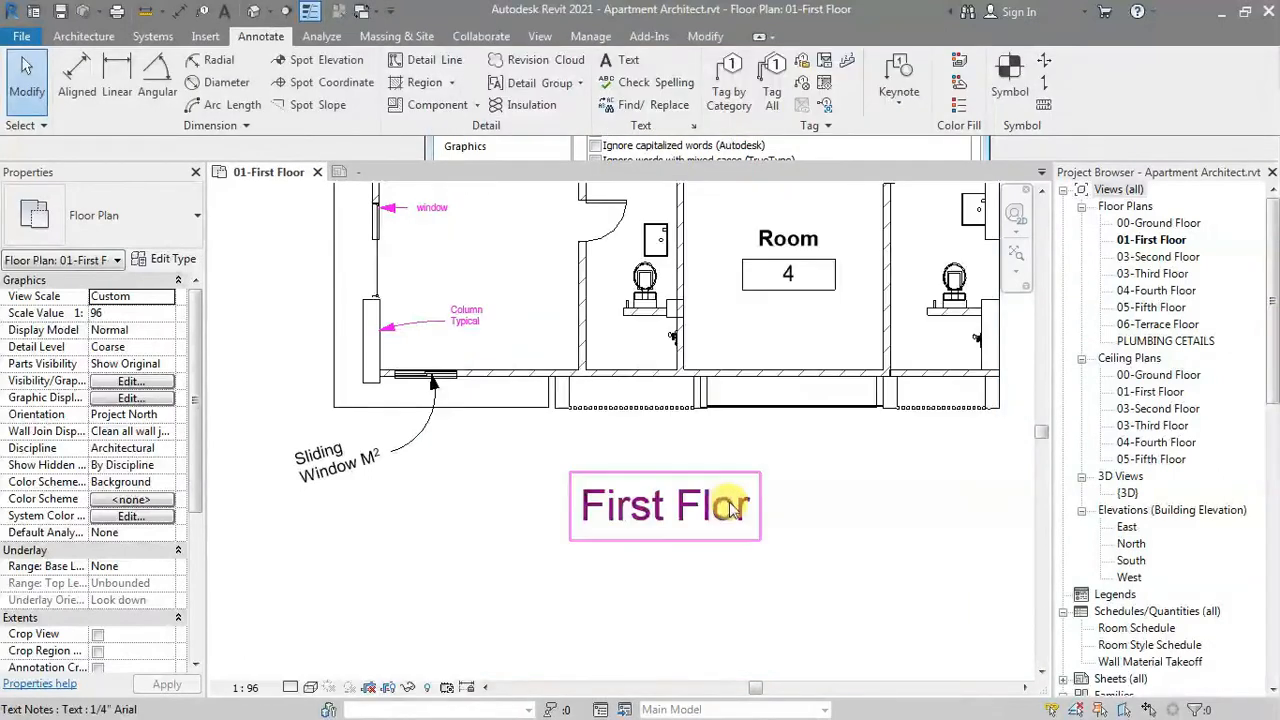
# - Spell-check the title note, replace Flor with the suggestion Floor, and continue checking the remainder of the view
pyautogui.click(737, 470)
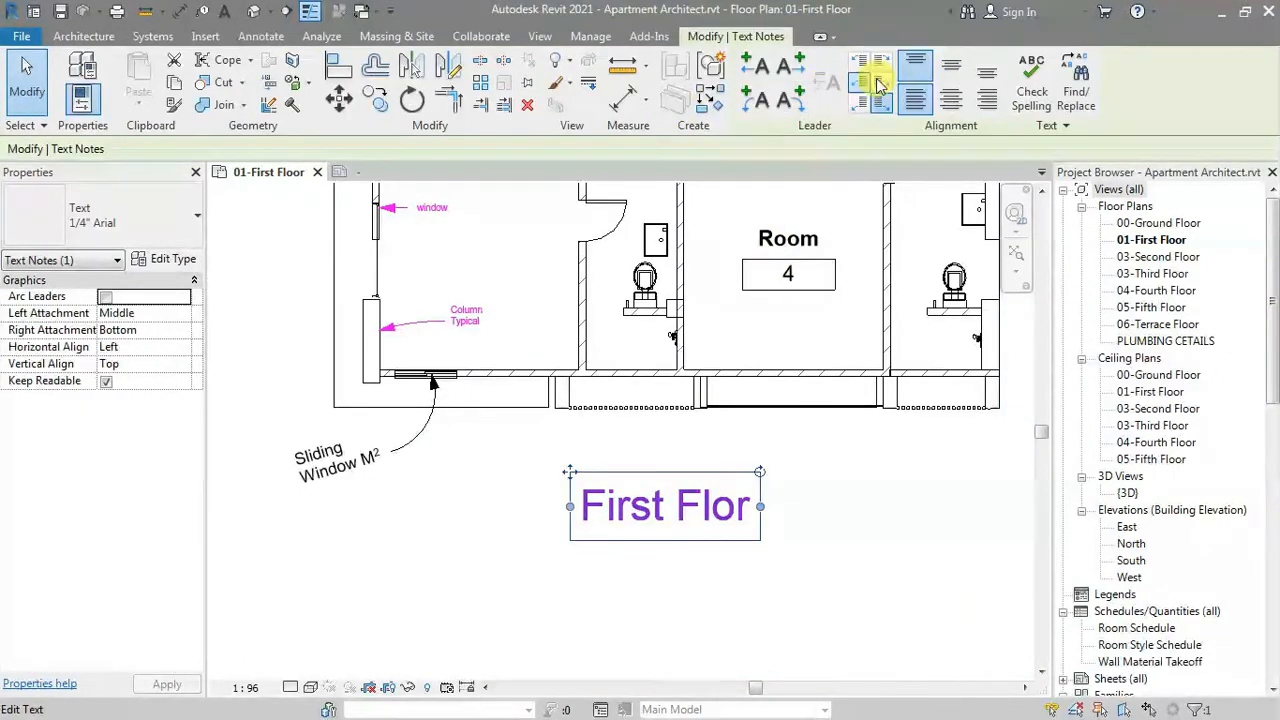
pyautogui.click(1025, 90)
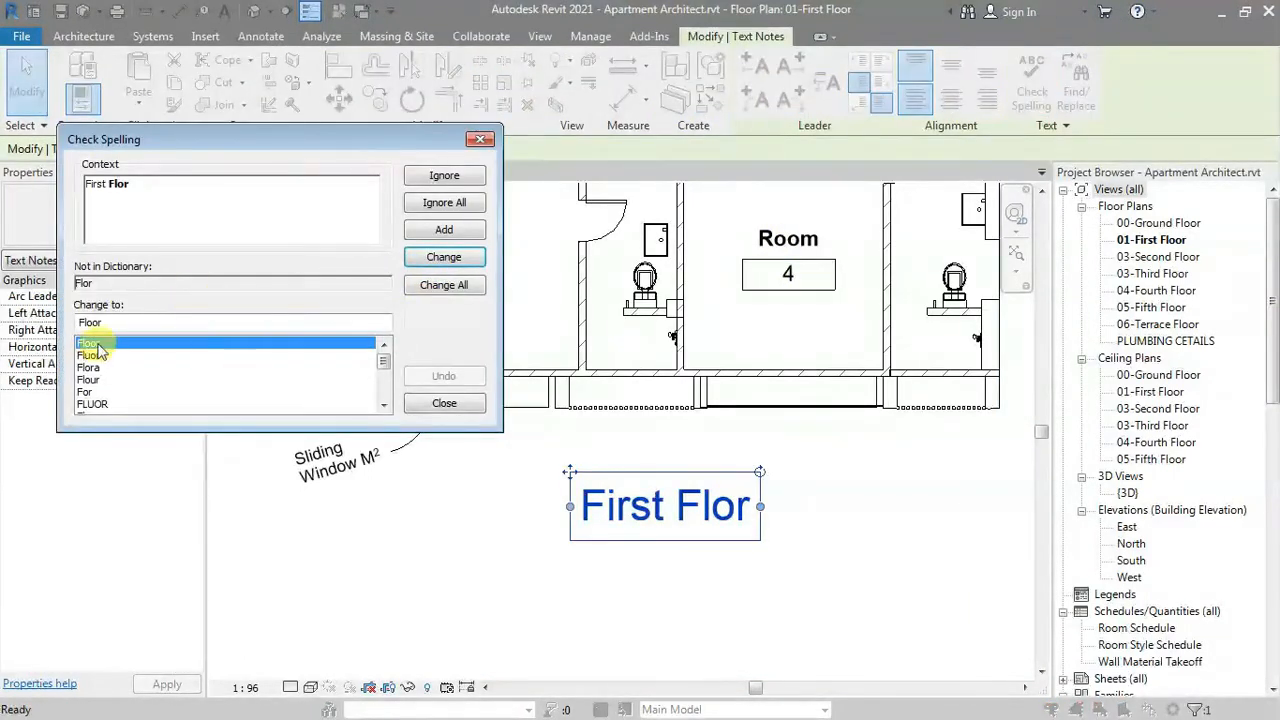
pyautogui.click(459, 272)
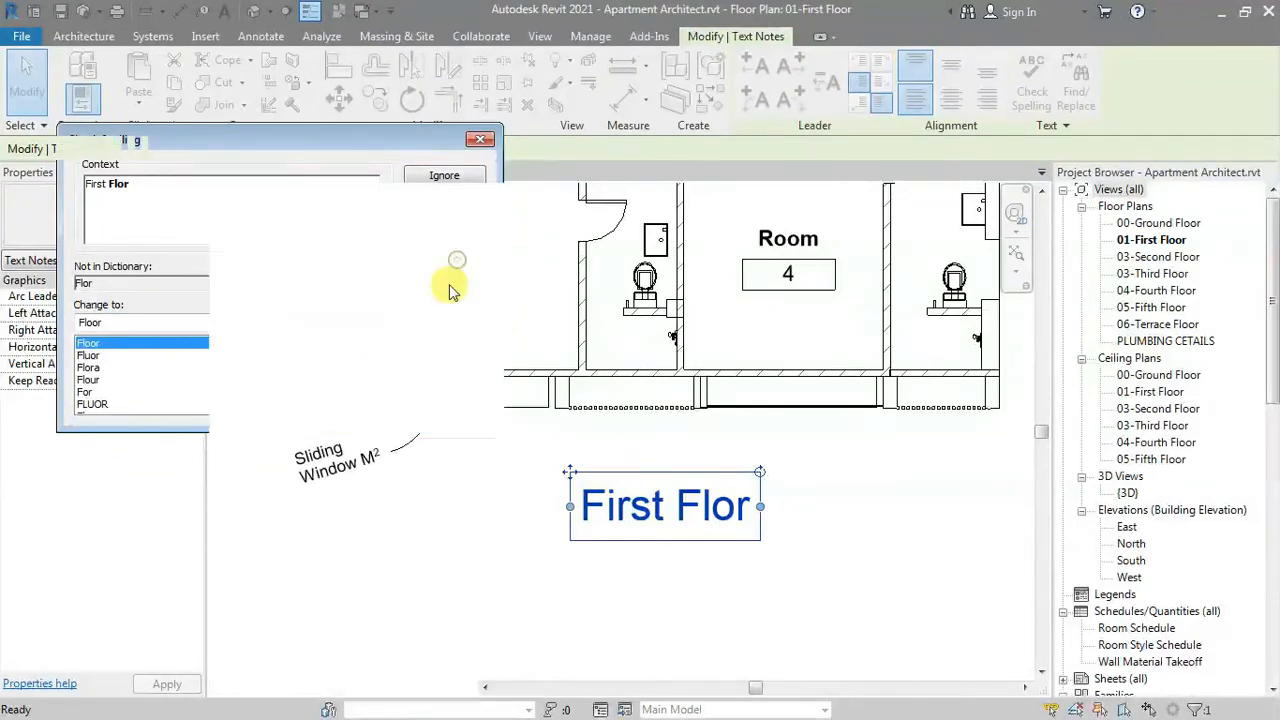
pyautogui.click(684, 391)
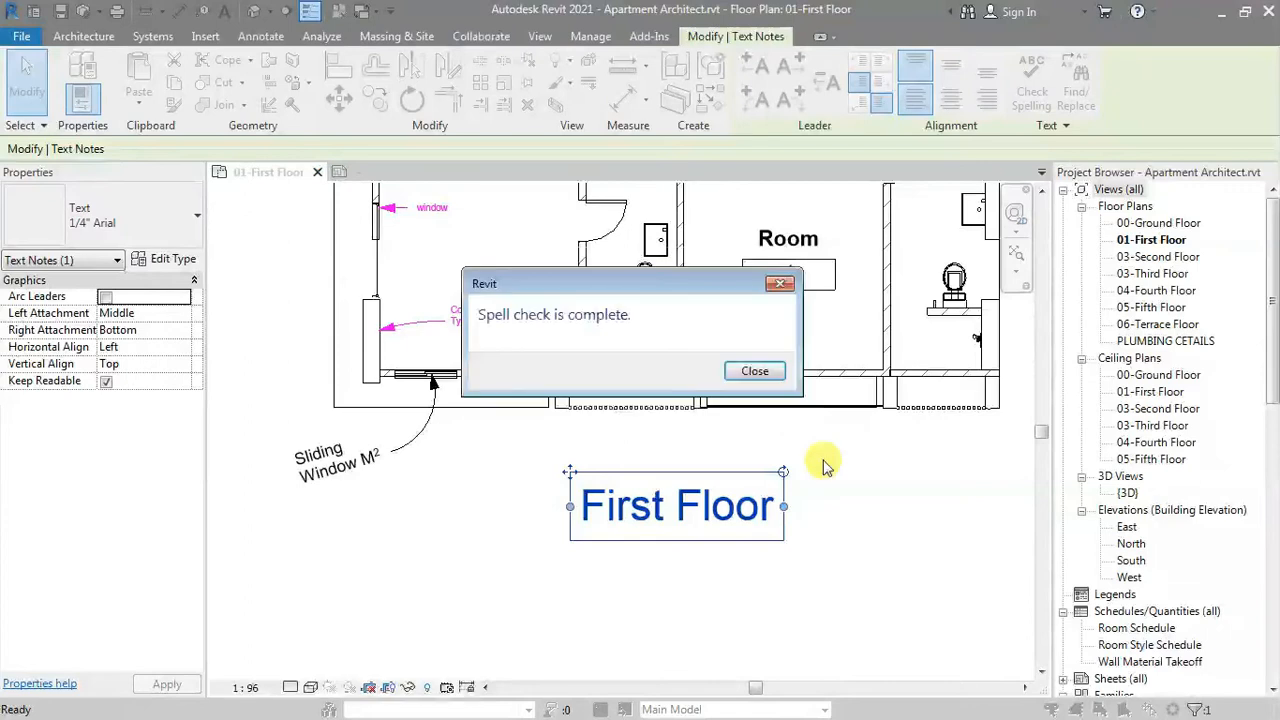
pyautogui.click(753, 372)
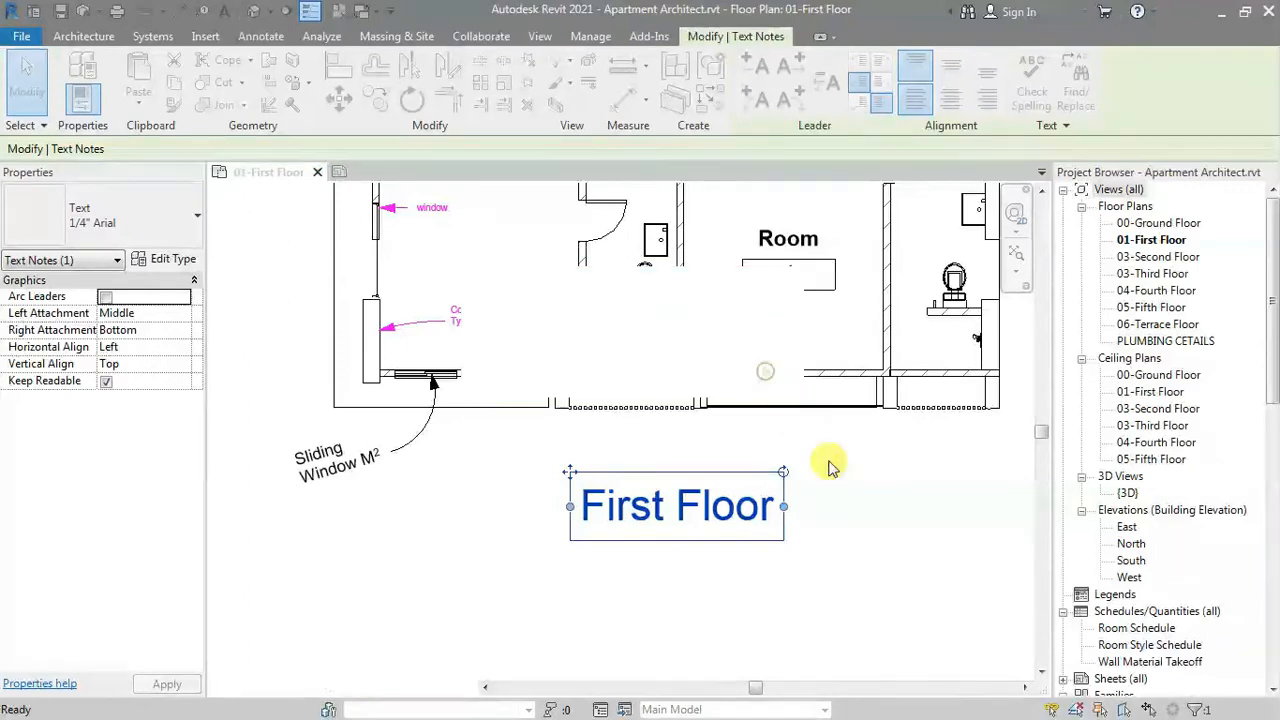
pyautogui.click(880, 490)
pyautogui.moveTo(808, 491)
pyautogui.mouseDown(button='middle')
pyautogui.moveTo(762, 494)
pyautogui.moveTo(801, 536)
pyautogui.moveTo(803, 562)
pyautogui.mouseUp(button='middle')
pyautogui.scroll(-1, 788, 496)
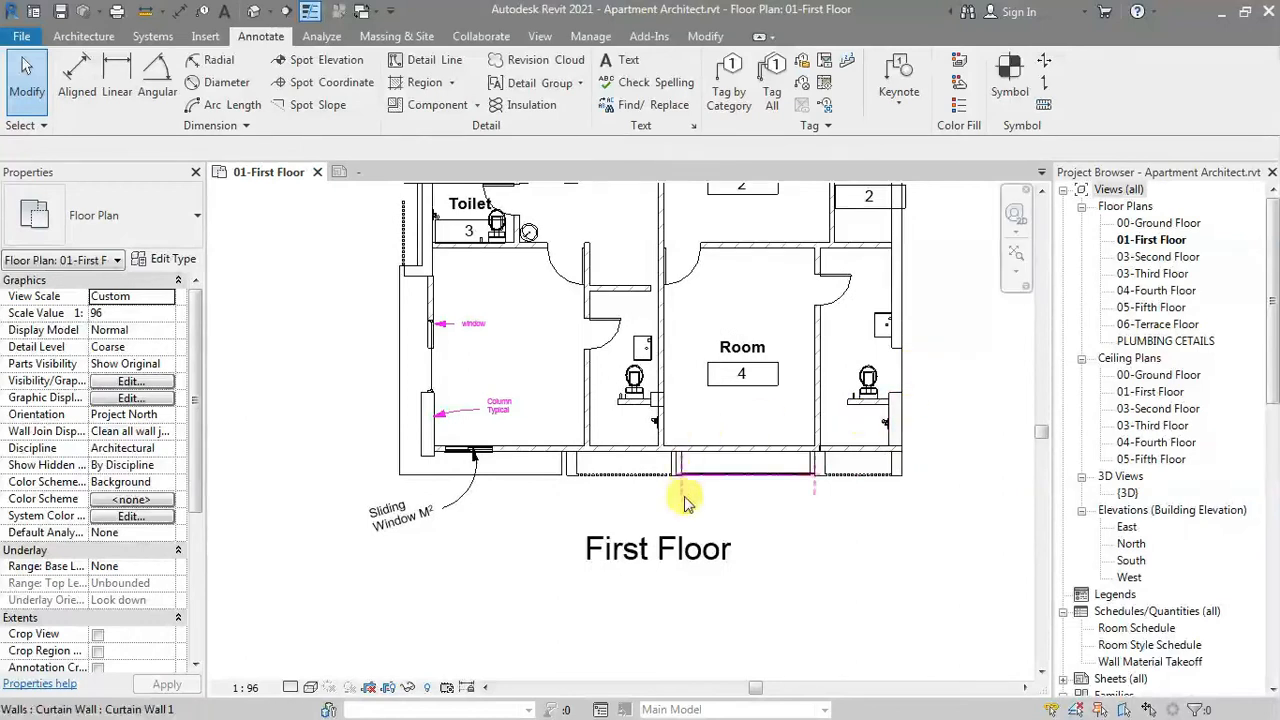
pyautogui.click(700, 545)
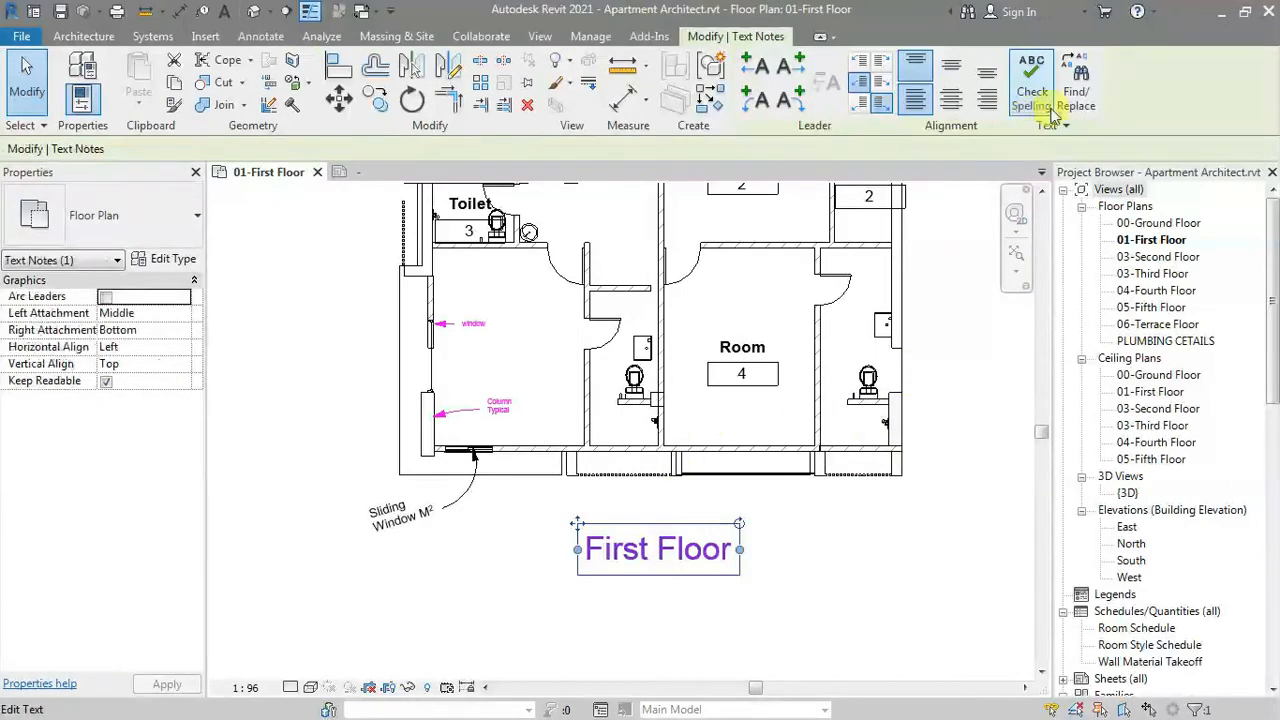
pyautogui.click(847, 548)
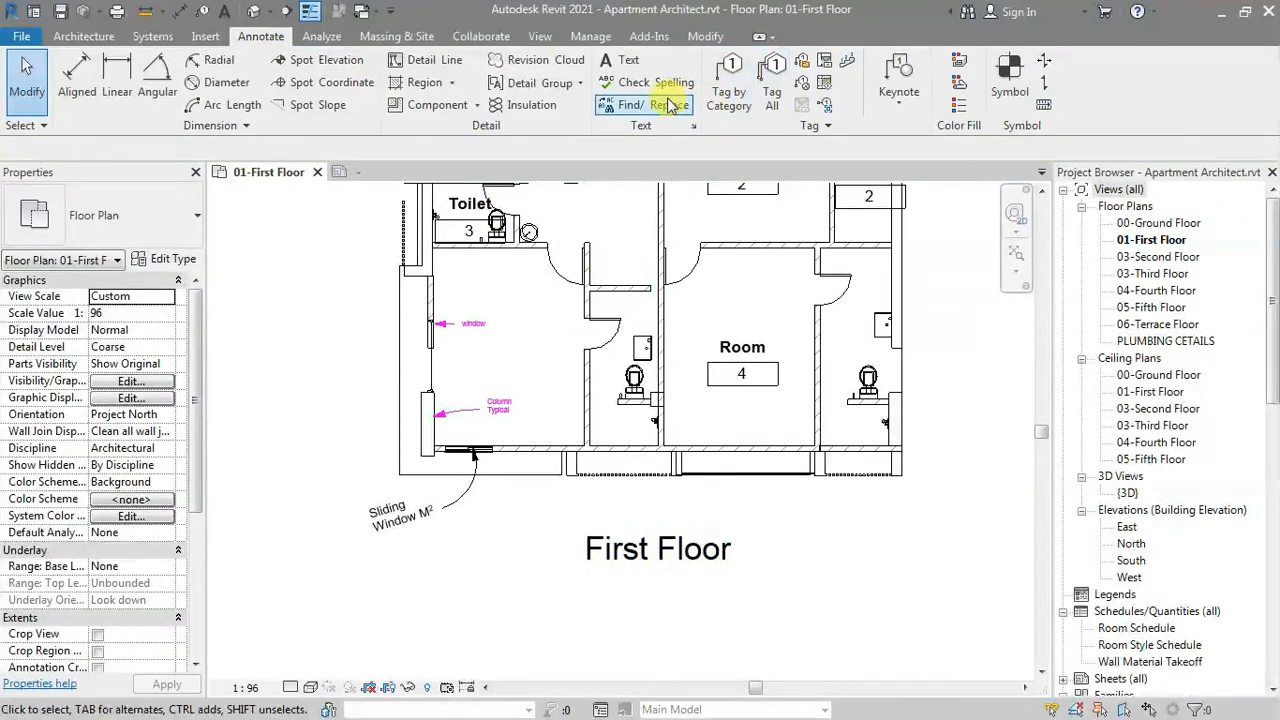
# - Find all occurrences of "Floor" in the text notes of the entire project and replace them with "Floor-"
pyautogui.click(669, 105)
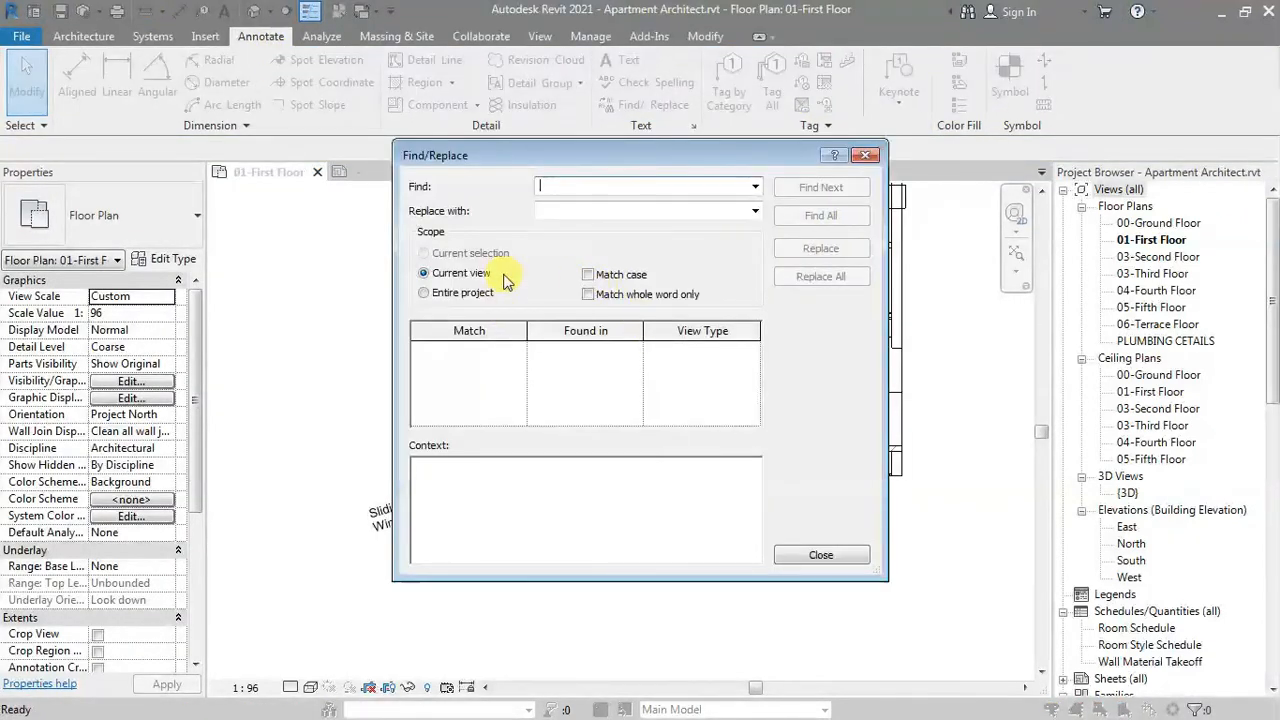
pyautogui.click(427, 292)
pyautogui.write('Floor-')
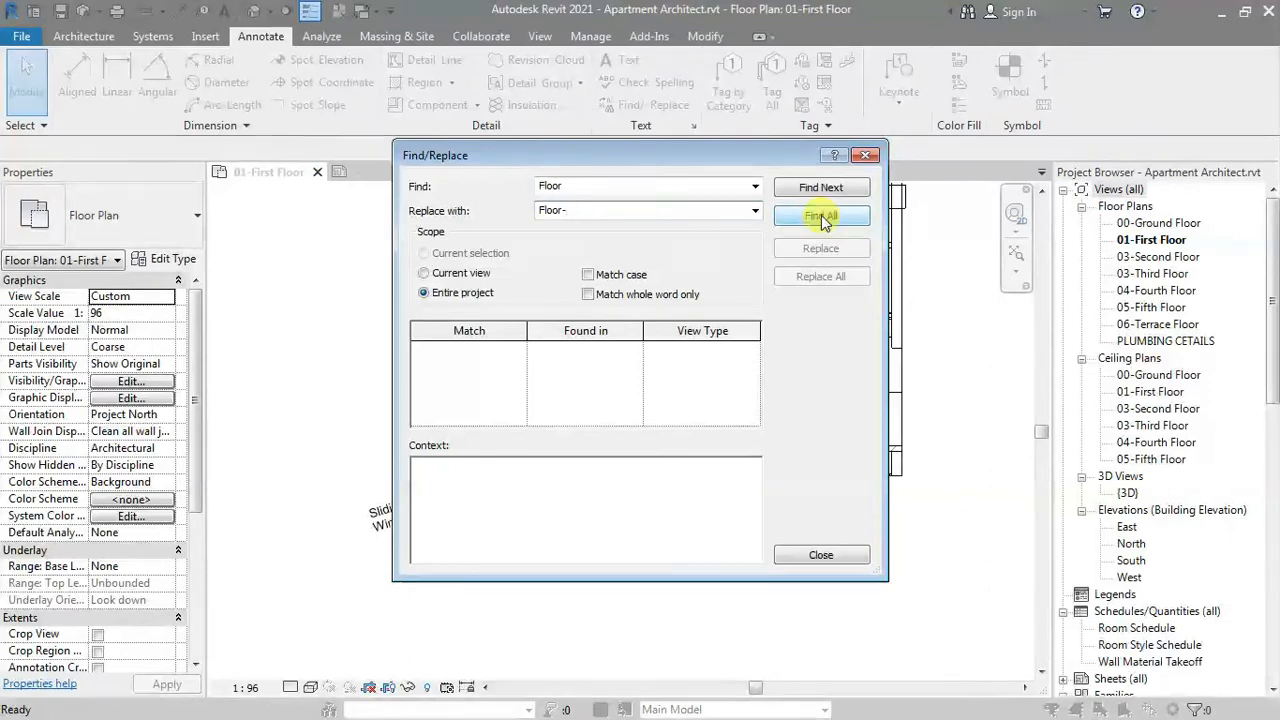
pyautogui.click(815, 218)
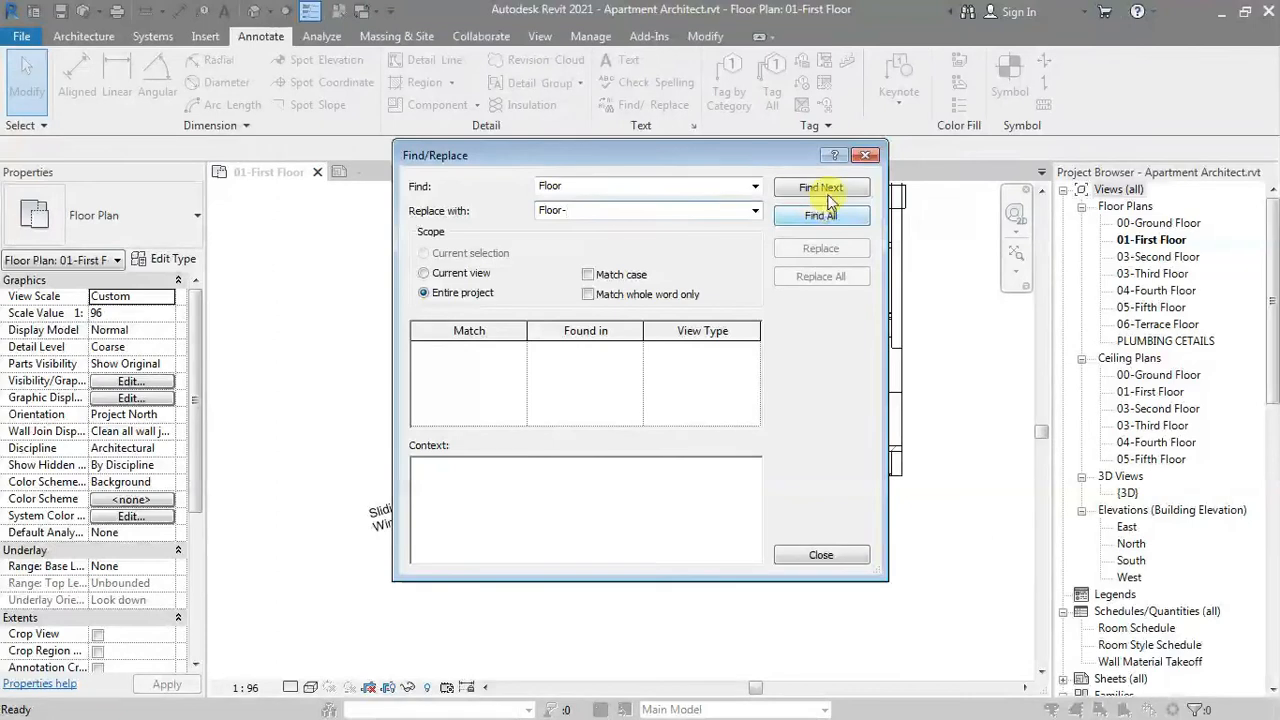
pyautogui.click(822, 216)
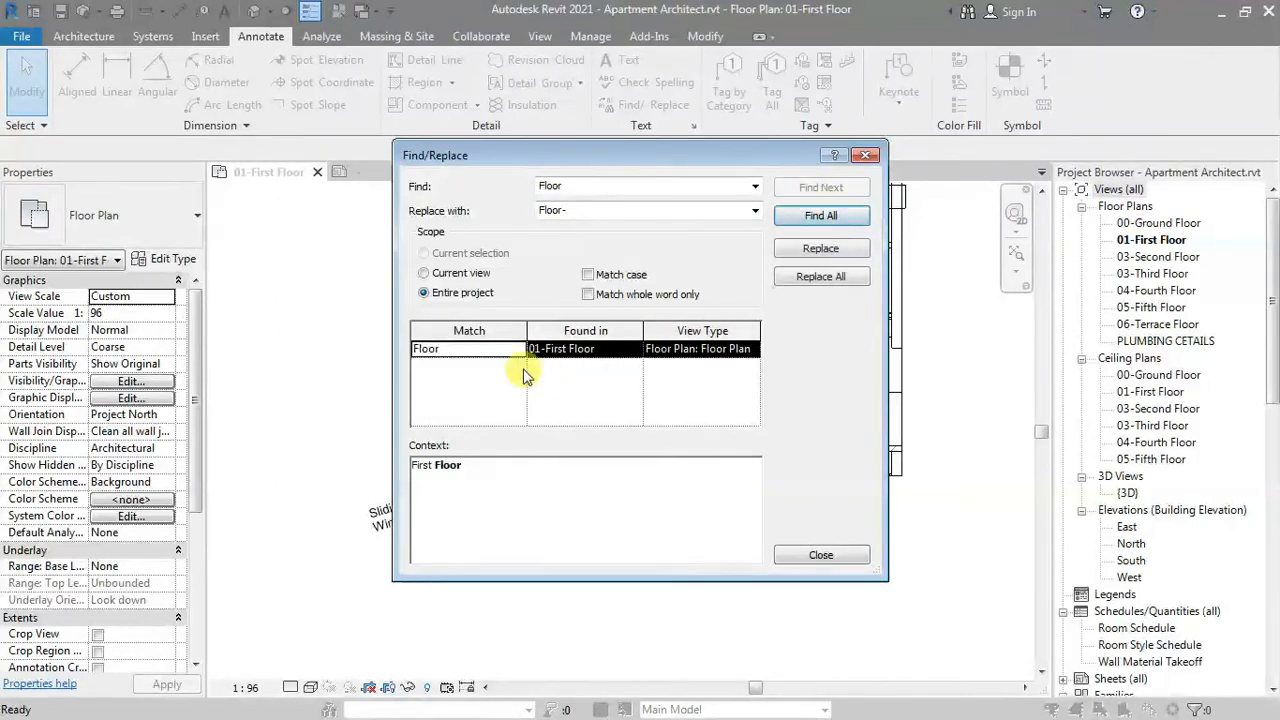
pyautogui.click(811, 277)
pyautogui.click(757, 372)
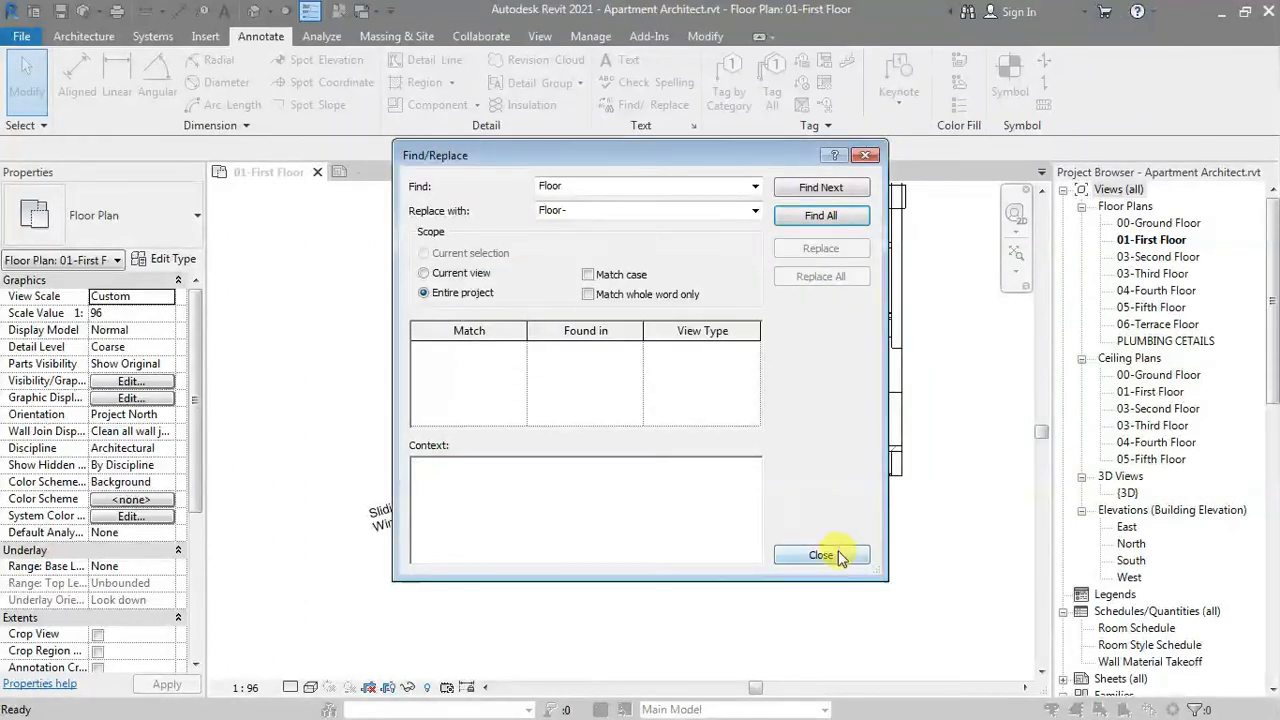
pyautogui.click(840, 553)
pyautogui.moveTo(914, 517); pyautogui.dragTo(893, 548, button='middle')
pyautogui.moveTo(950, 438); pyautogui.dragTo(857, 493, button='middle')
pyautogui.scroll(-1, 932, 460)
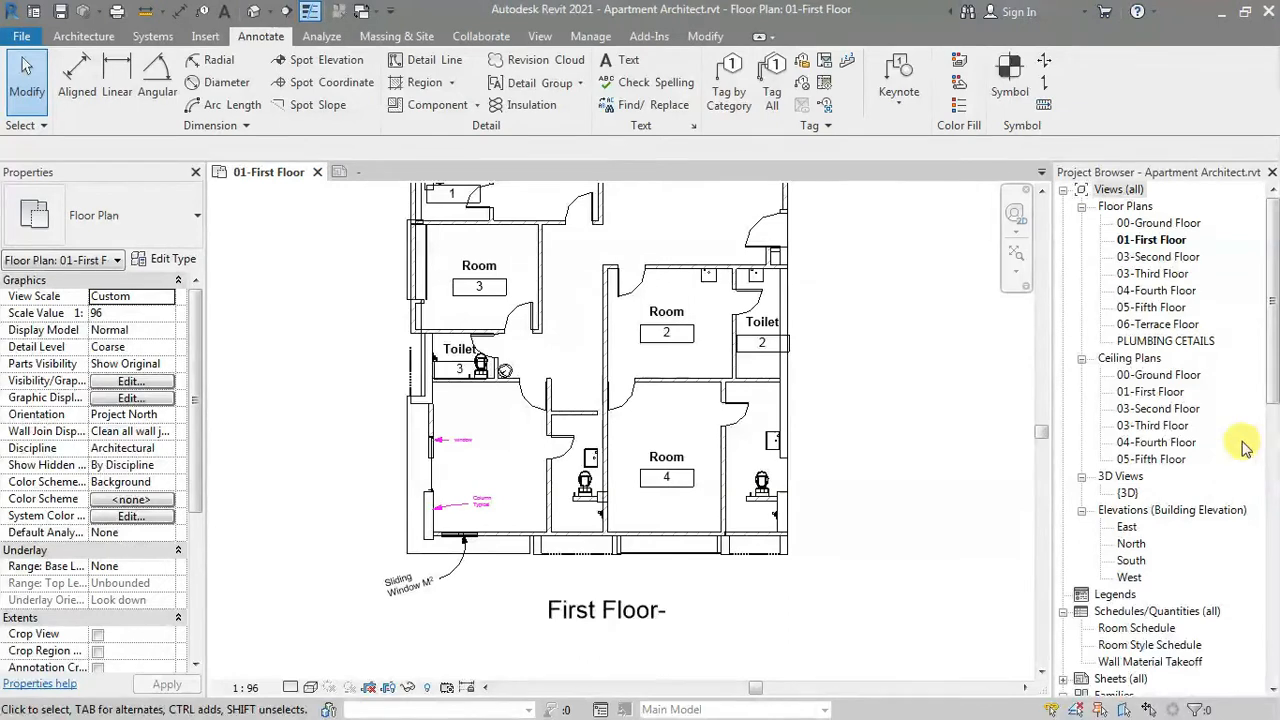
pyautogui.click(1157, 244)
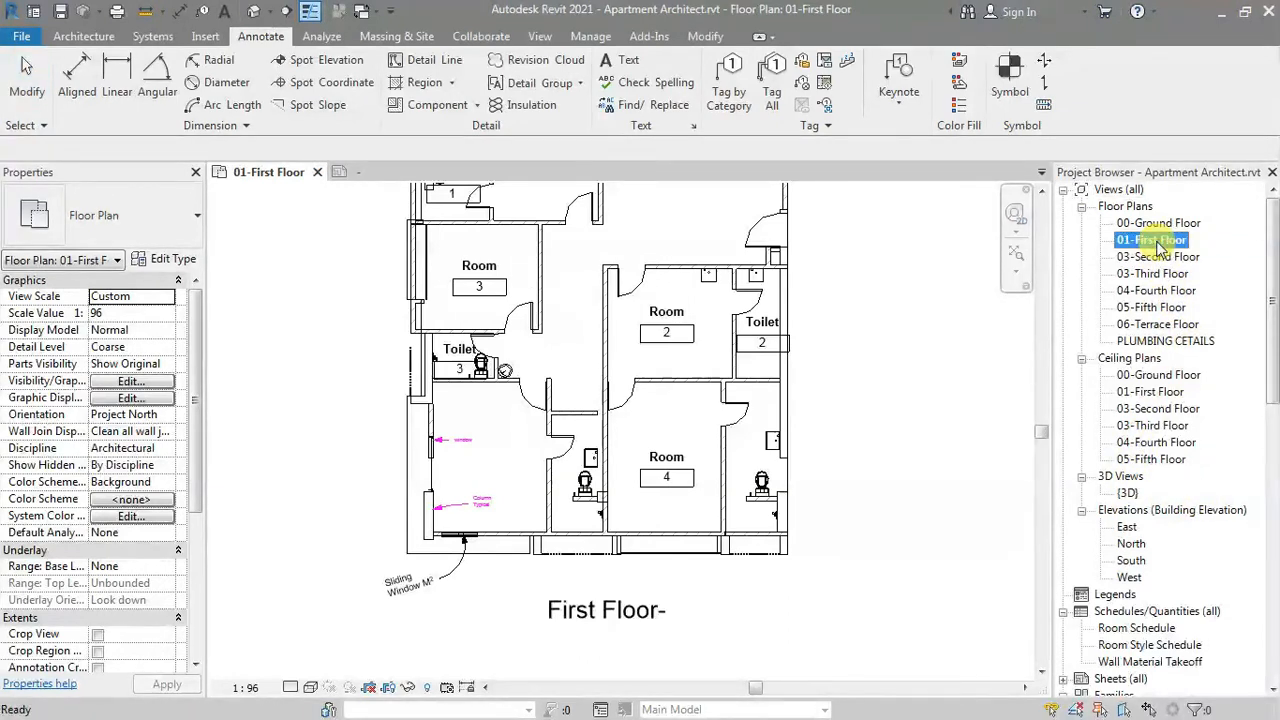
pyautogui.rightClick(1157, 244)
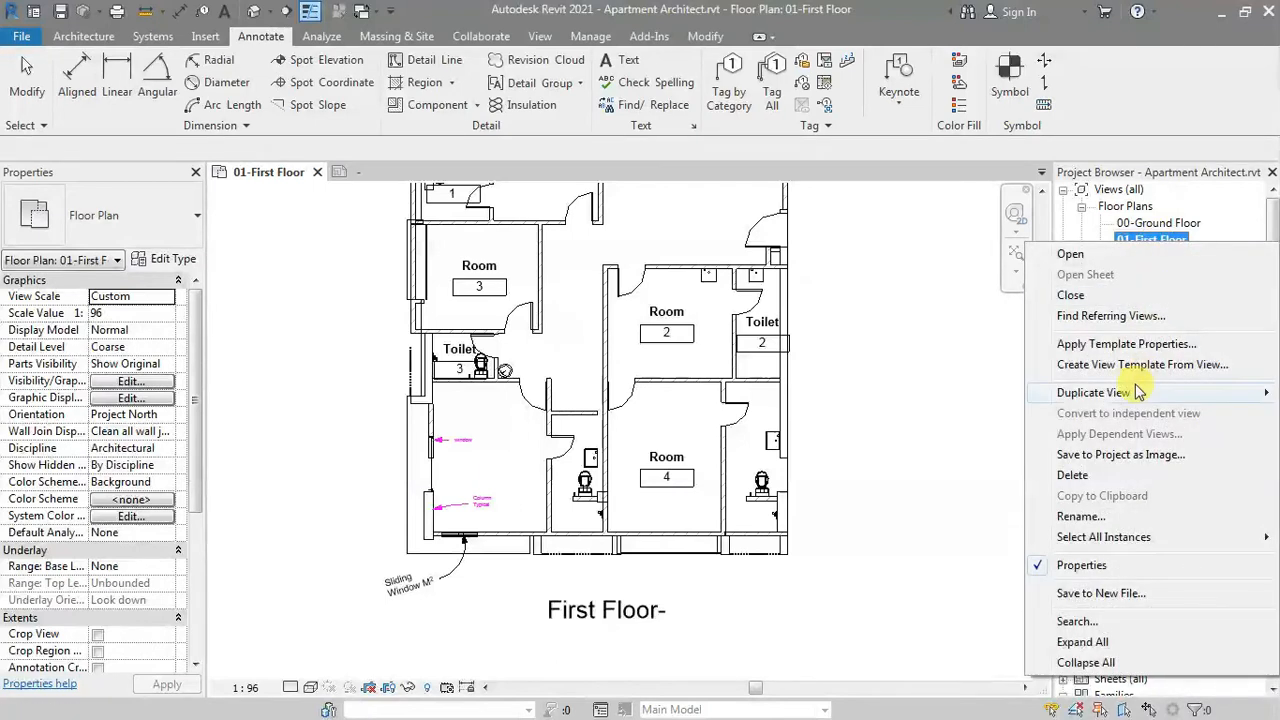
pyautogui.moveTo(1137, 390)
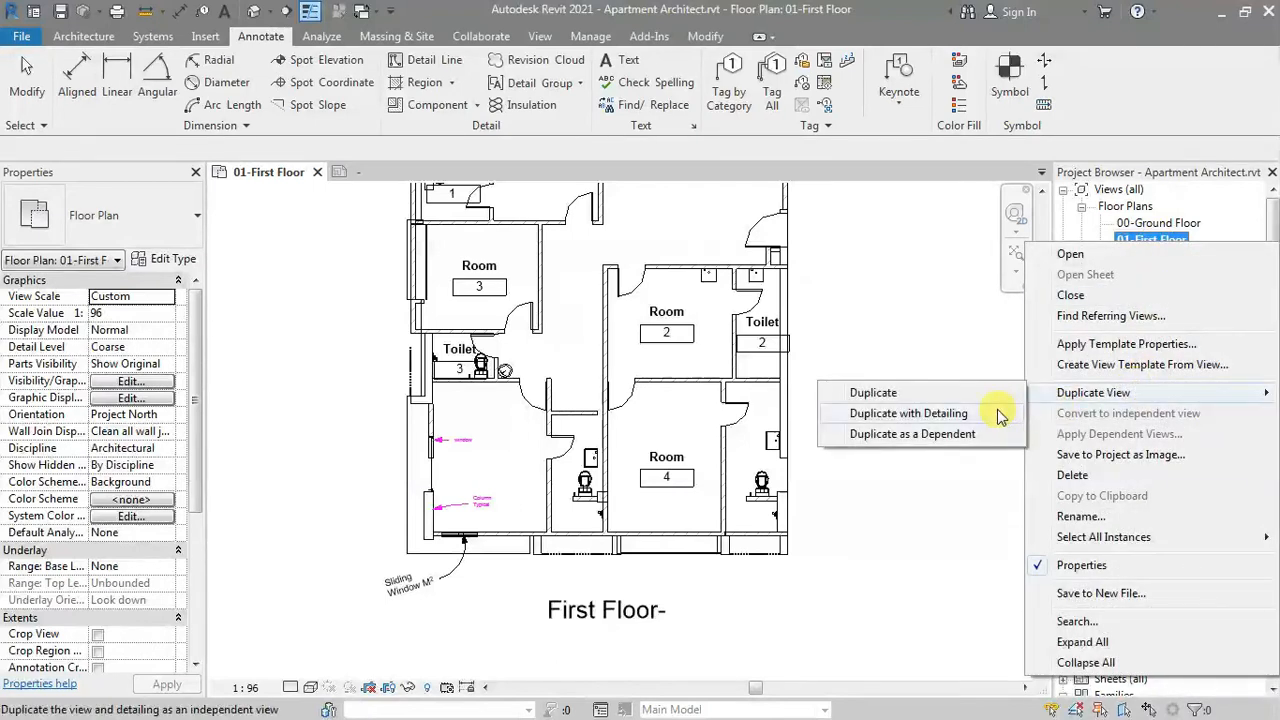
pyautogui.click(976, 538)
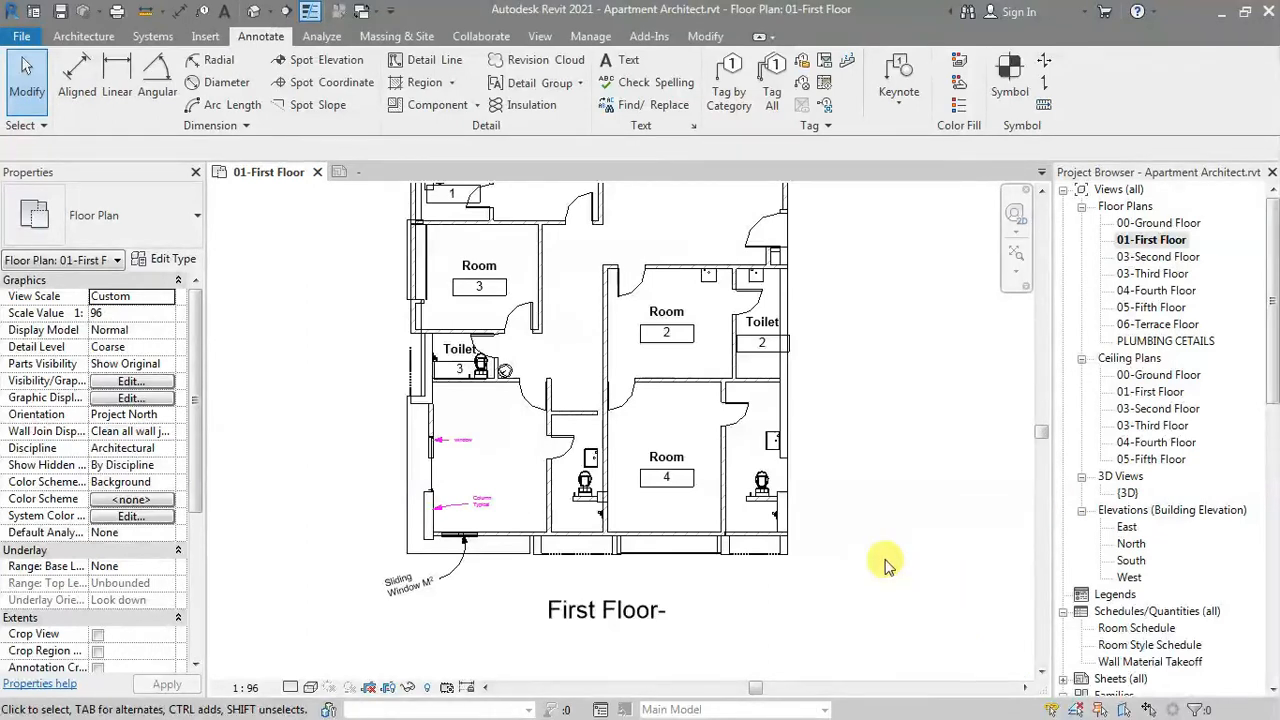
pyautogui.scroll(2, 862, 550)
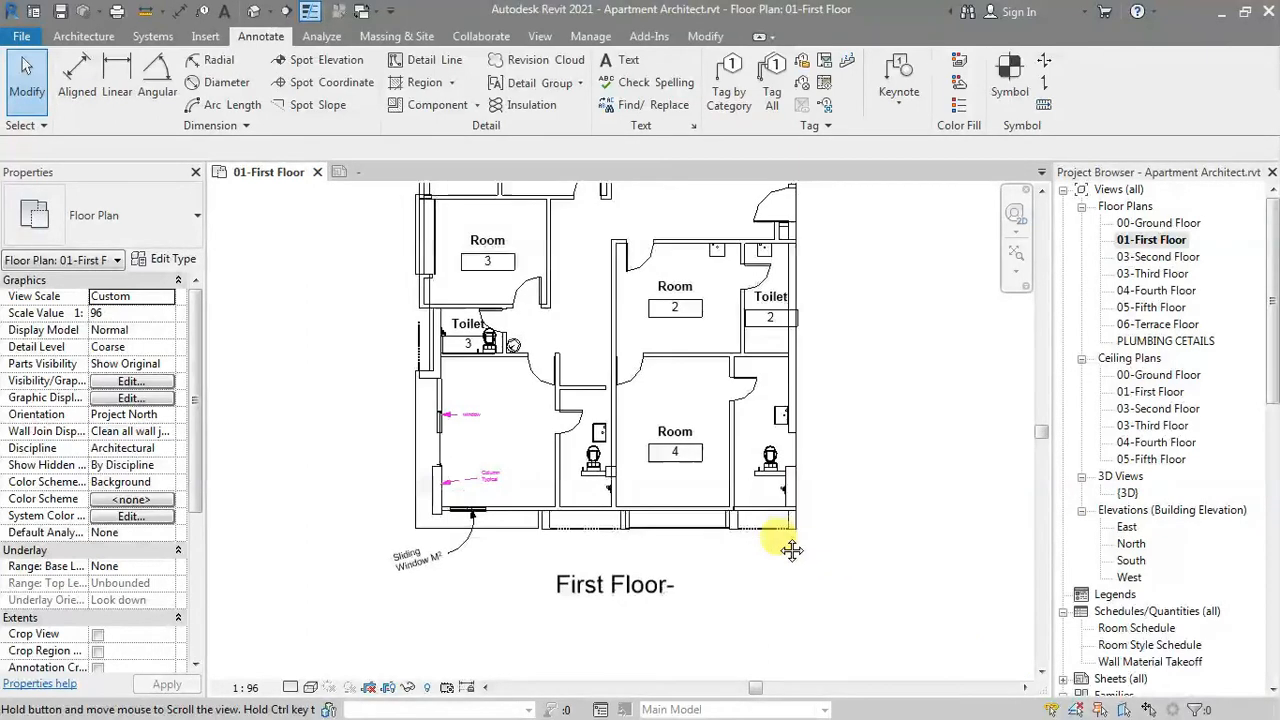
pyautogui.scroll(1, 672, 588)
pyautogui.doubleClick(672, 584)
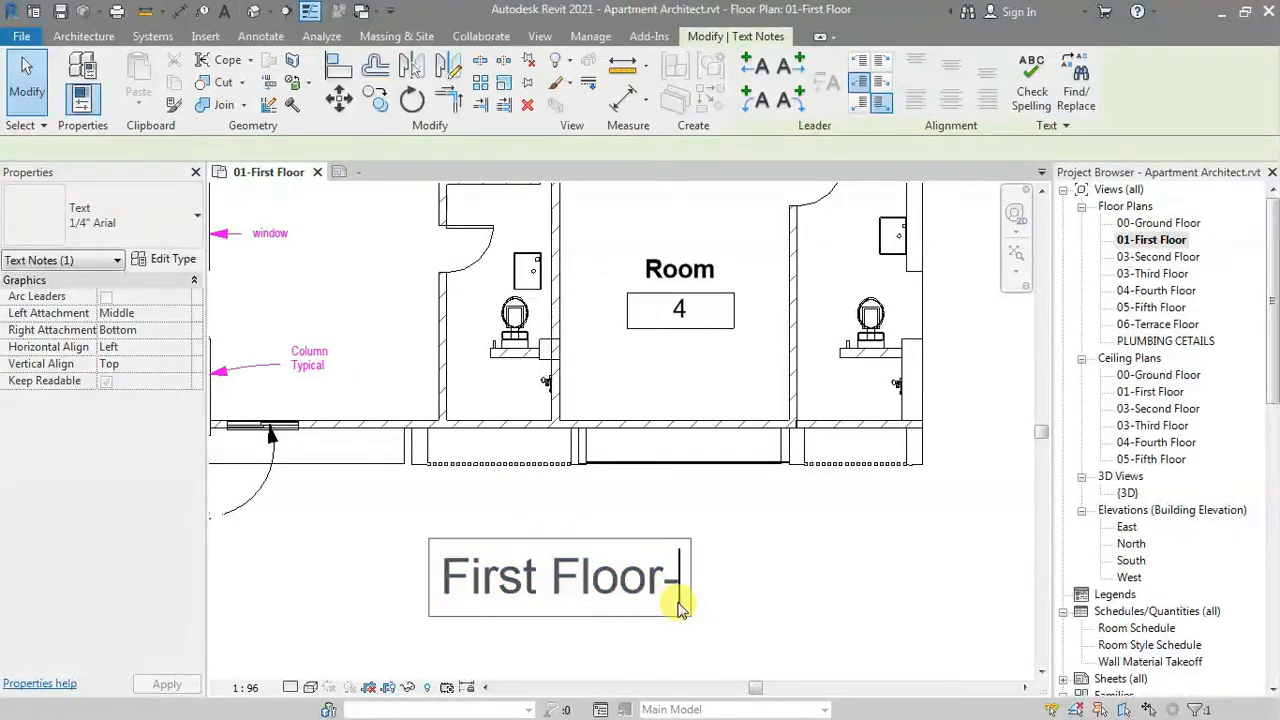
pyautogui.click(797, 583)
pyautogui.click(881, 586)
# - Place a text note in the room between the window and Column Typical notes, reading "pipe alt+0216 Ø"
pyautogui.scroll(-1, 620, 557)
pyautogui.moveTo(620, 557); pyautogui.dragTo(798, 594, button='middle')
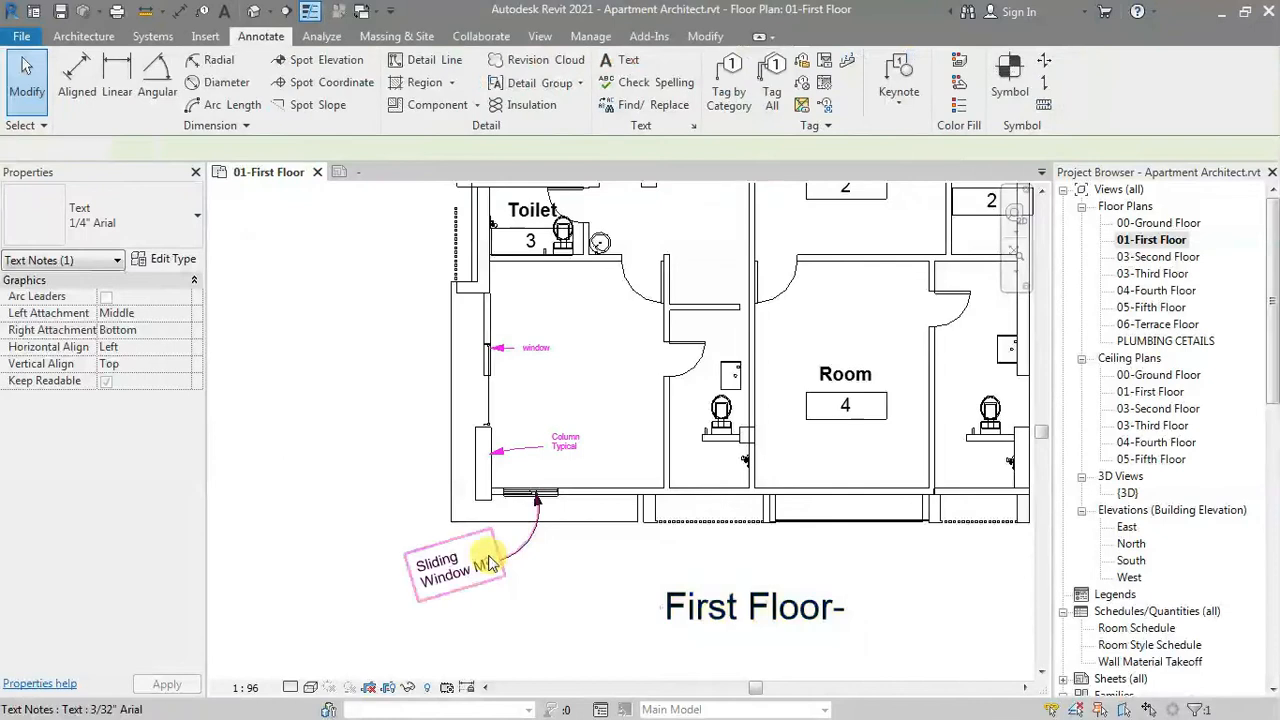
pyautogui.scroll(4, 557, 517)
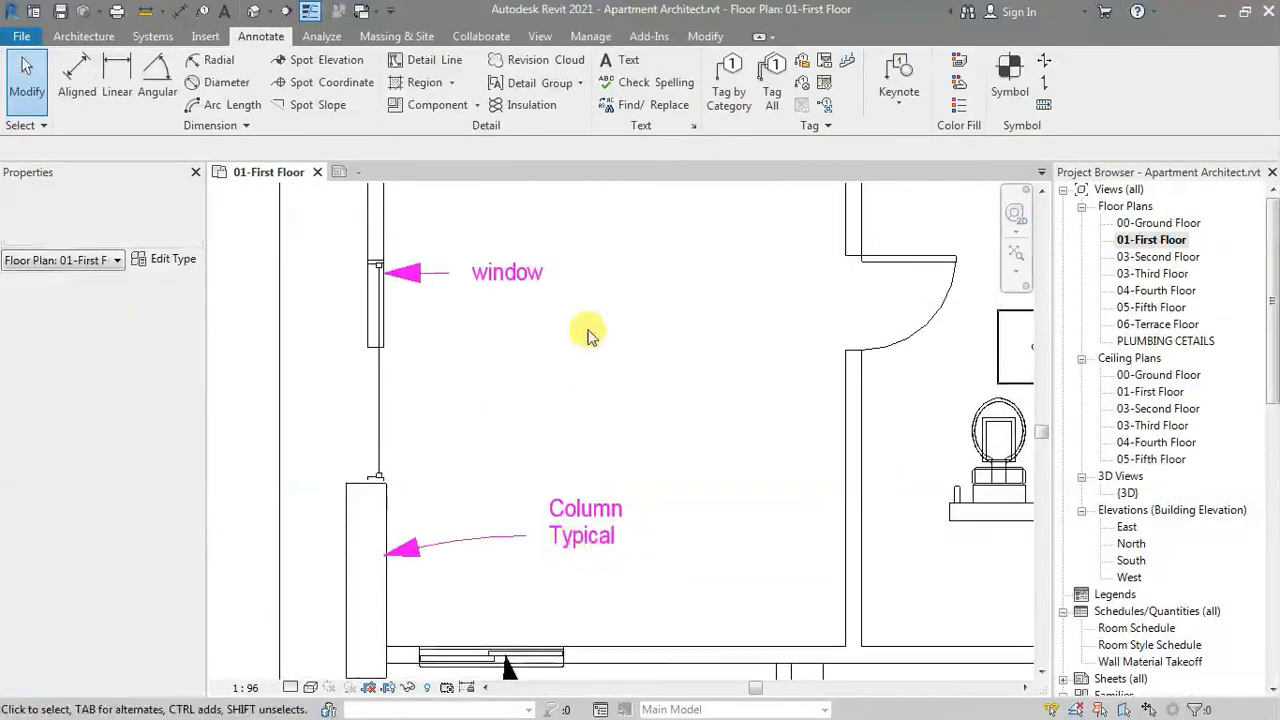
pyautogui.press('t')
pyautogui.press('x')
pyautogui.click(577, 366)
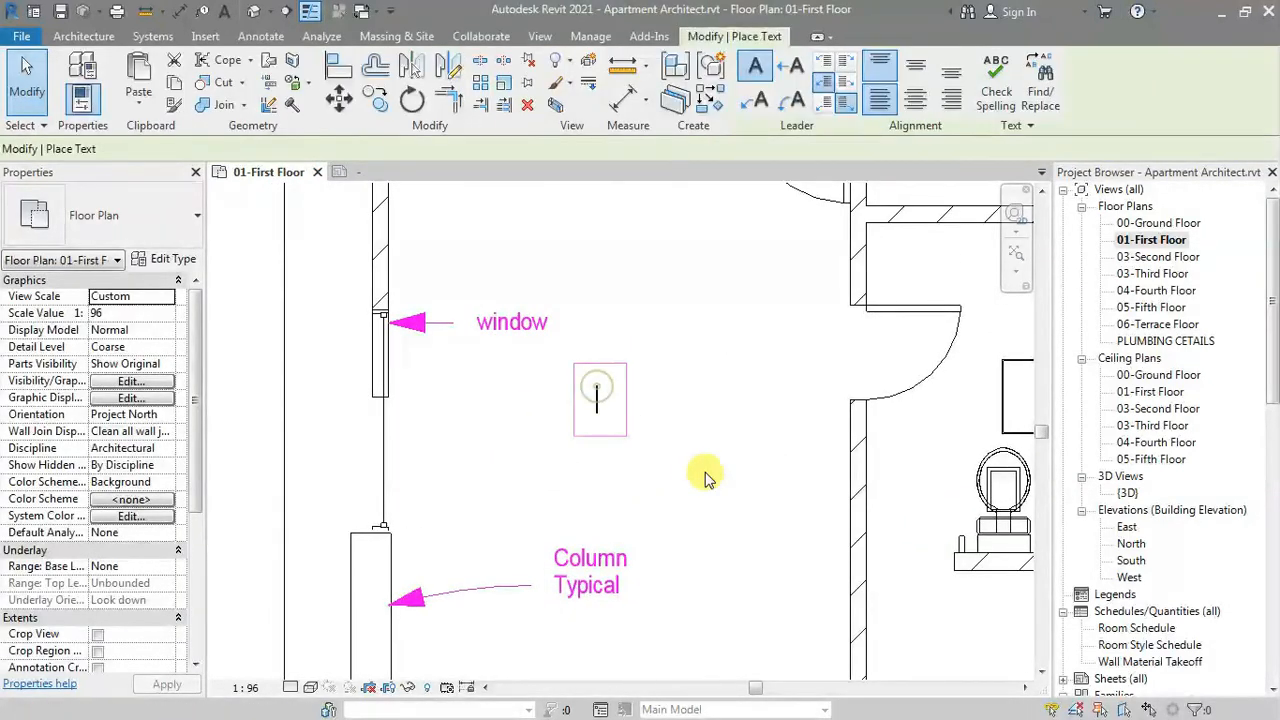
pyautogui.write('pie')
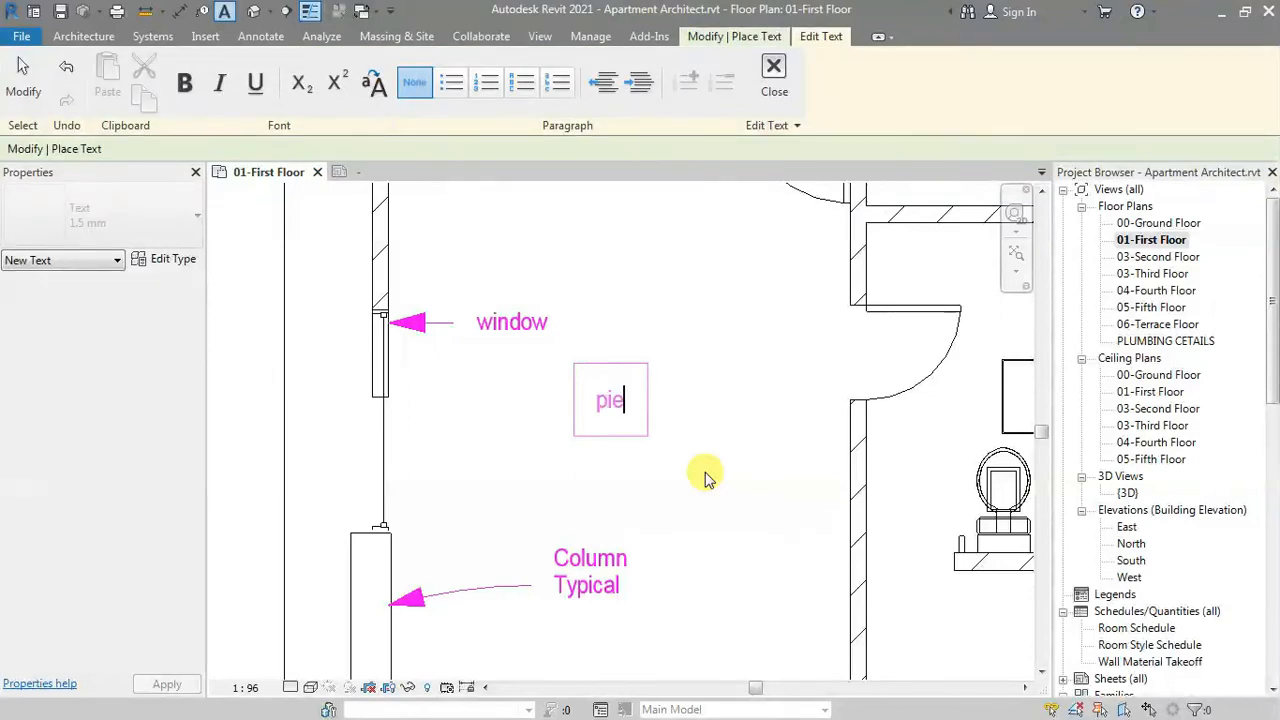
pyautogui.press('BackSpace')
pyautogui.press('BackSpace')
pyautogui.write('ipe')
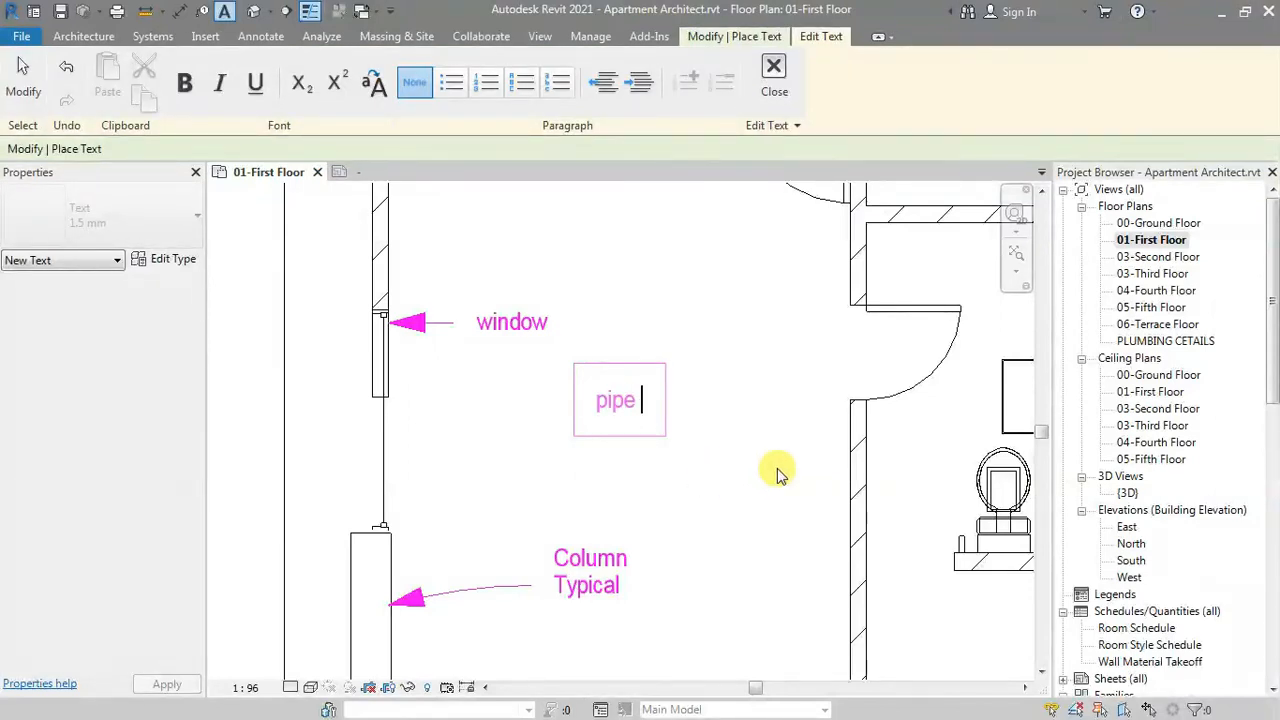
pyautogui.write(' alt+0216 Ø')
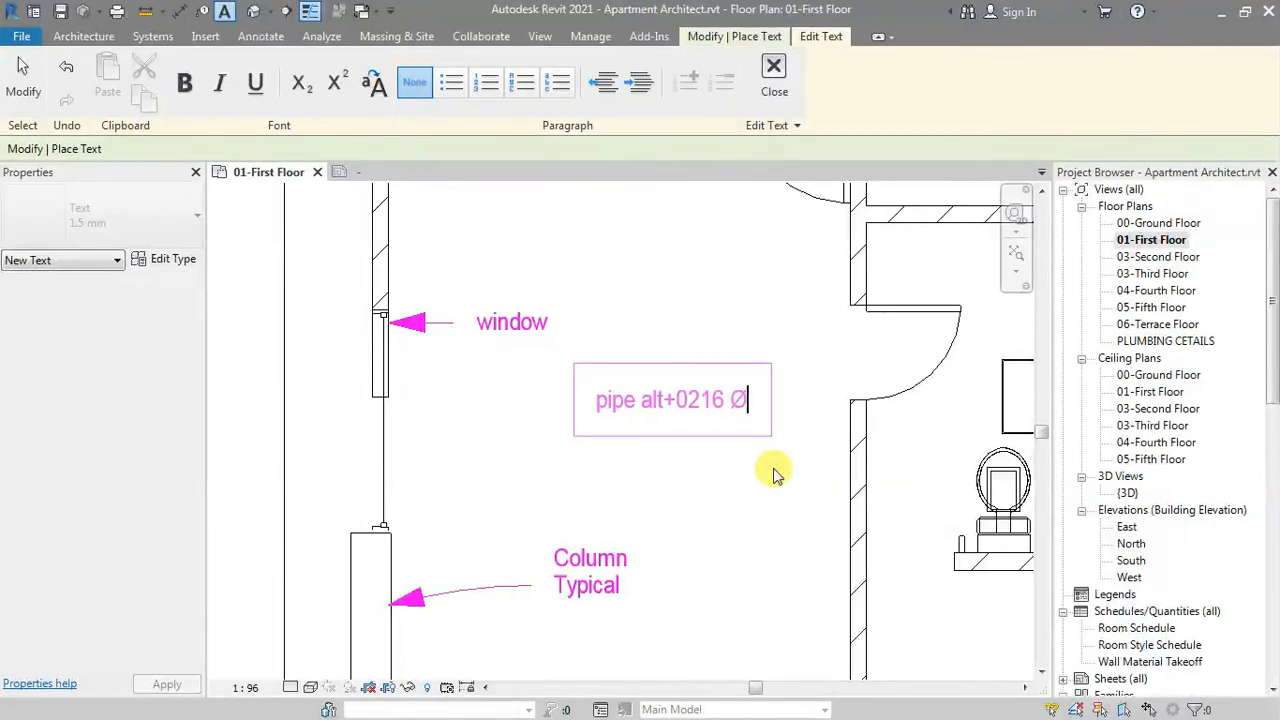
# - Add two more lines to the pipe note, "° 0176" and "0177 ±", and finish the note
pyautogui.press('Return')
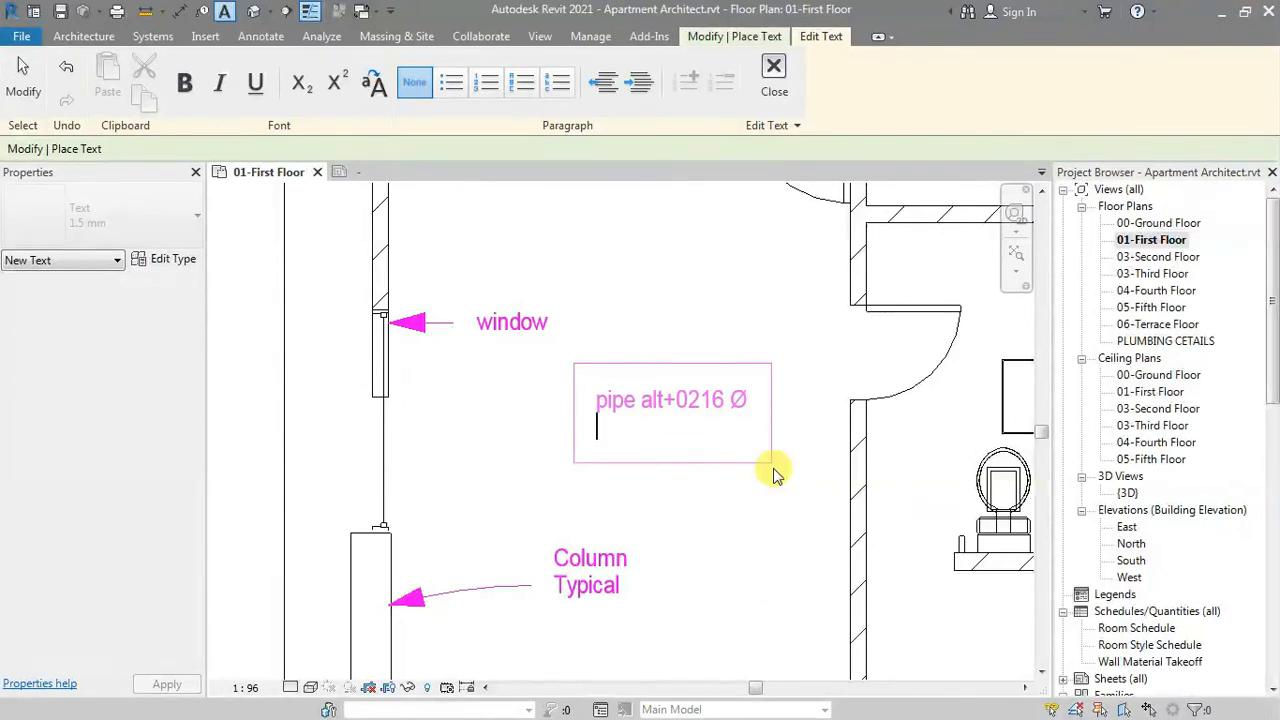
pyautogui.write('° 0176')
pyautogui.press('Return')
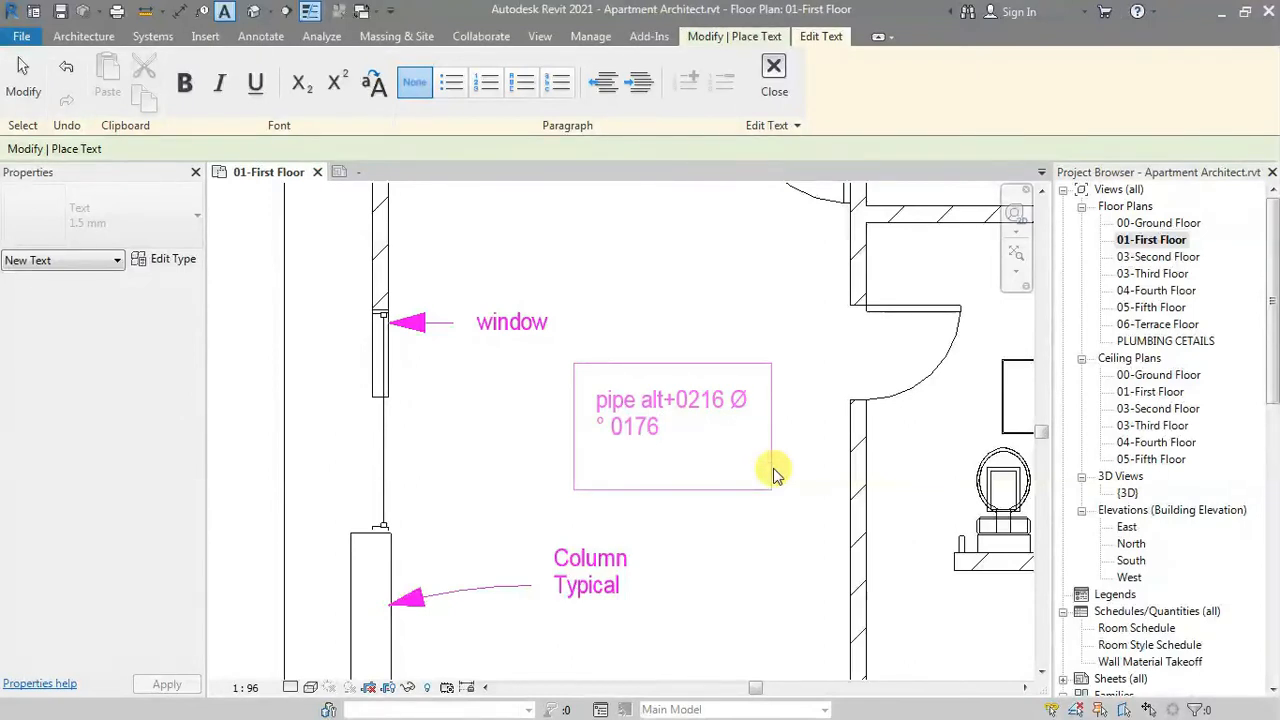
pyautogui.press('alt')
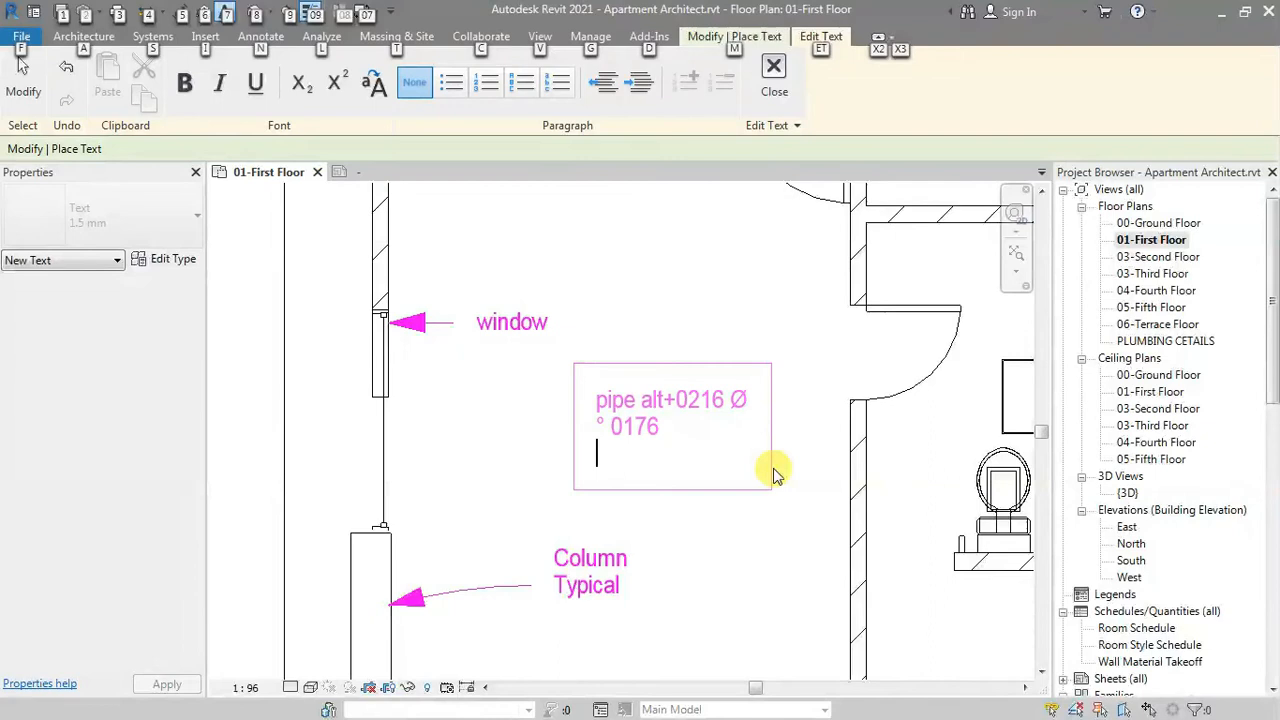
pyautogui.hotkey('alt', '0')
pyautogui.hotkey('alt', '1')
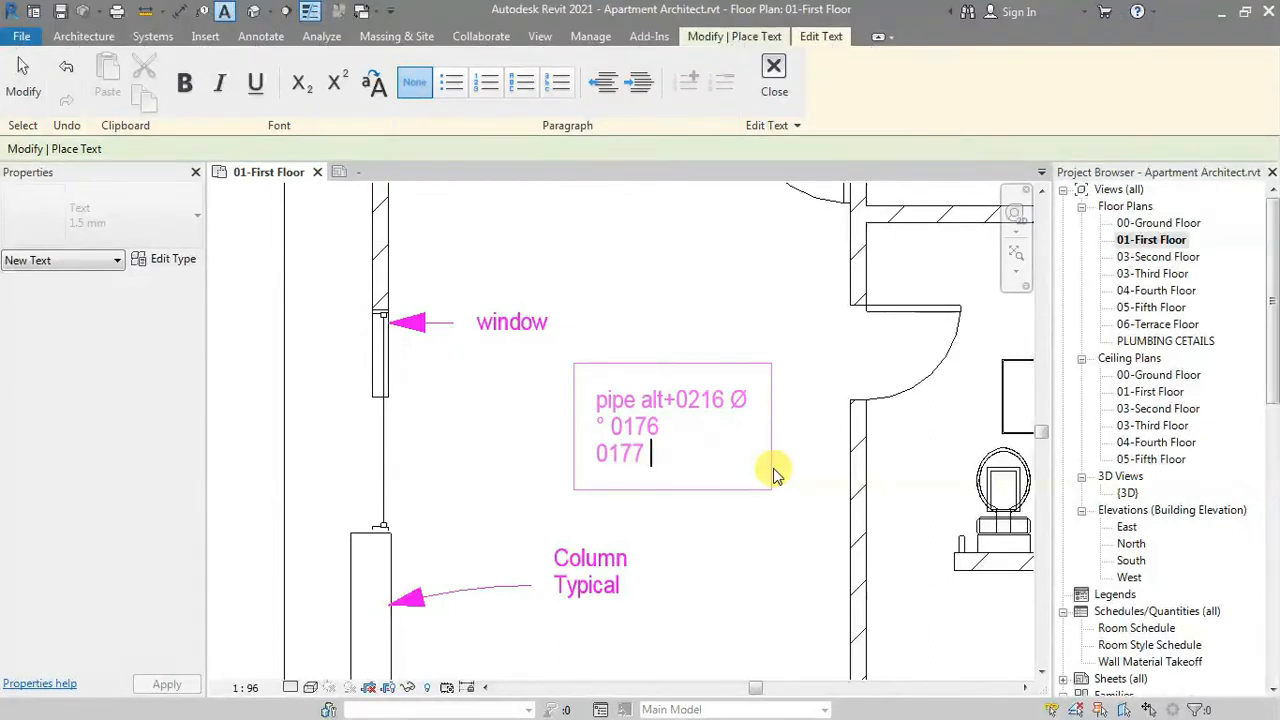
pyautogui.press('alt')
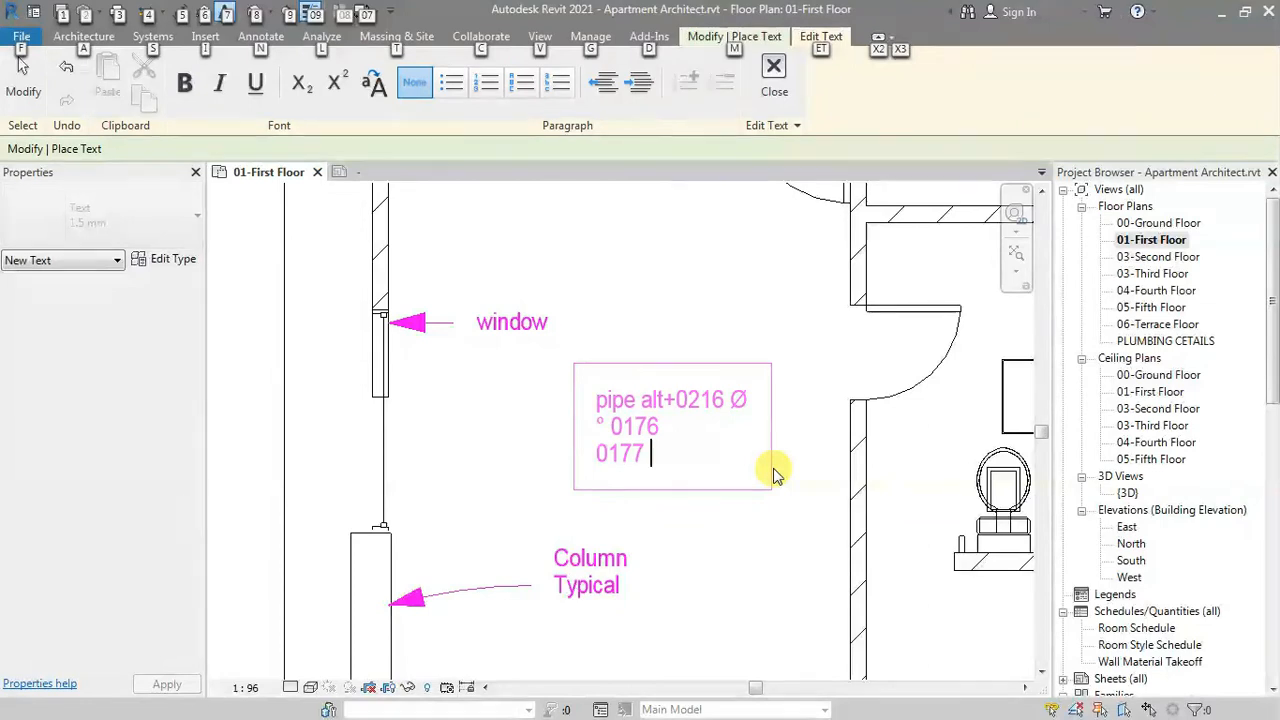
pyautogui.click(702, 457)
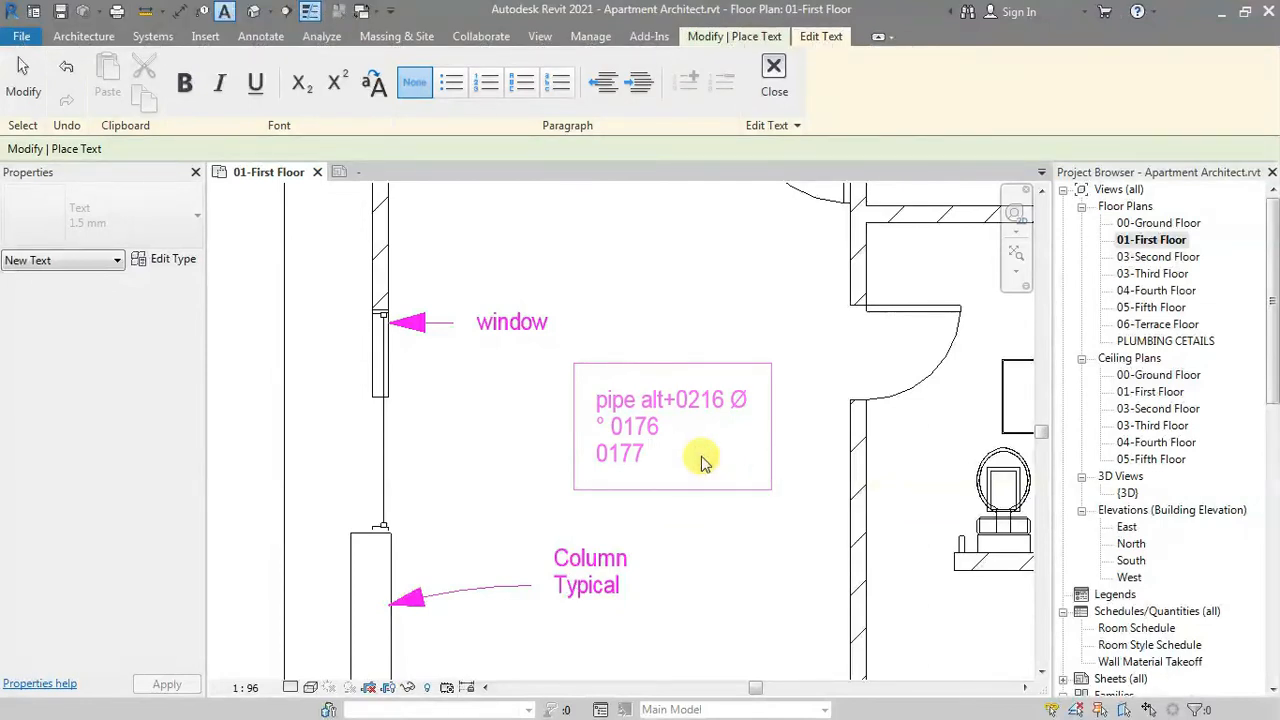
pyautogui.write('±')
pyautogui.click(698, 515)
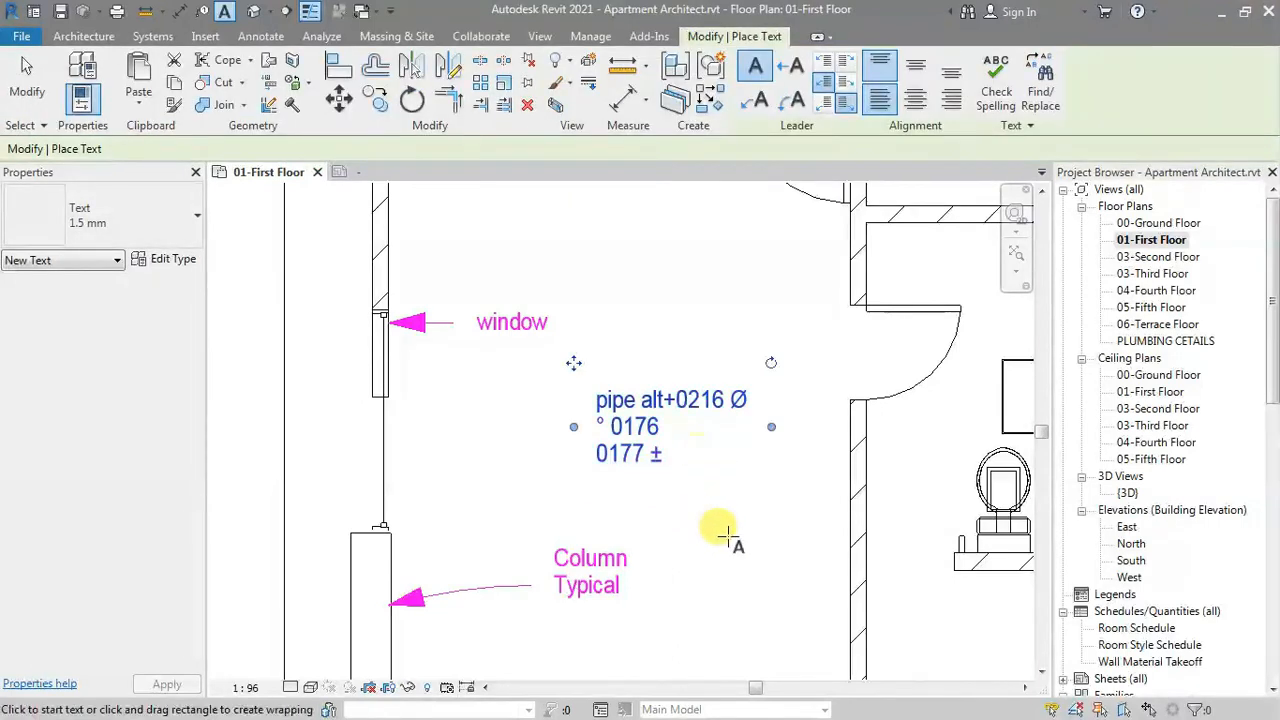
pyautogui.scroll(-1, 714, 494)
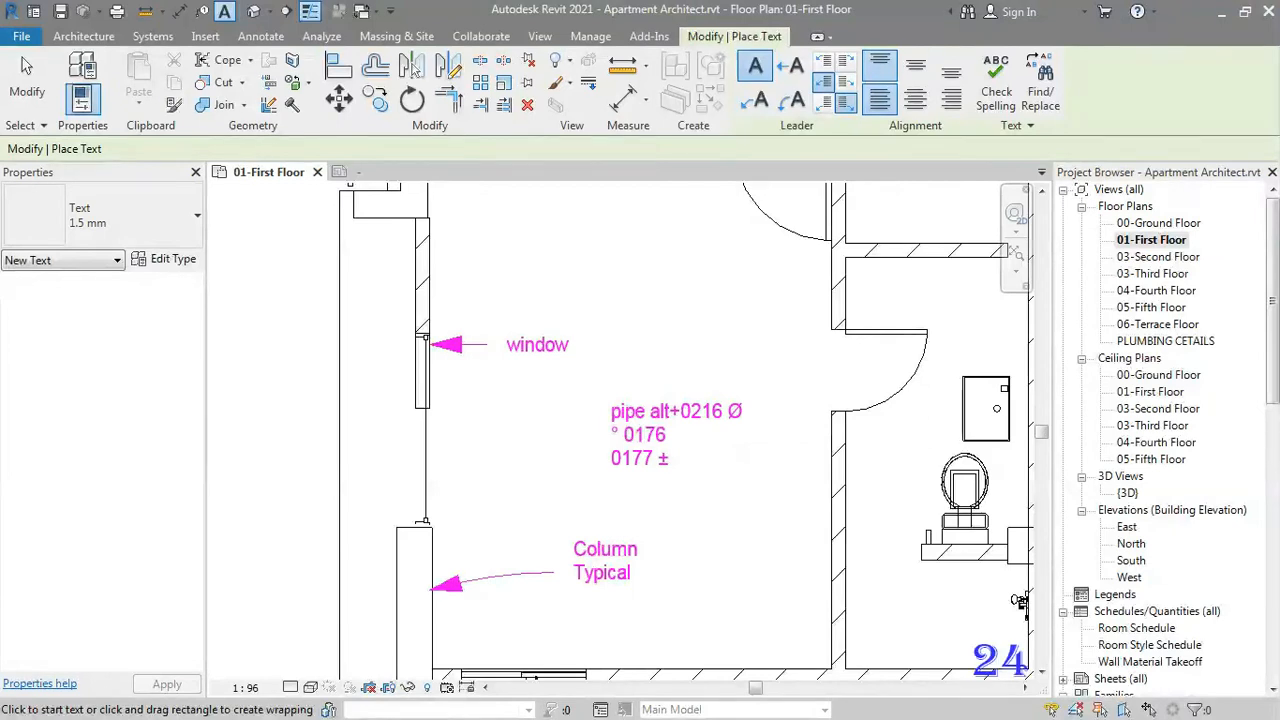
pyautogui.moveTo(1279, 703); pyautogui.dragTo(402, 713)
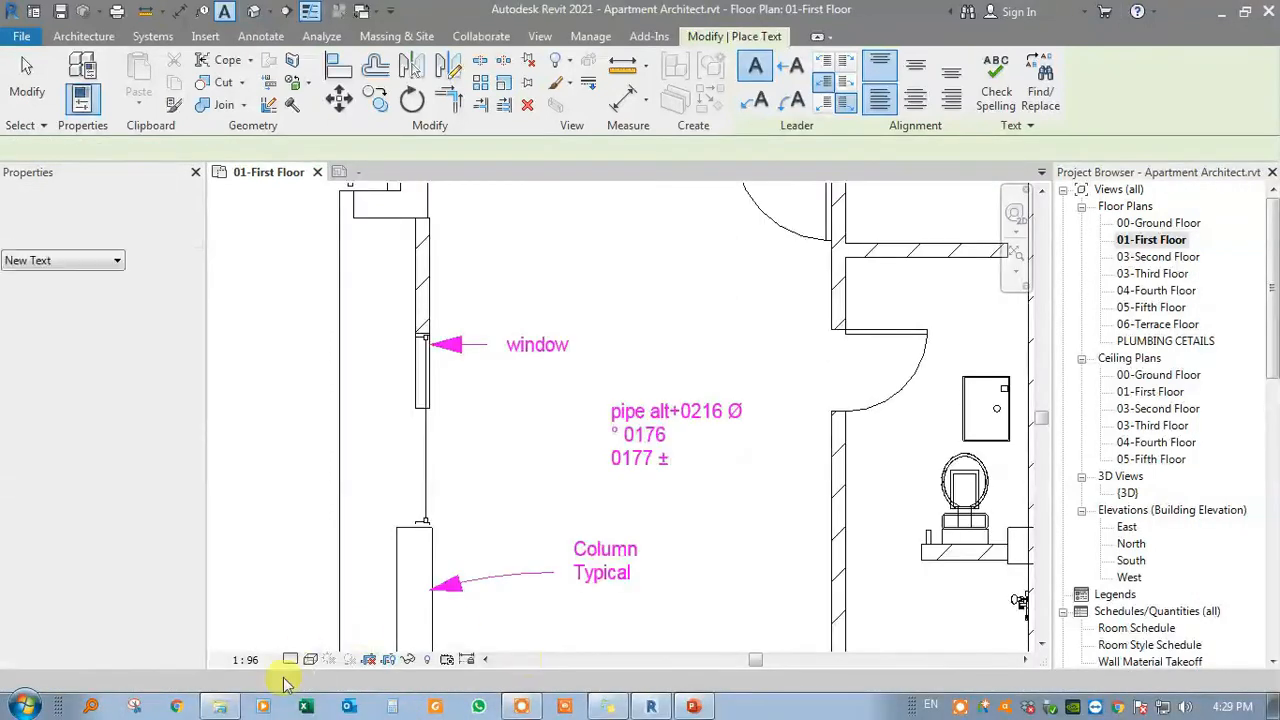
pyautogui.click(36, 706)
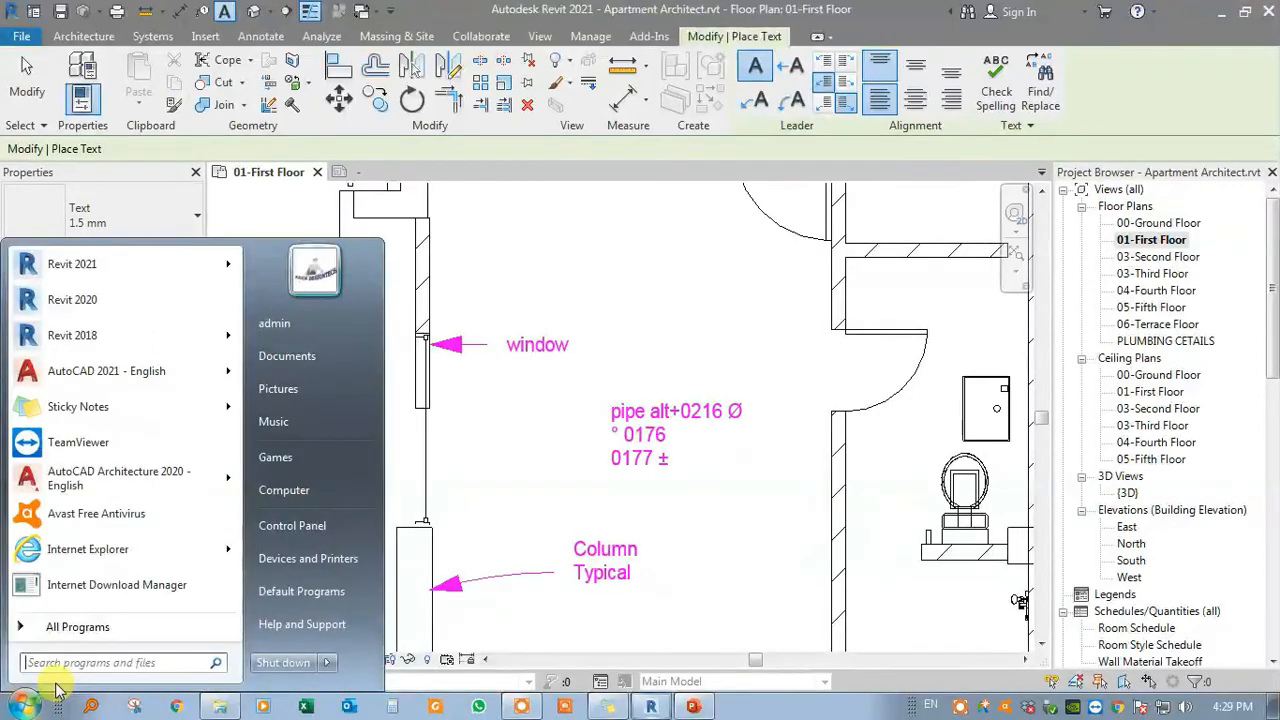
pyautogui.write('charma')
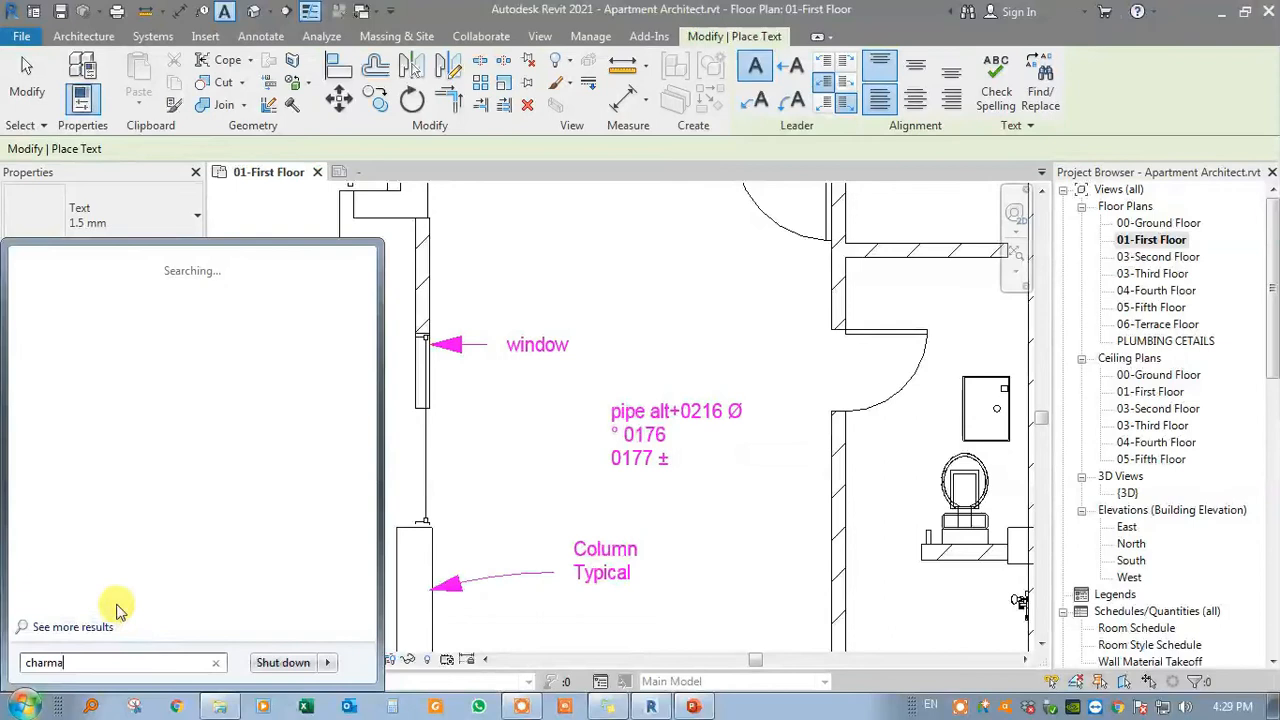
pyautogui.press('Escape')
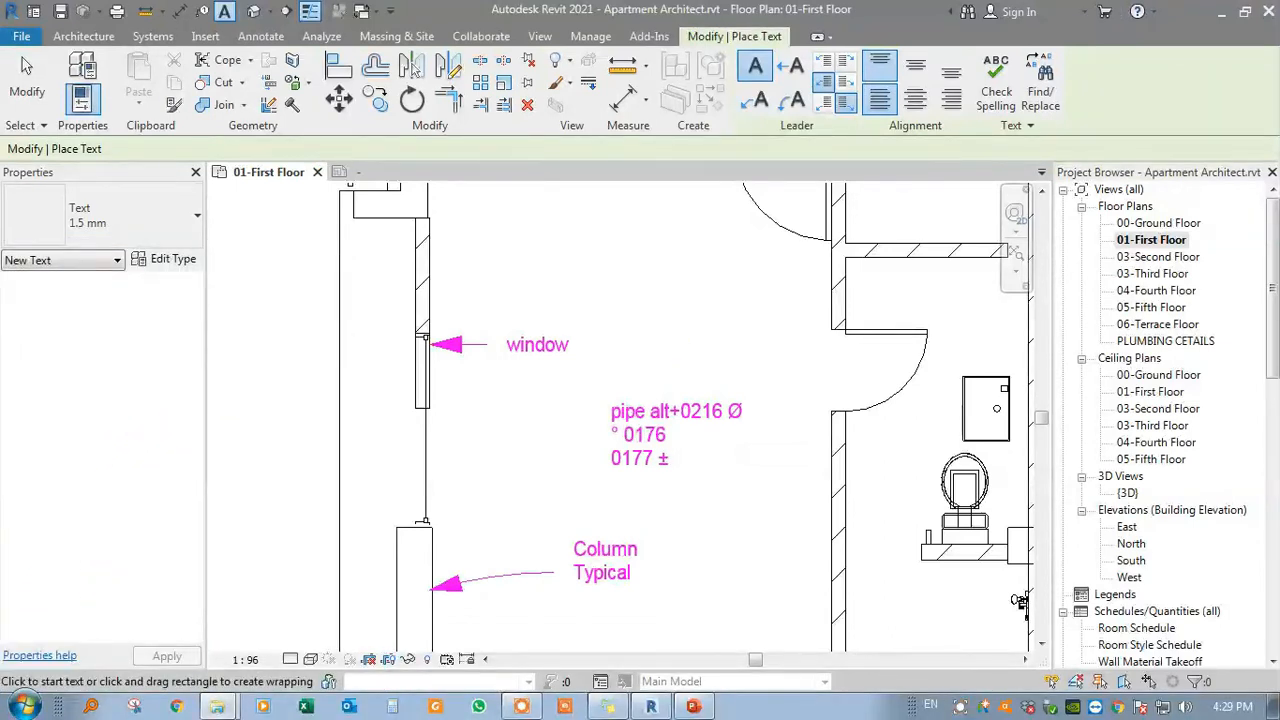
# - Open the Windows Character Map and copy the plus-minus sign (±) from the Arial font
pyautogui.click(24, 706)
pyautogui.write('ca')
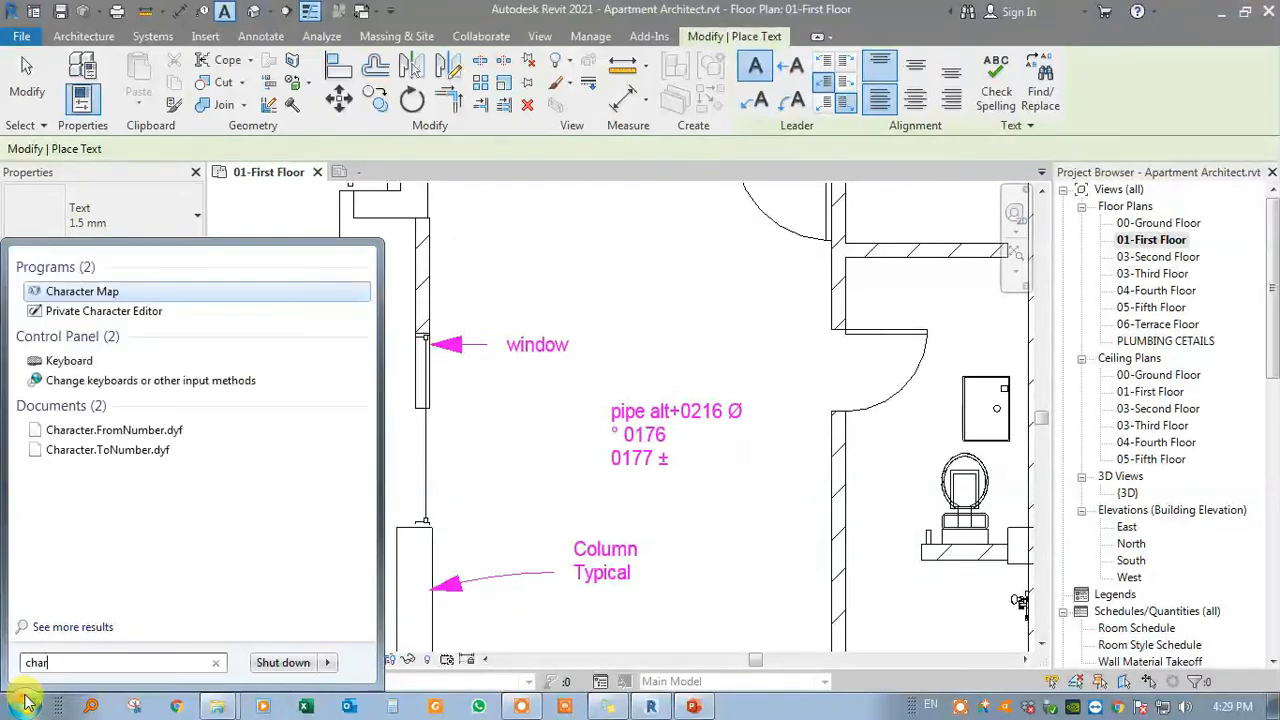
pyautogui.click(70, 293)
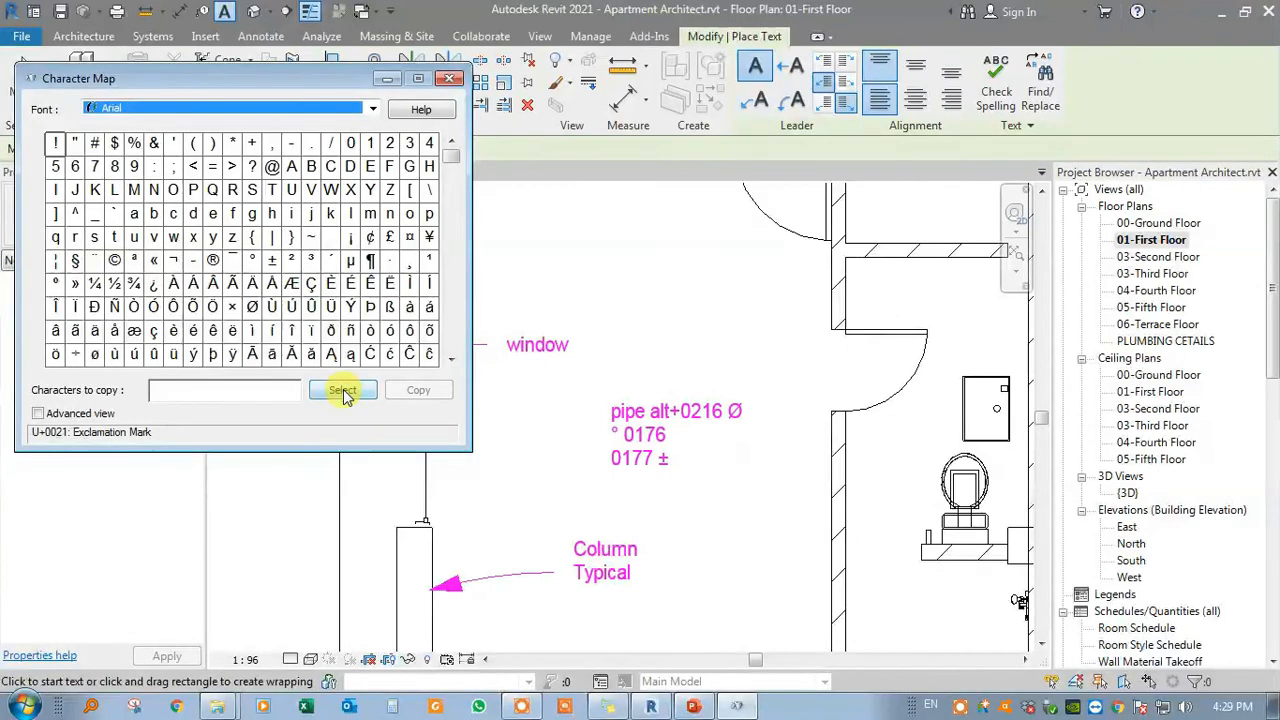
pyautogui.click(271, 263)
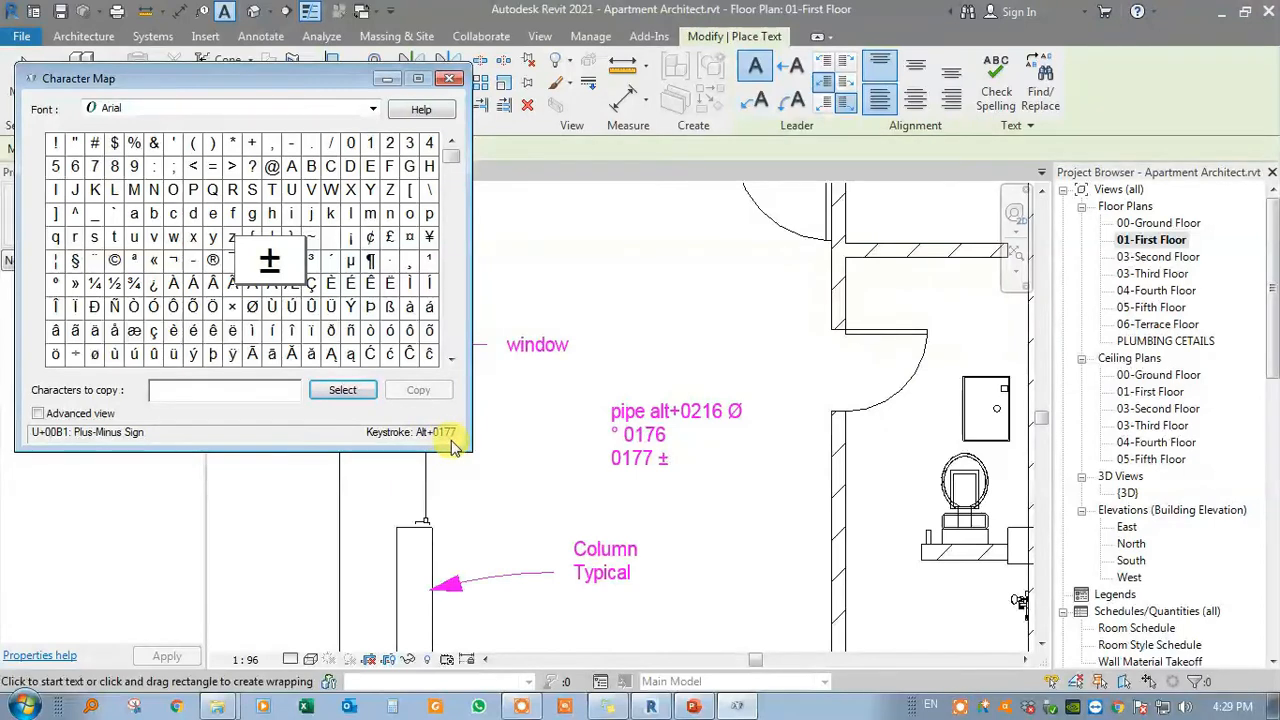
pyautogui.click(345, 392)
pyautogui.click(415, 392)
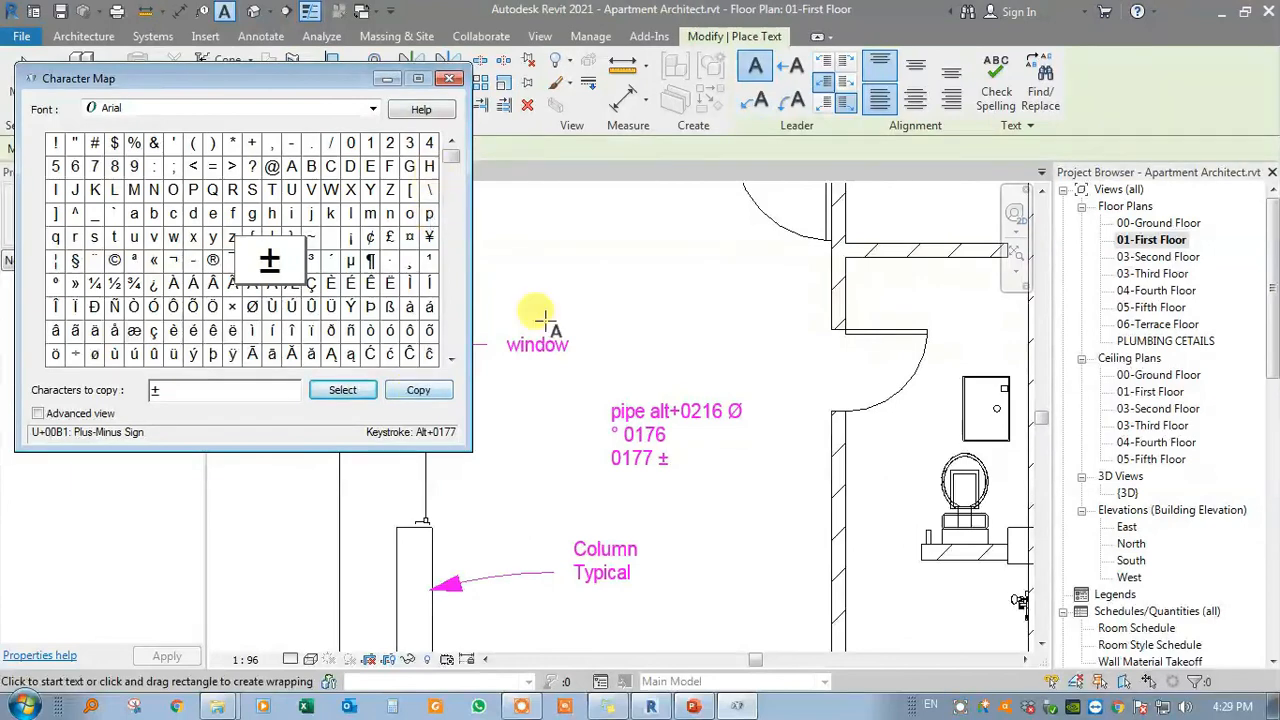